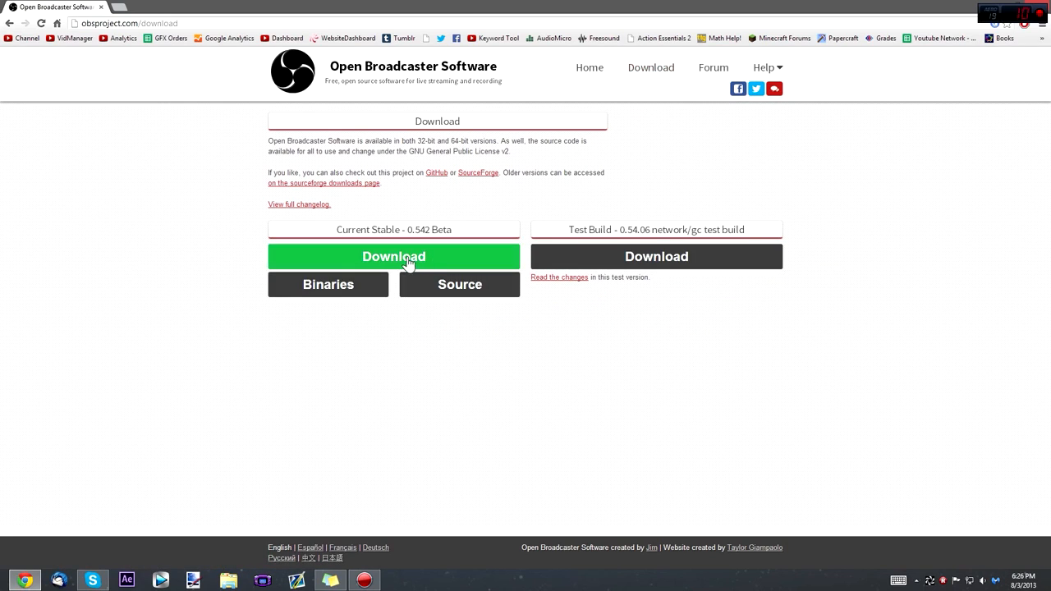
- Download the current stable 0.542 Beta installer from the Open Broadcaster Software download page
left_click_drag(334, 230, 464, 236)
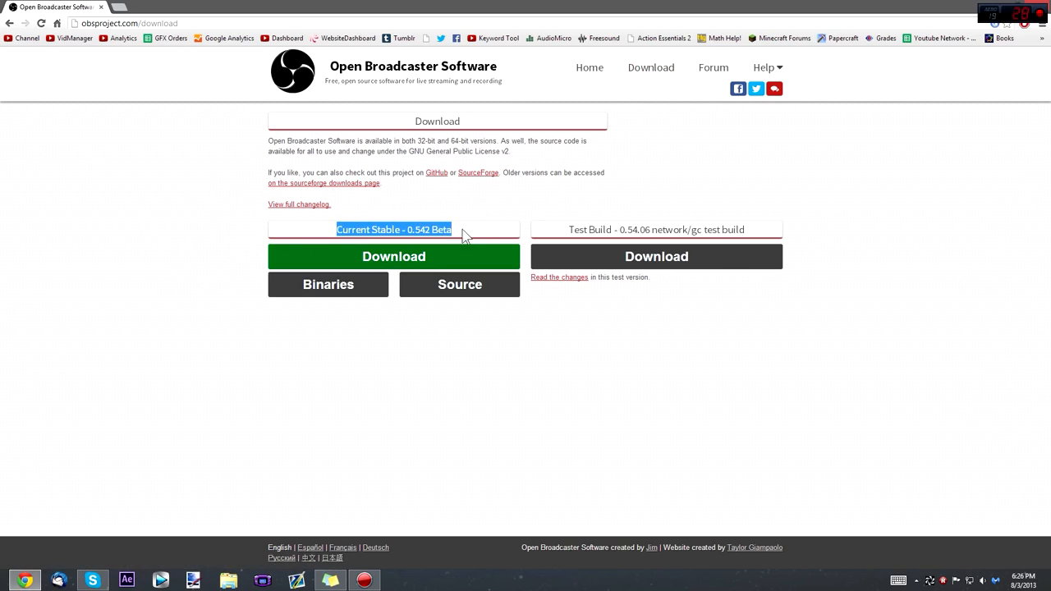
left_click(463, 235)
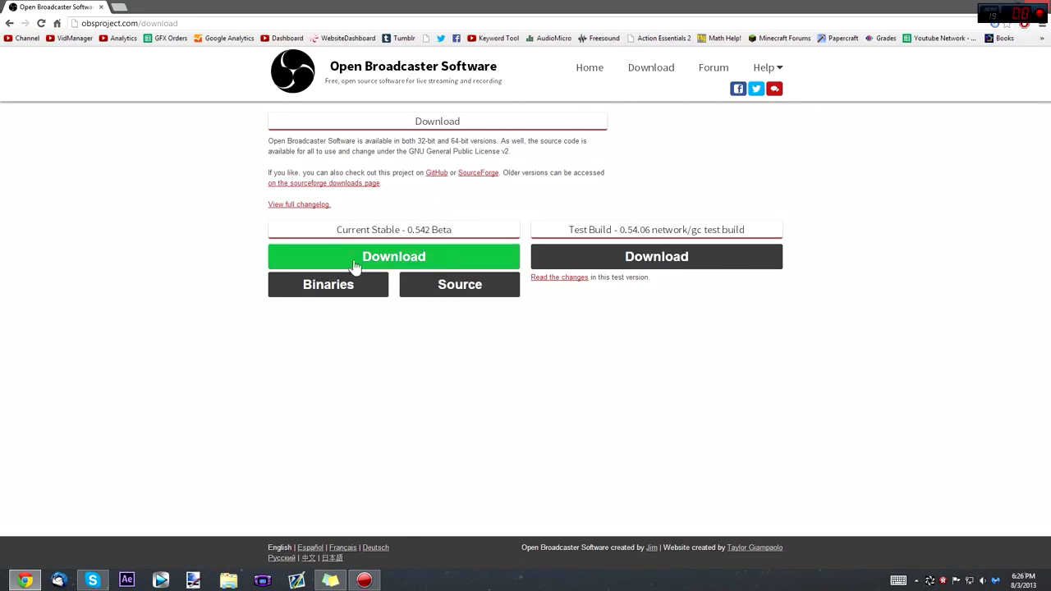
left_click(406, 264)
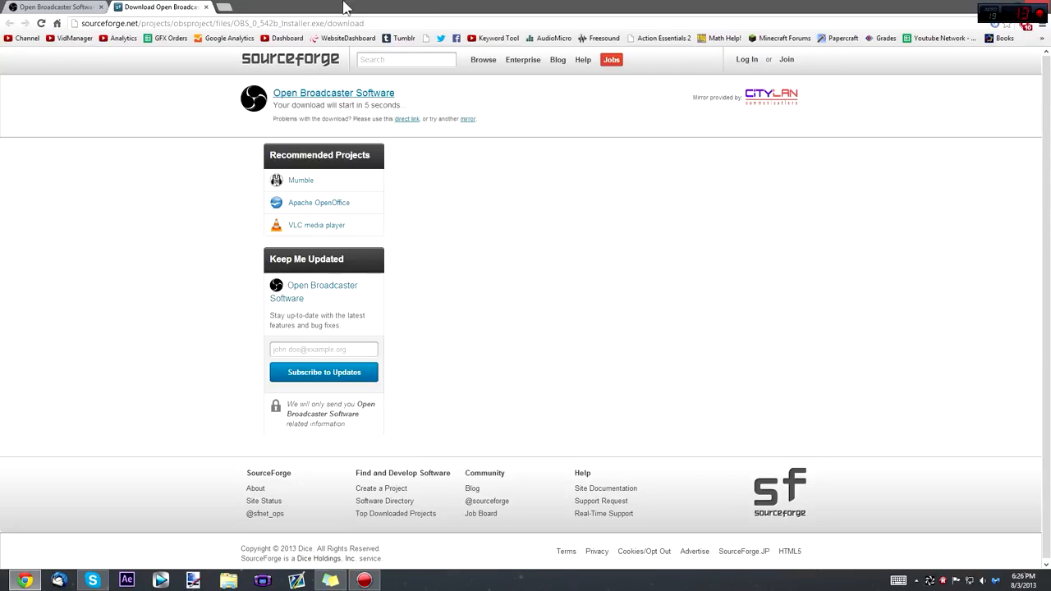
triple_click(367, 106)
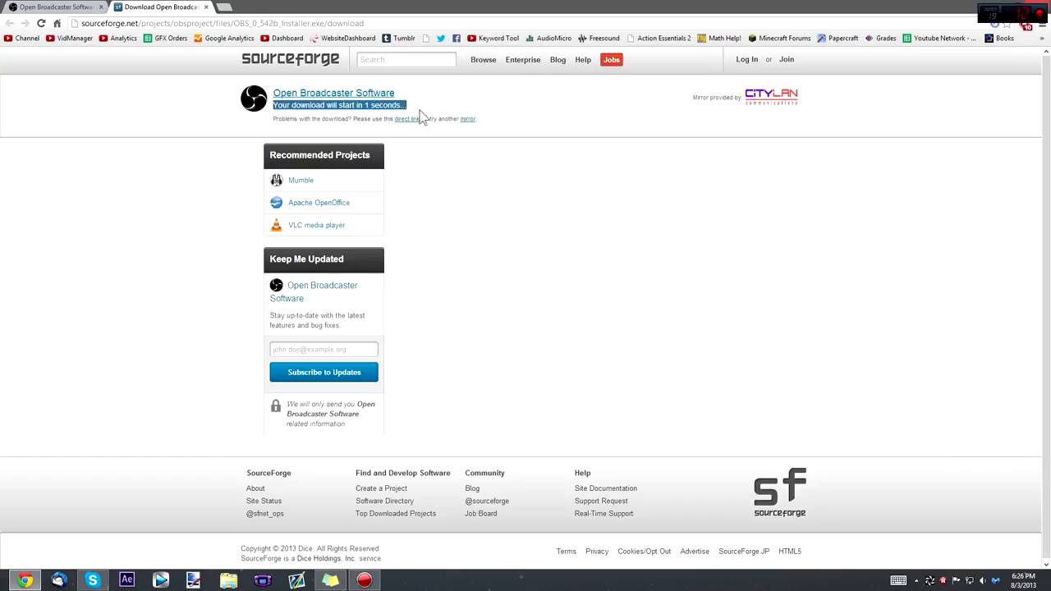
left_click(421, 115)
left_click_drag(369, 3, 760, 42)
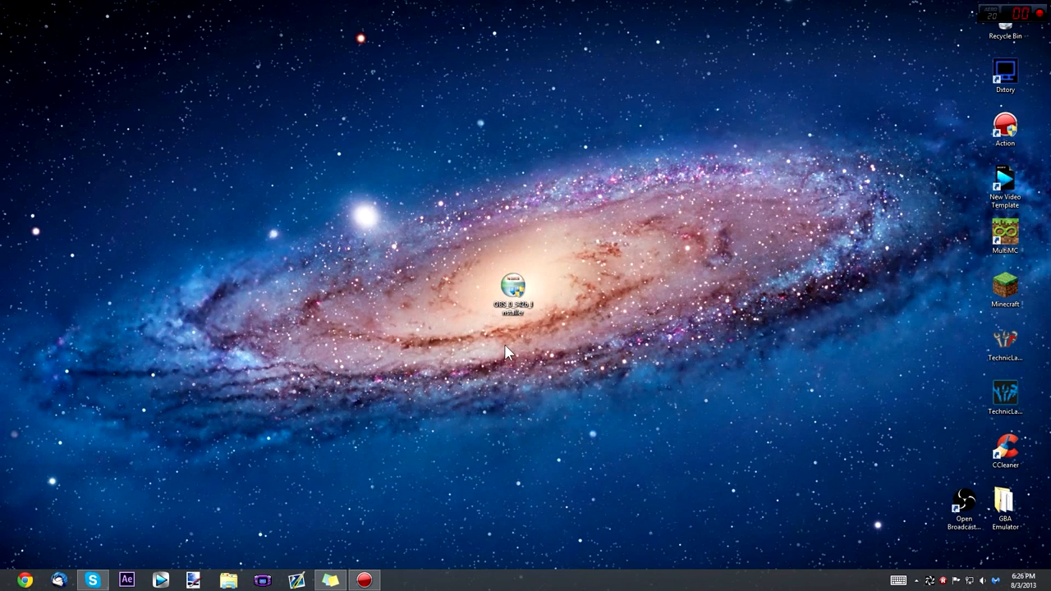
- Run OBS_0_542b_Installer from the desktop with permission to make changes, and agree to the setup wizard's license terms
left_click_drag(479, 345, 548, 246)
left_click(571, 262)
double_click(512, 288)
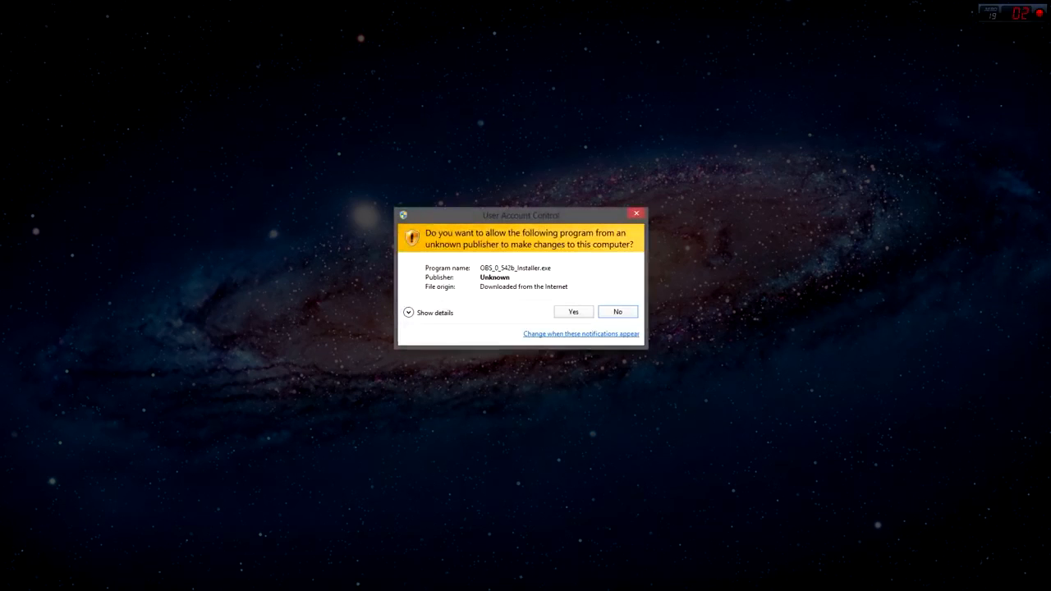
left_click(569, 311)
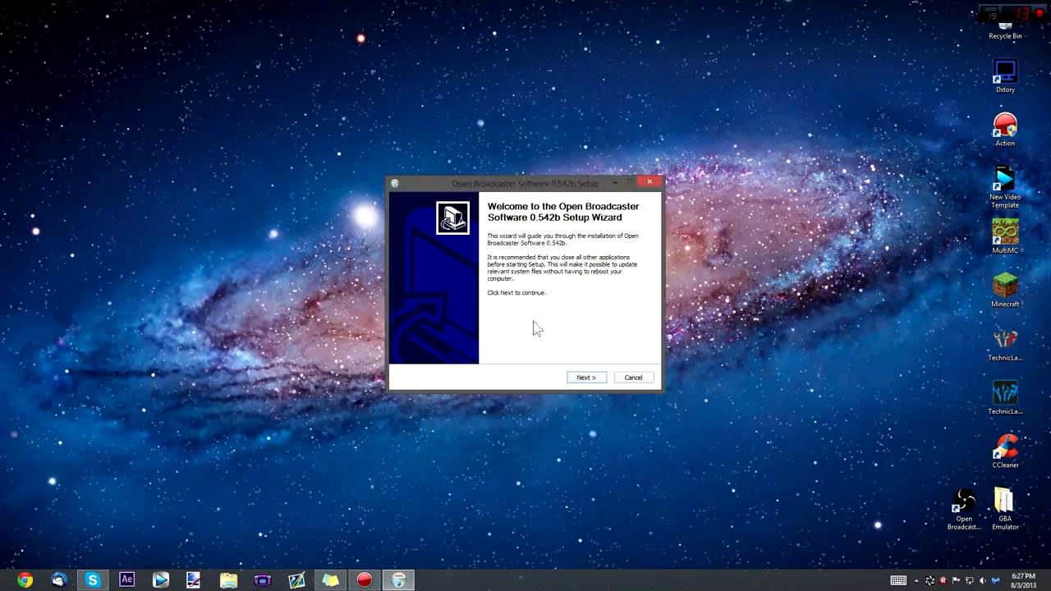
left_click(586, 378)
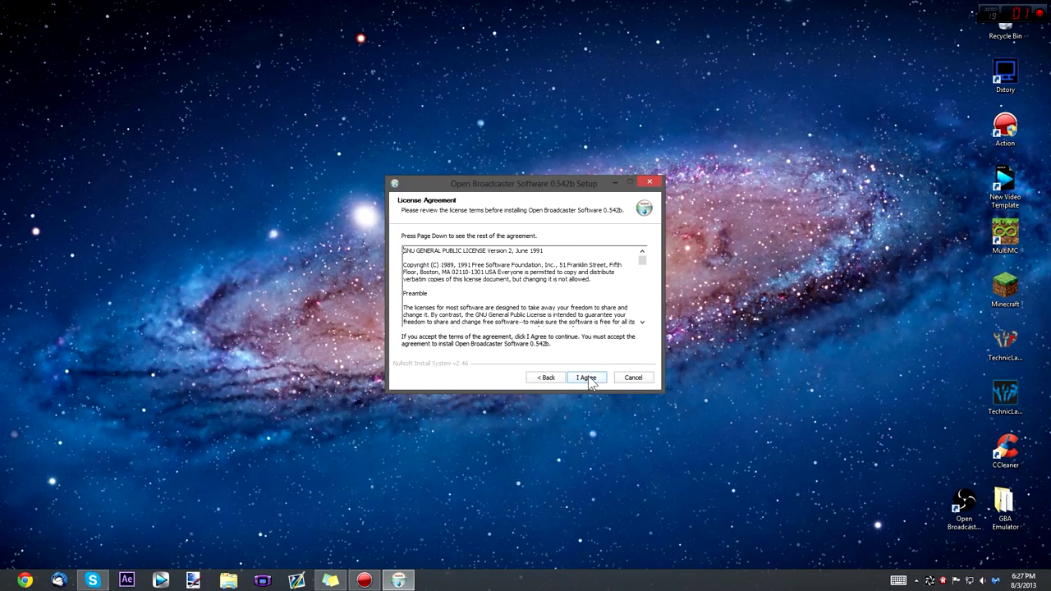
left_click_drag(642, 260, 639, 213)
left_click(586, 380)
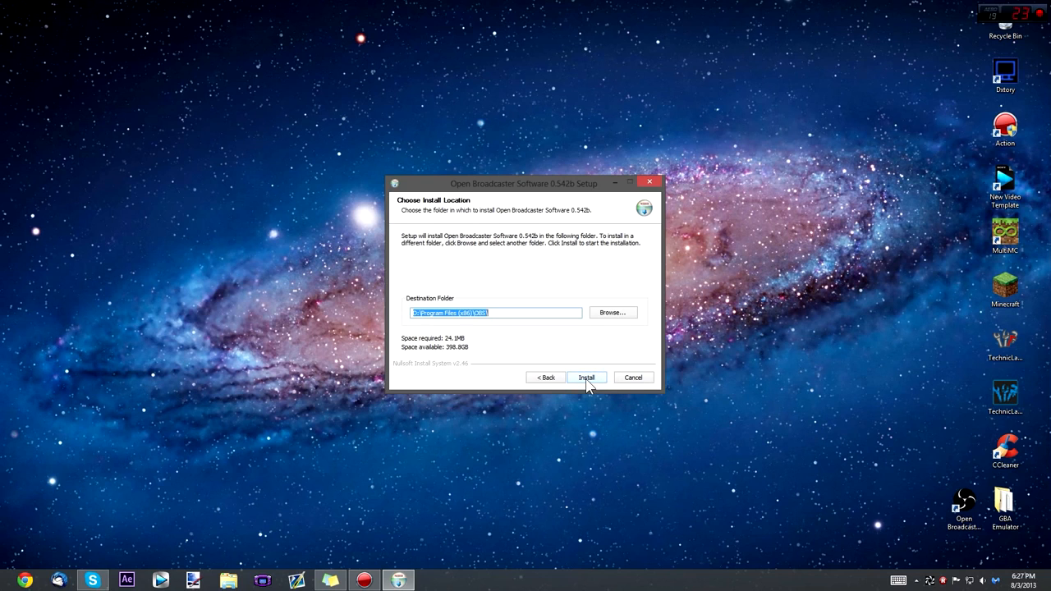
- Check the destination folder path for the installation and quit the setup wizard without installing
left_click(511, 312)
left_click_drag(528, 312, 349, 320)
left_click(502, 310)
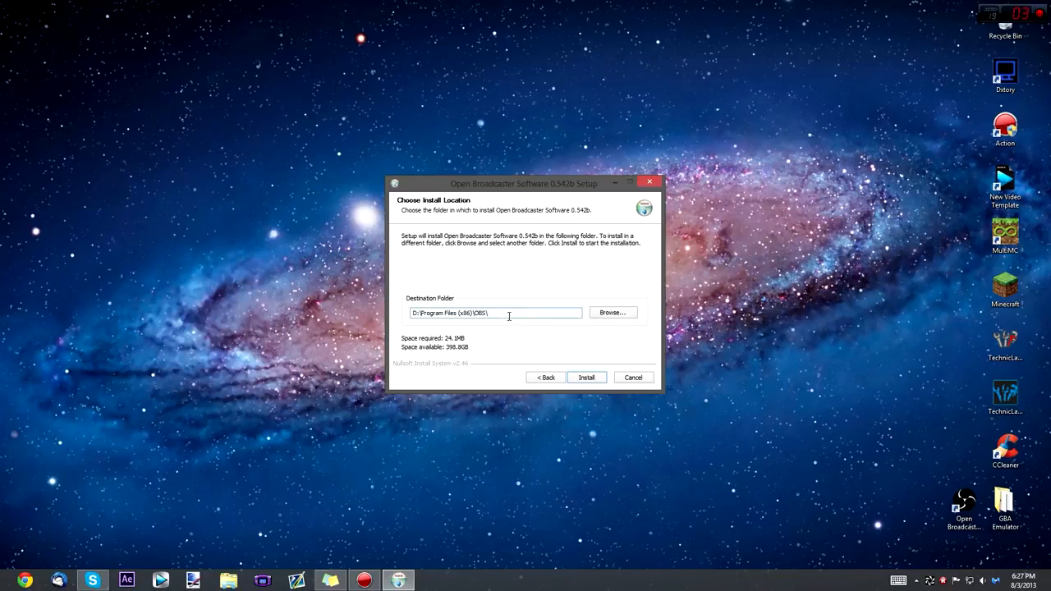
left_click_drag(500, 315, 398, 319)
left_click(513, 309)
left_click(632, 378)
left_click(572, 328)
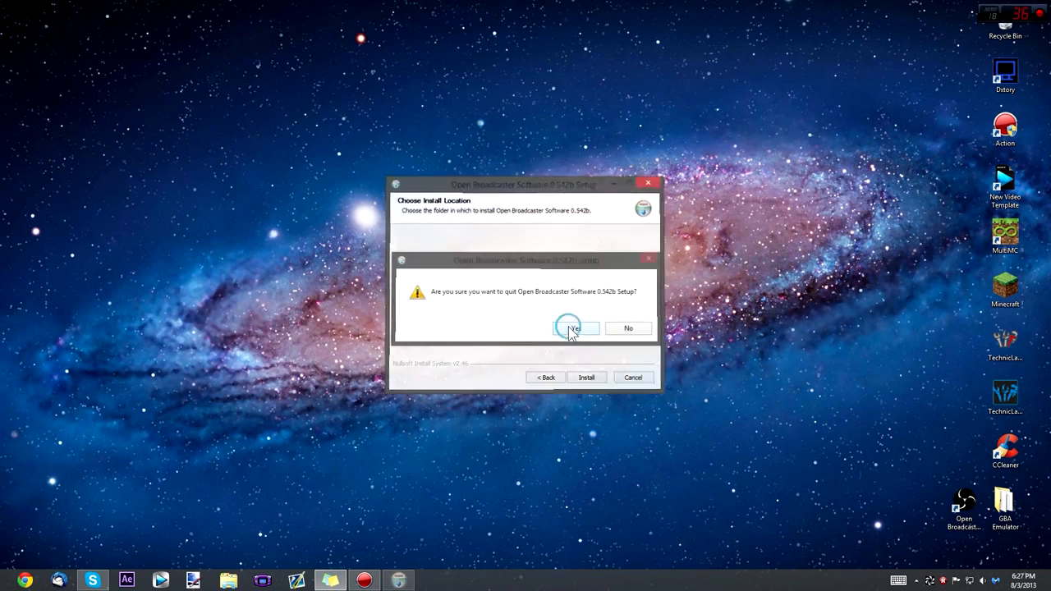
- Delete the OBS_0_542b_Installer file and move the Open Broadcaster Software shortcut to the middle of the desktop
left_click_drag(964, 501, 552, 288)
left_click_drag(465, 230, 513, 341)
key("Delete")
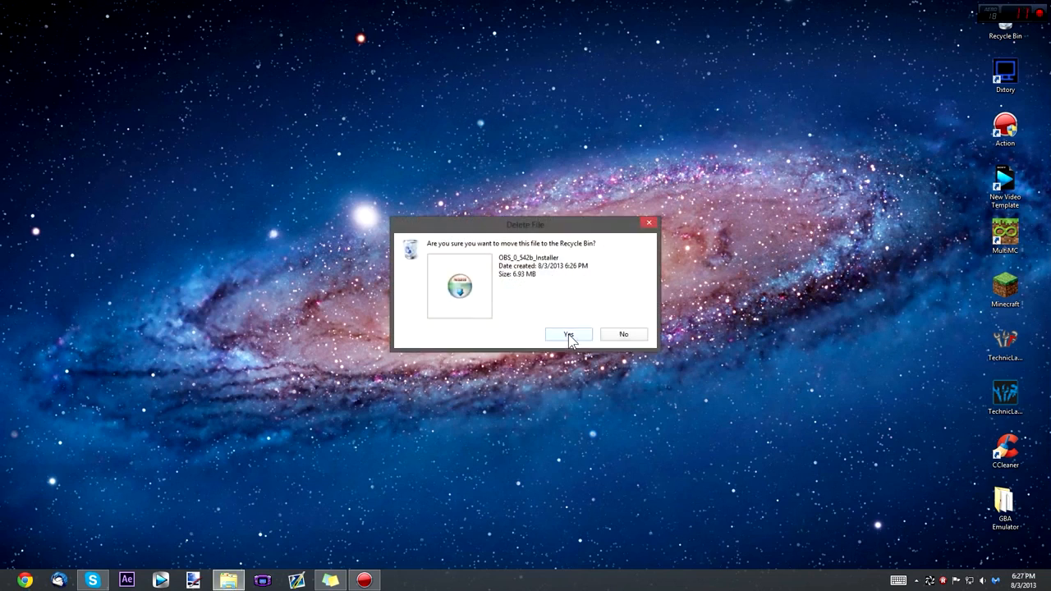
left_click(568, 334)
left_click_drag(555, 298, 500, 300)
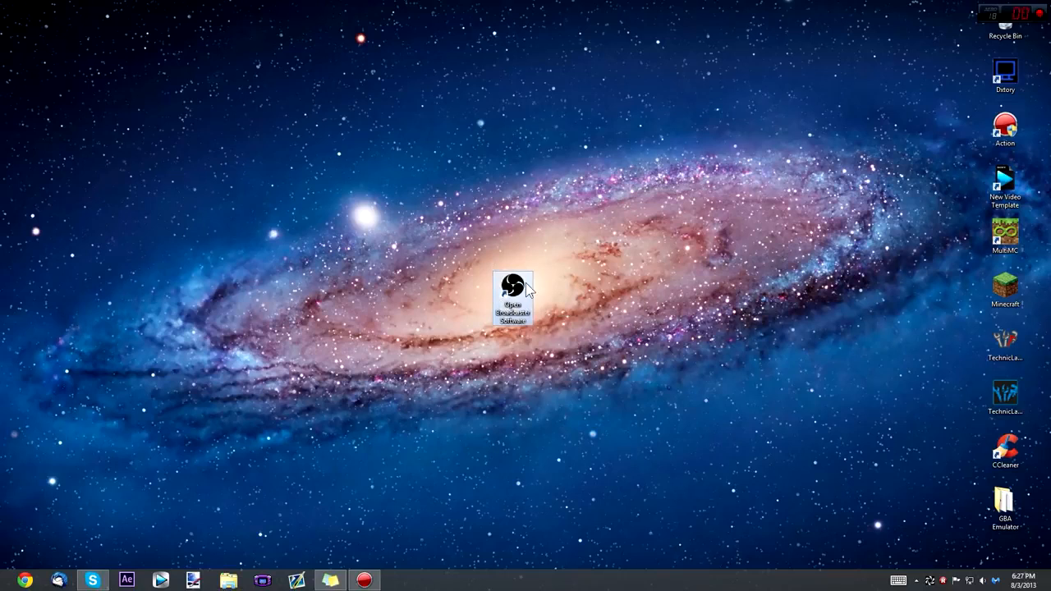
left_click(576, 268)
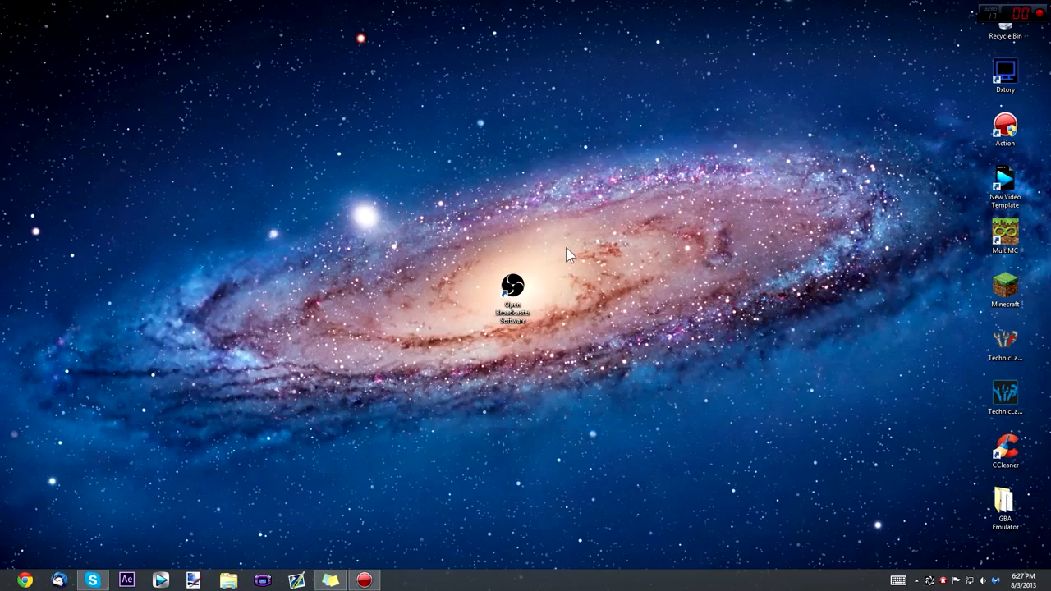
key("super")
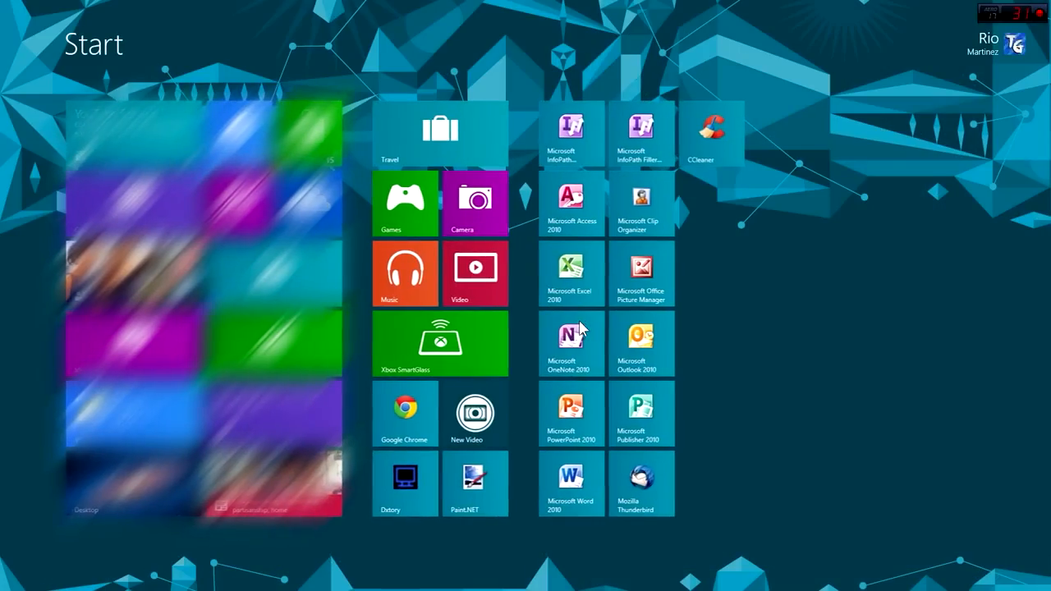
key("super")
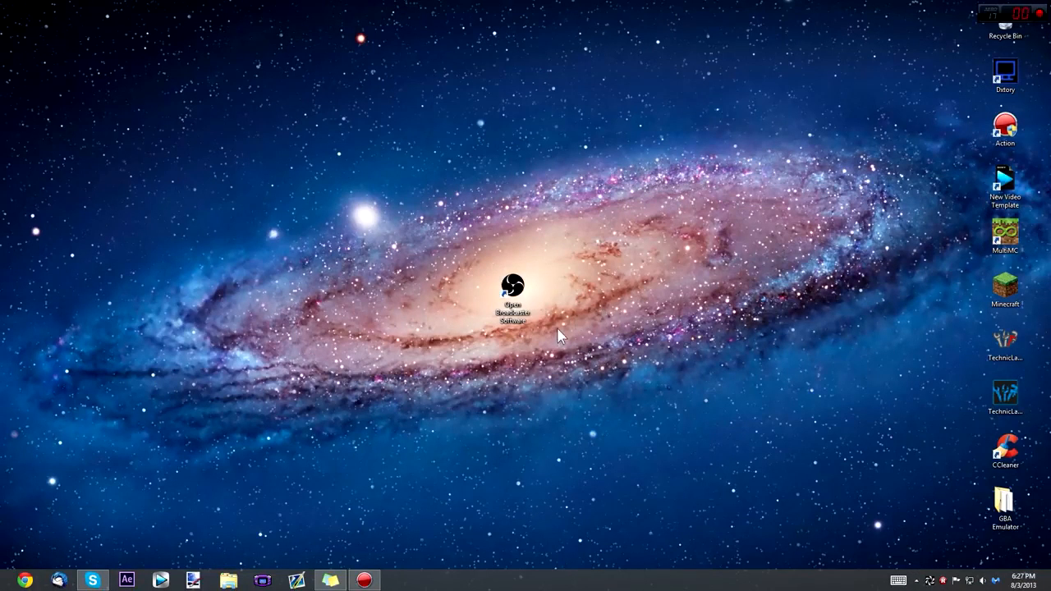
- Launch Open Broadcaster Software from its desktop shortcut and delete the Video Game Capture source from the scene
double_click(503, 297)
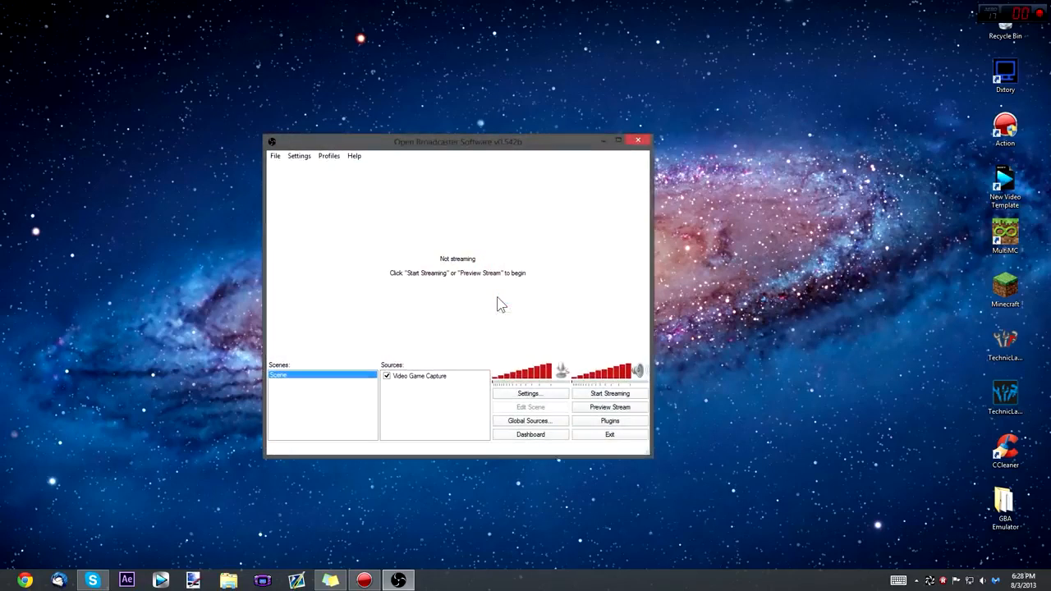
left_click_drag(479, 134, 608, 137)
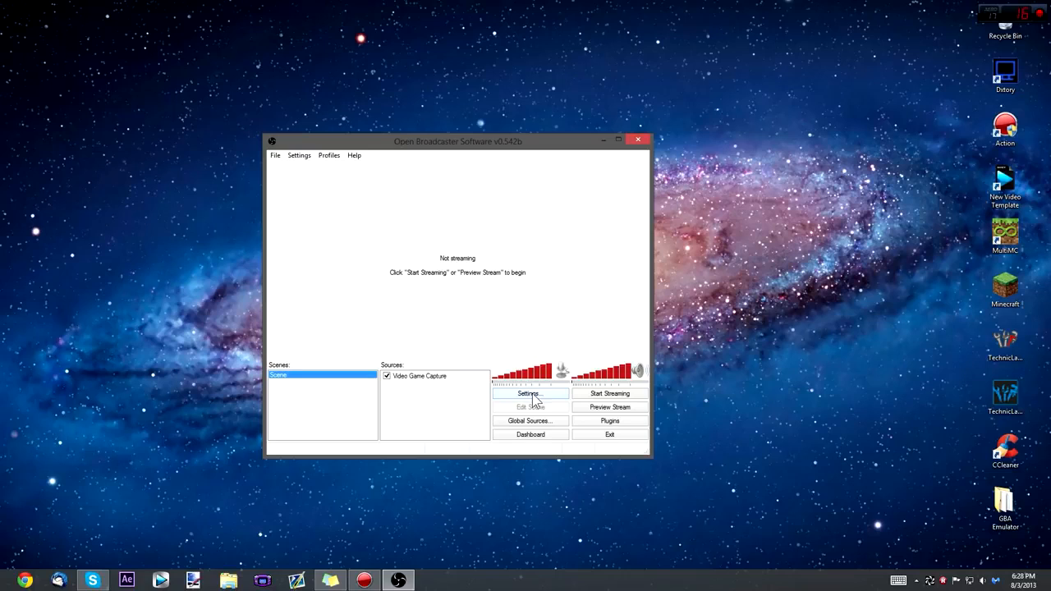
left_click(421, 378)
key("Delete")
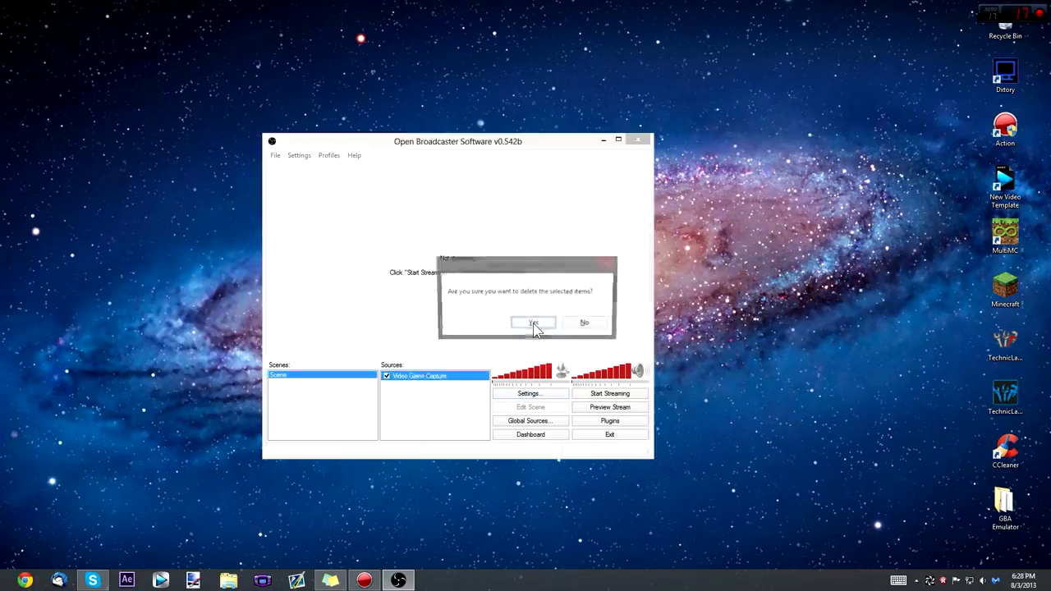
left_click(532, 323)
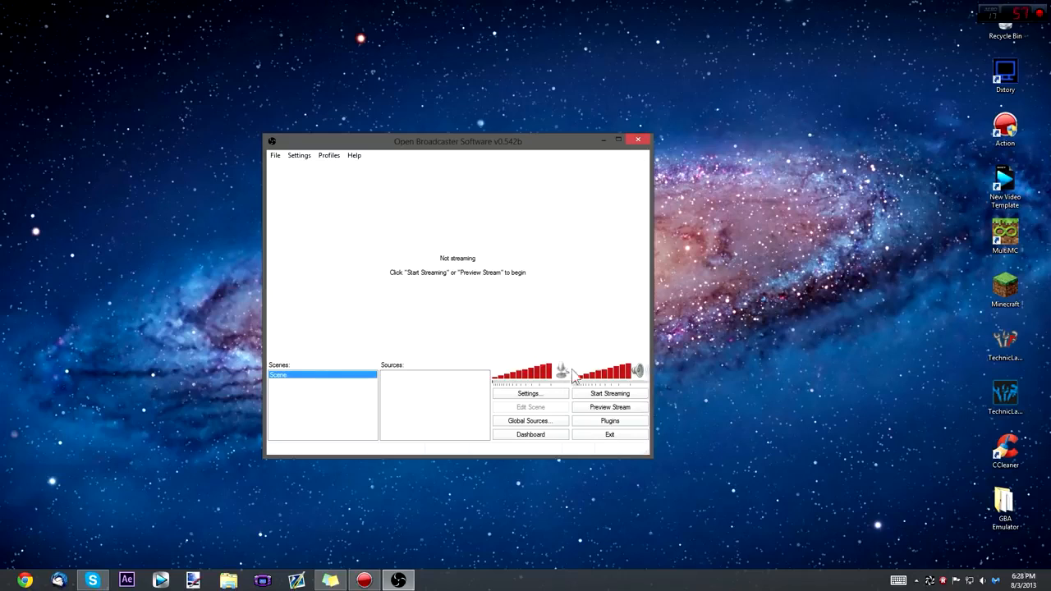
- Open the general settings and rename the current setting profile as Regular
left_click(526, 396)
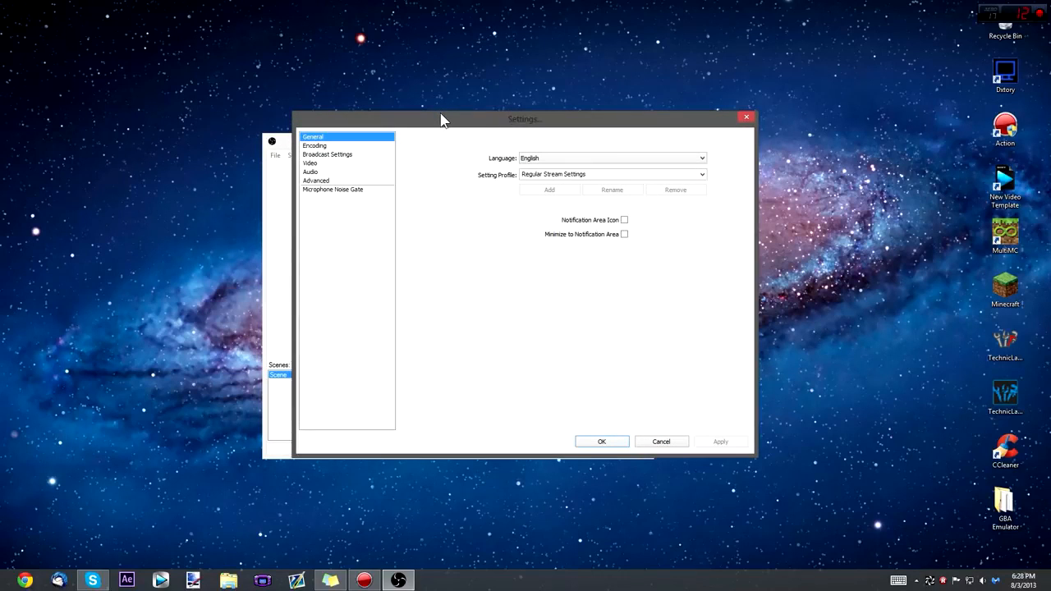
left_click(599, 175)
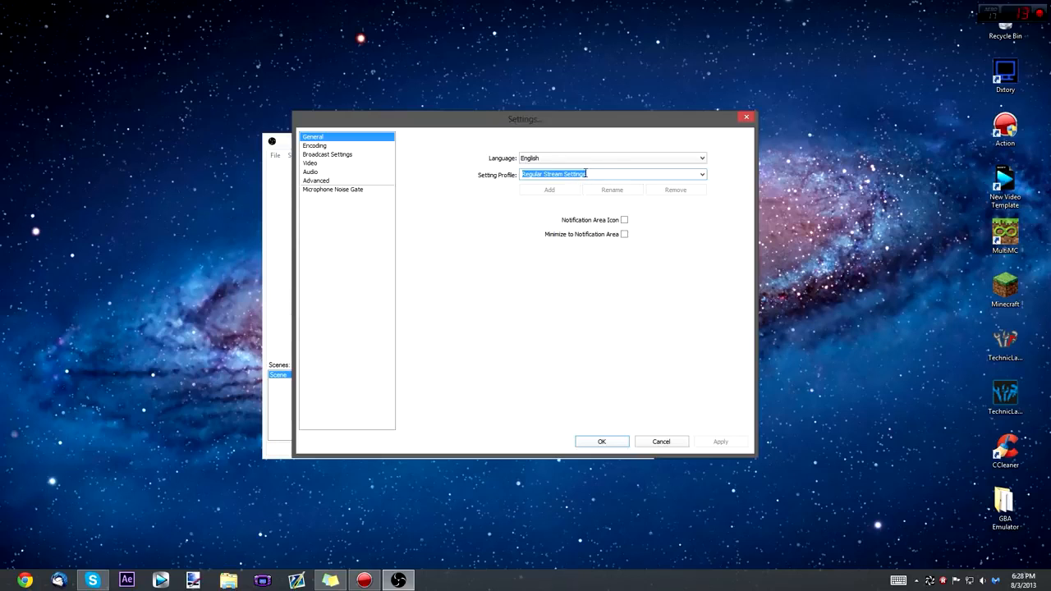
left_click(605, 173)
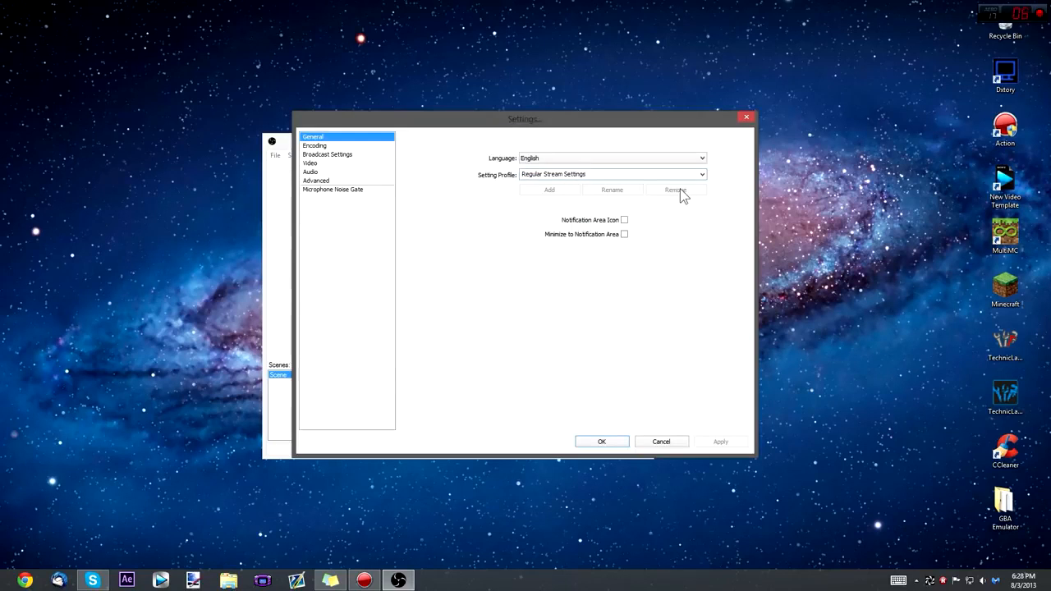
key("Escape")
left_click(542, 394)
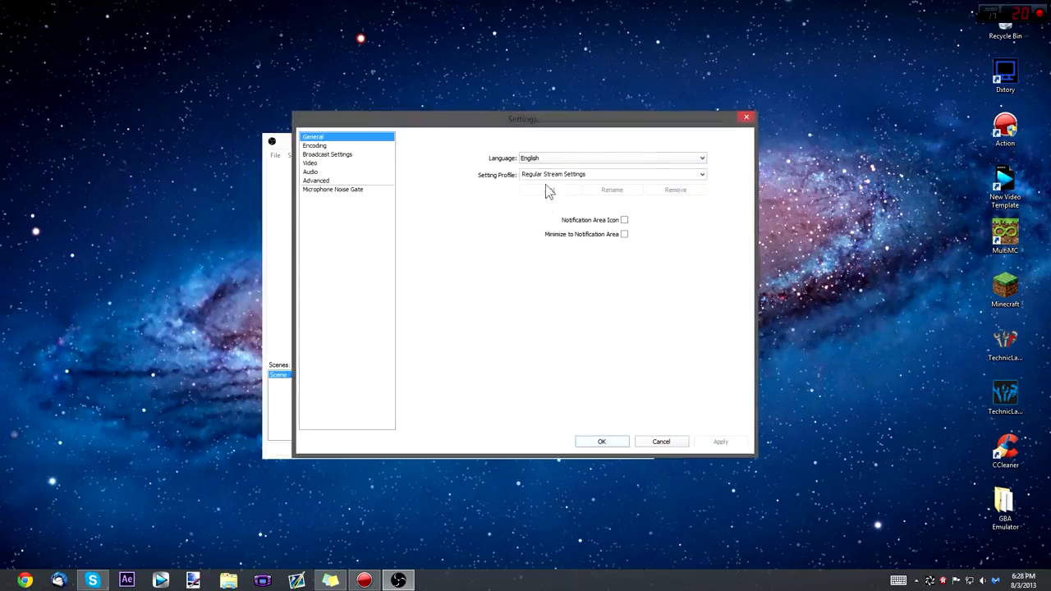
left_click(588, 174)
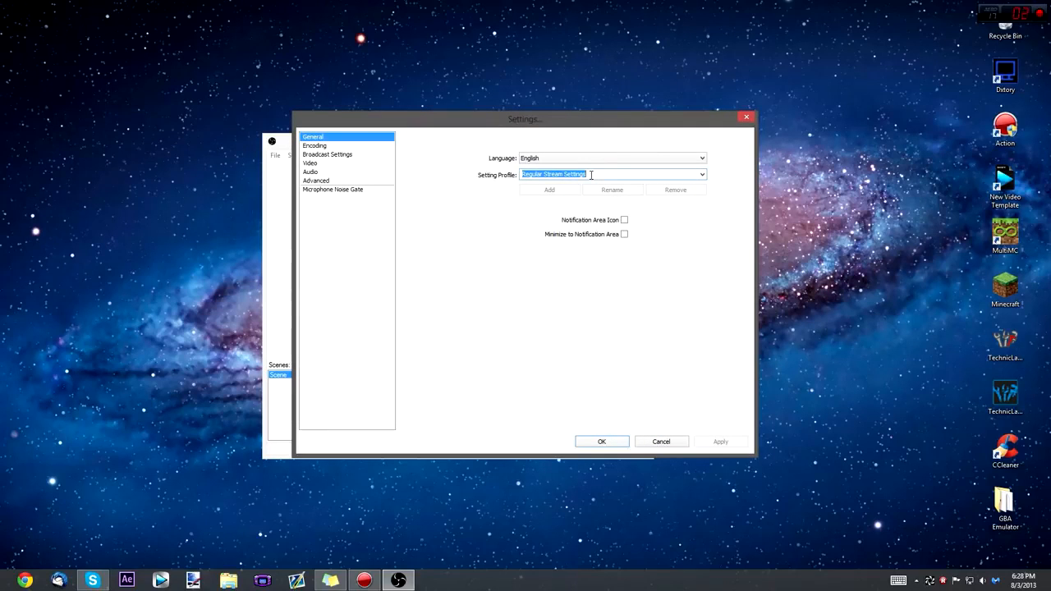
type("Regular")
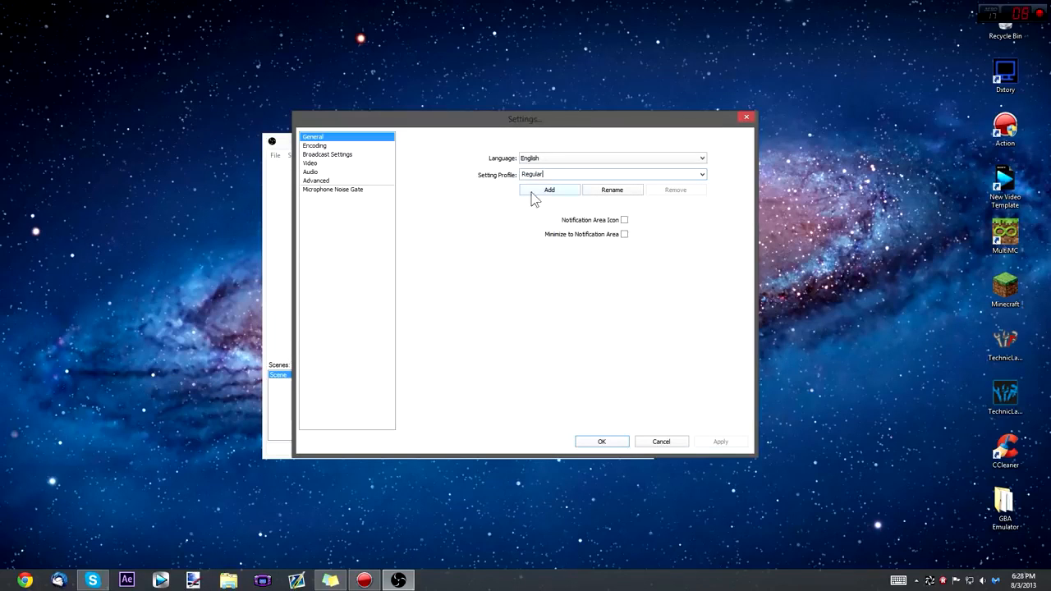
left_click_drag(546, 173, 525, 176)
left_click(624, 192)
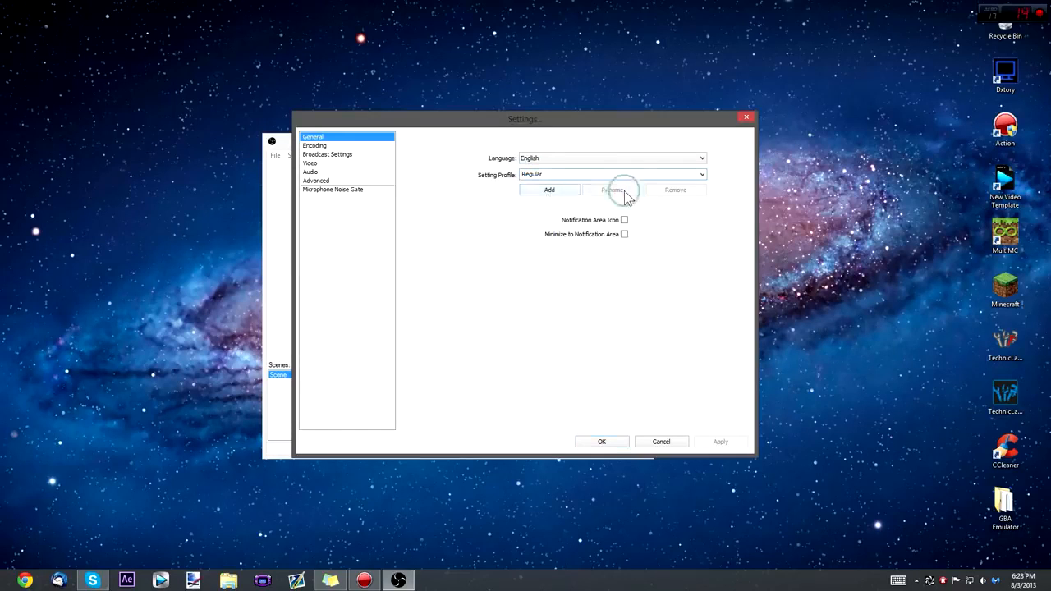
double_click(559, 174)
- Show the Encoding settings and arrange them side by side with a new Google Chrome window
left_click(345, 146)
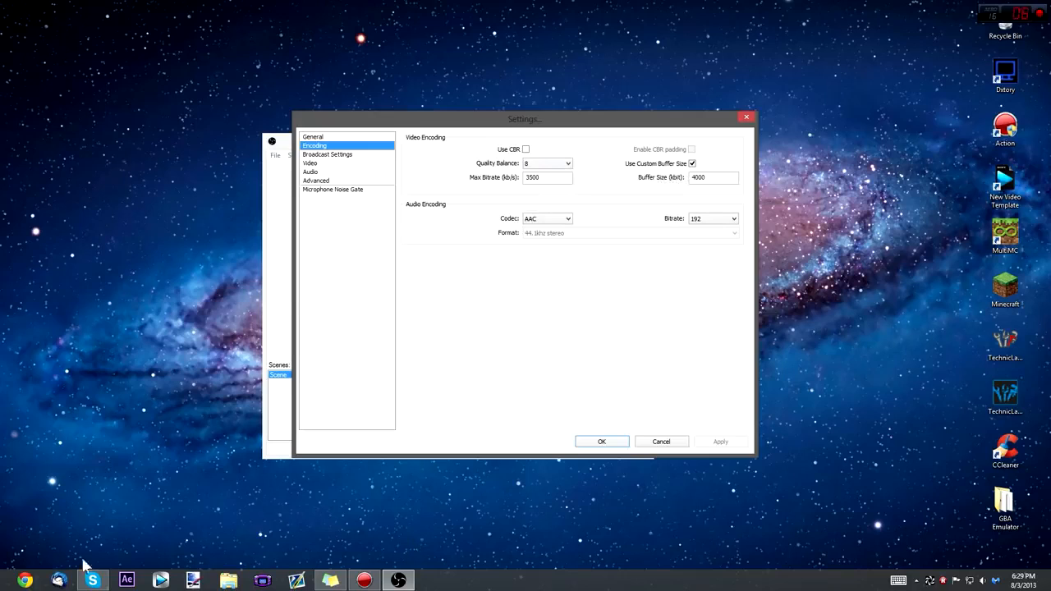
left_click(25, 581)
double_click(296, 7)
left_click_drag(296, 7, 747, 104)
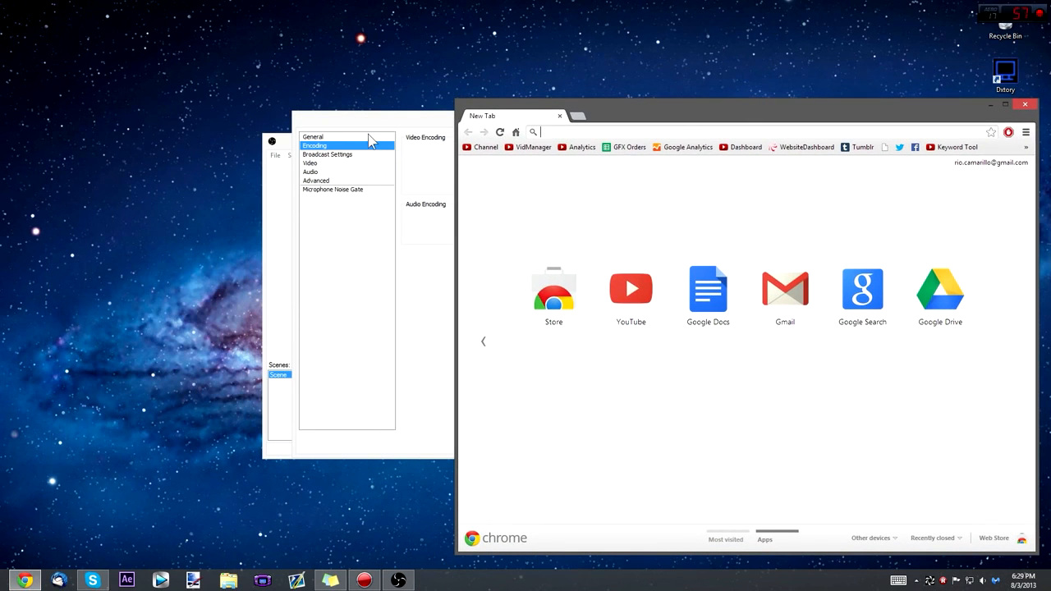
left_click_drag(387, 123, 99, 154)
left_click(670, 113)
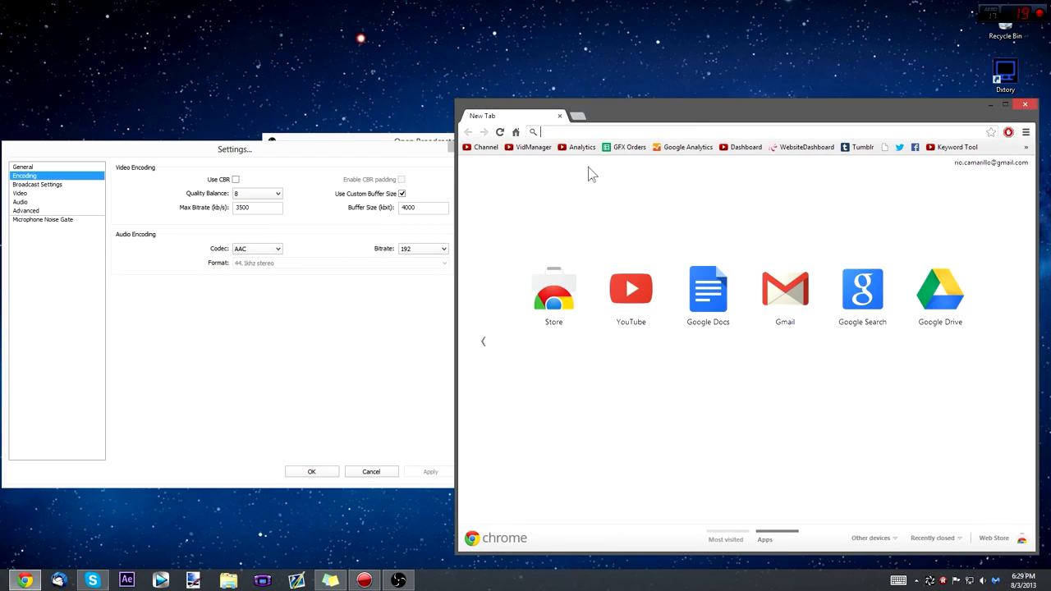
- Search the web for "open broadcaster software settings"
left_click(575, 131)
type("open b")
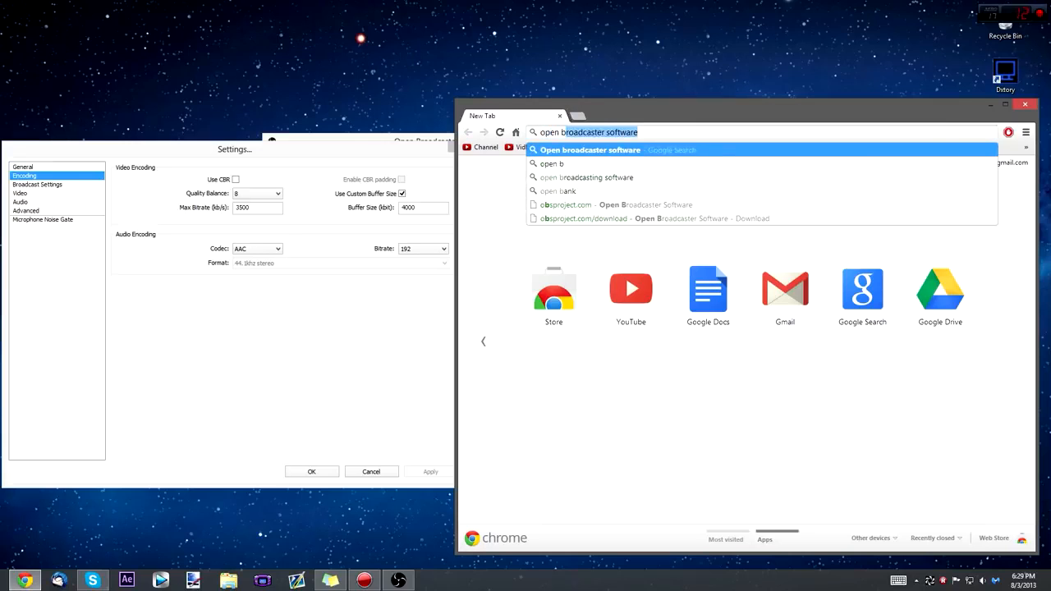
type("r")
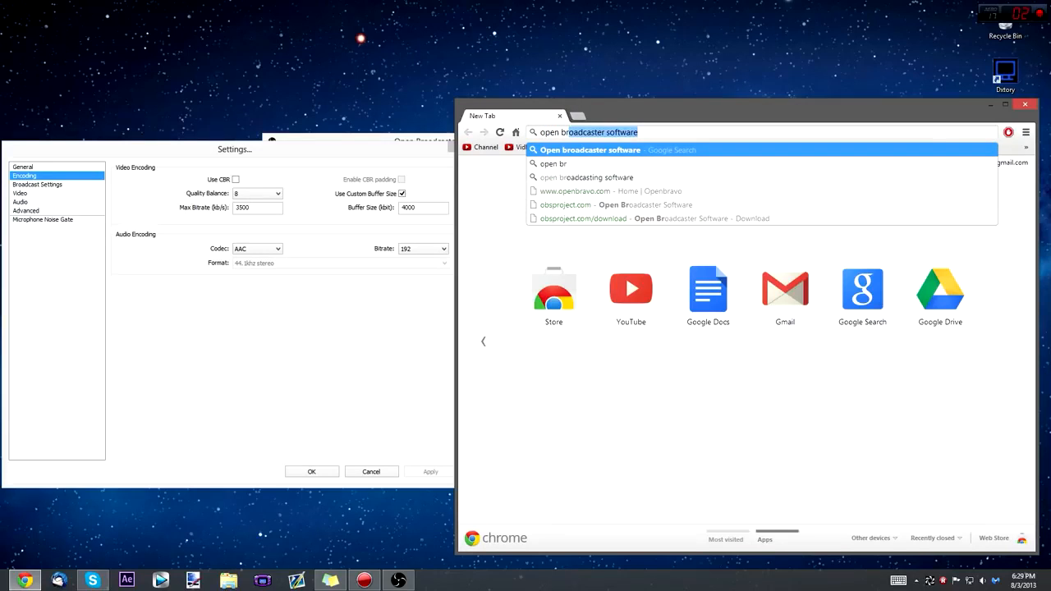
key("Right")
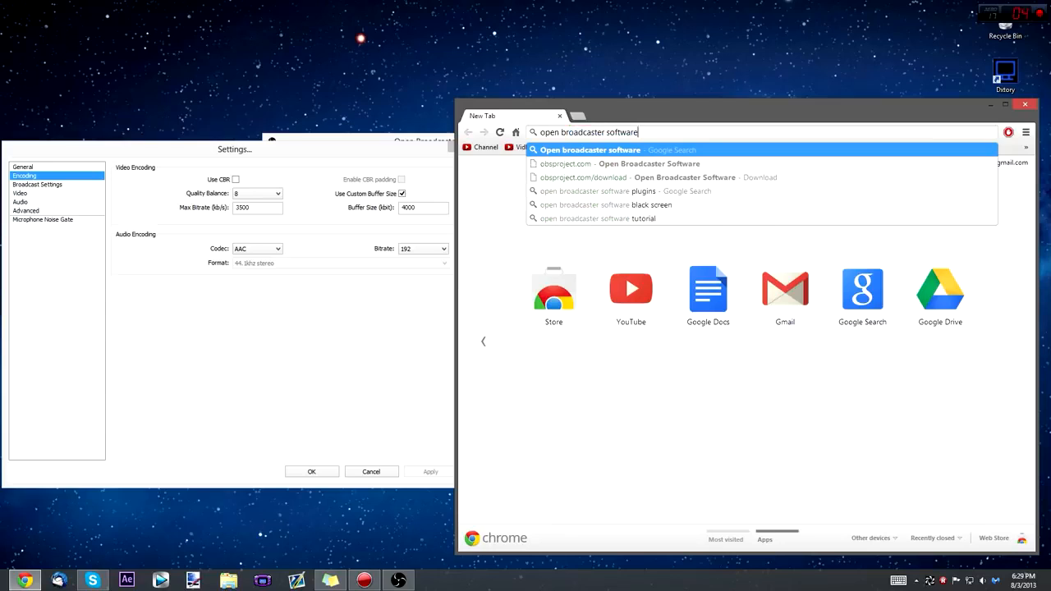
type("stt")
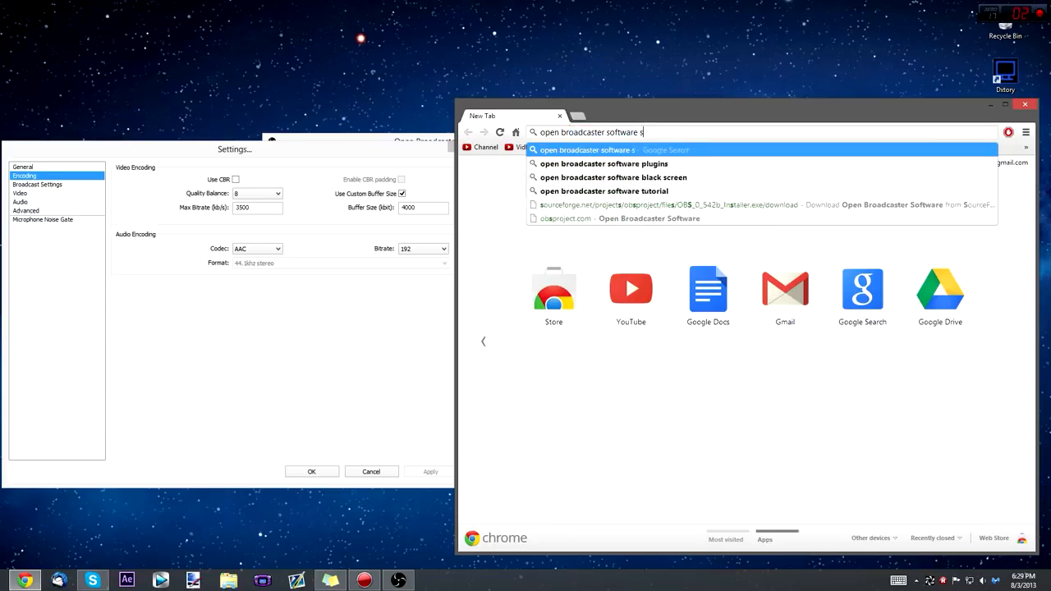
key("BackSpace")
key("BackSpace")
type("ettings")
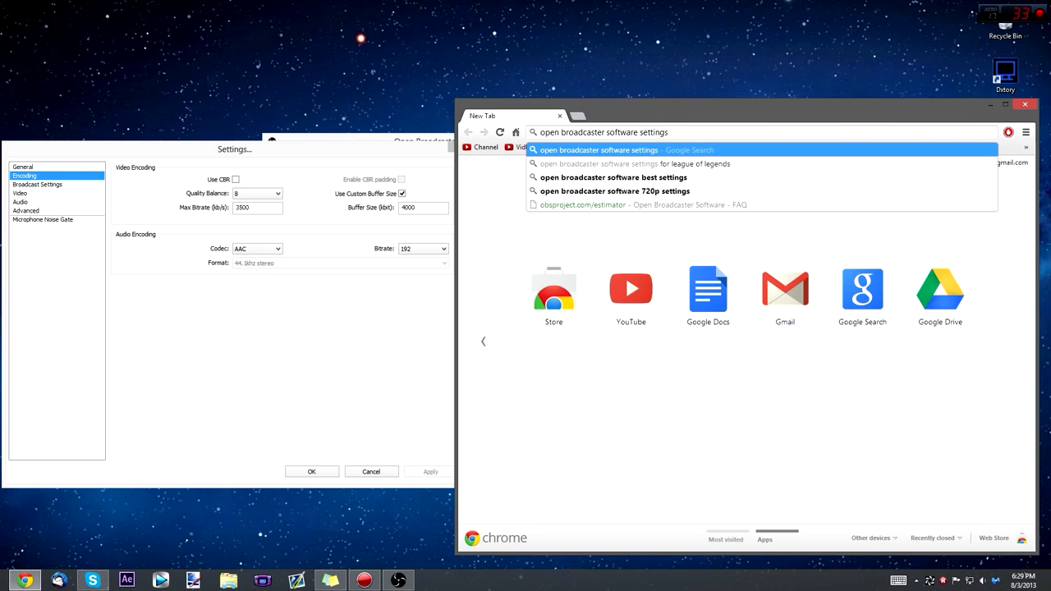
key("Return")
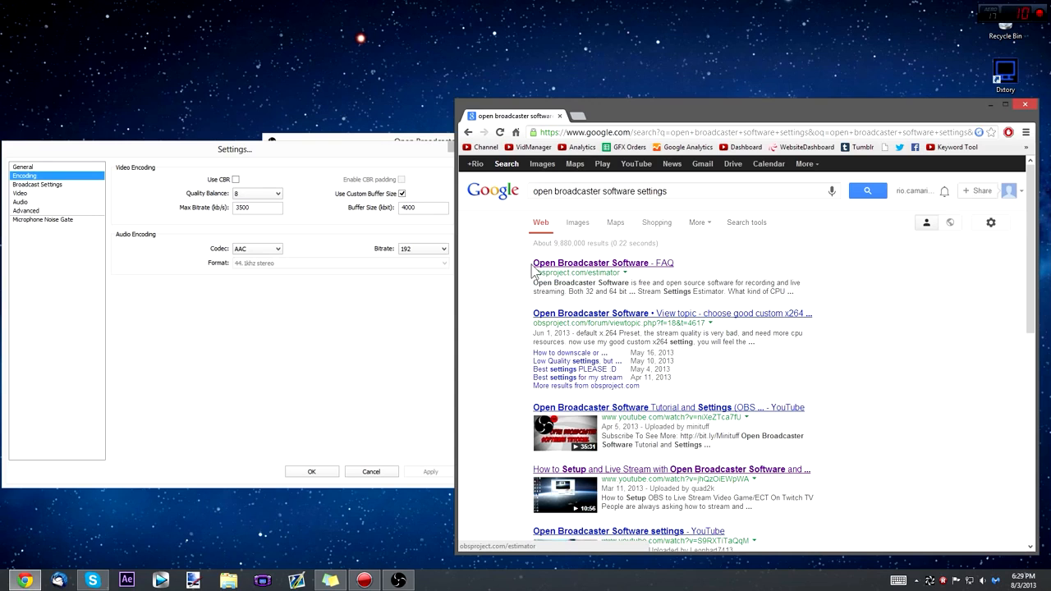
- Open the obsproject.com/estimator page from the Open Broadcaster Software - FAQ search result
left_click_drag(528, 263, 674, 262)
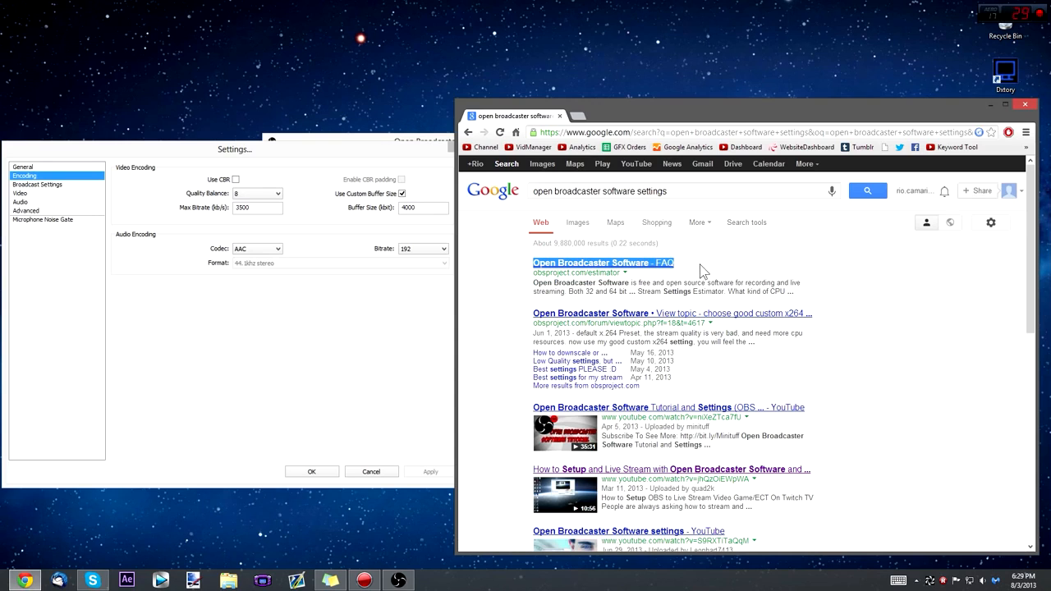
left_click(696, 270)
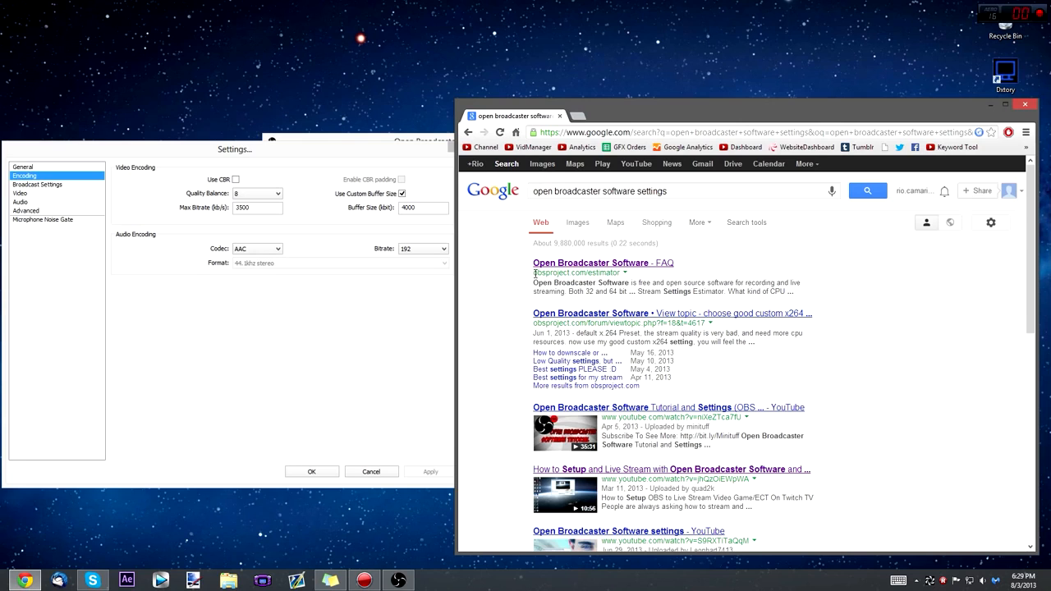
left_click(595, 267)
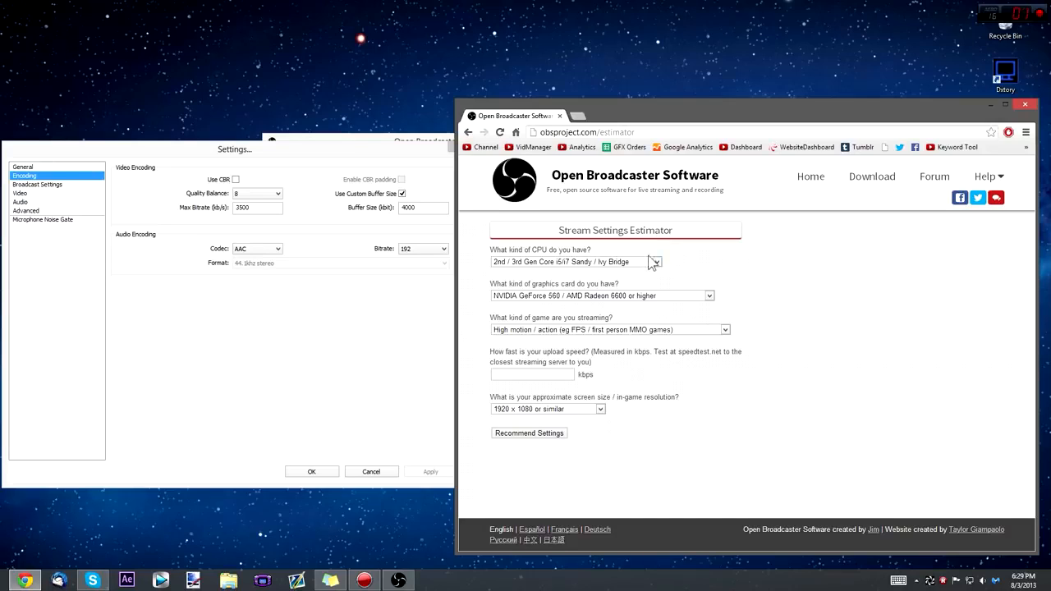
- Examine the CPU choices offered by the Stream Settings Estimator
left_click(638, 262)
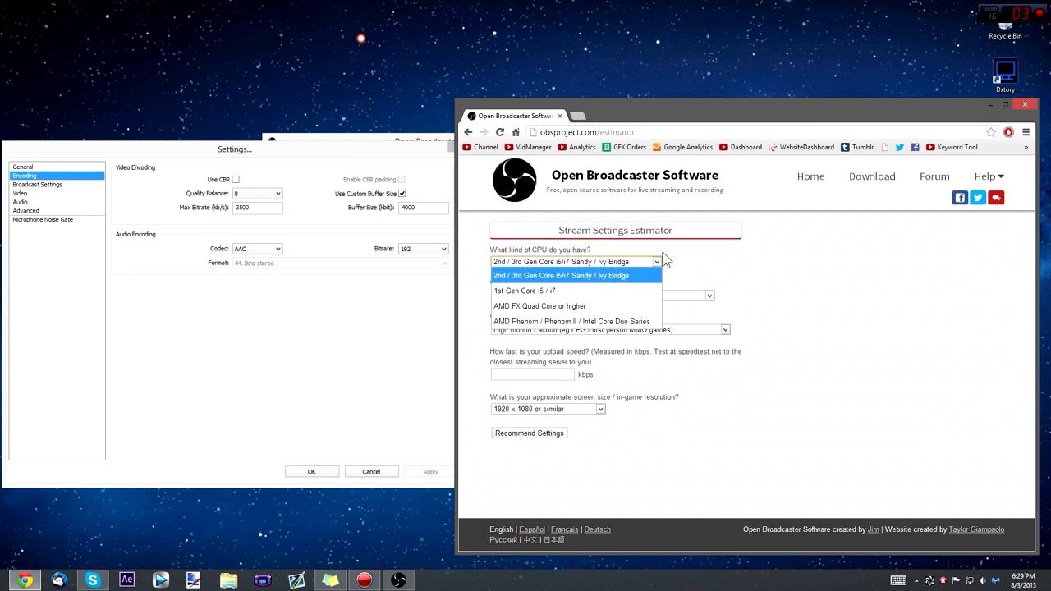
left_click(702, 246)
left_click(638, 263)
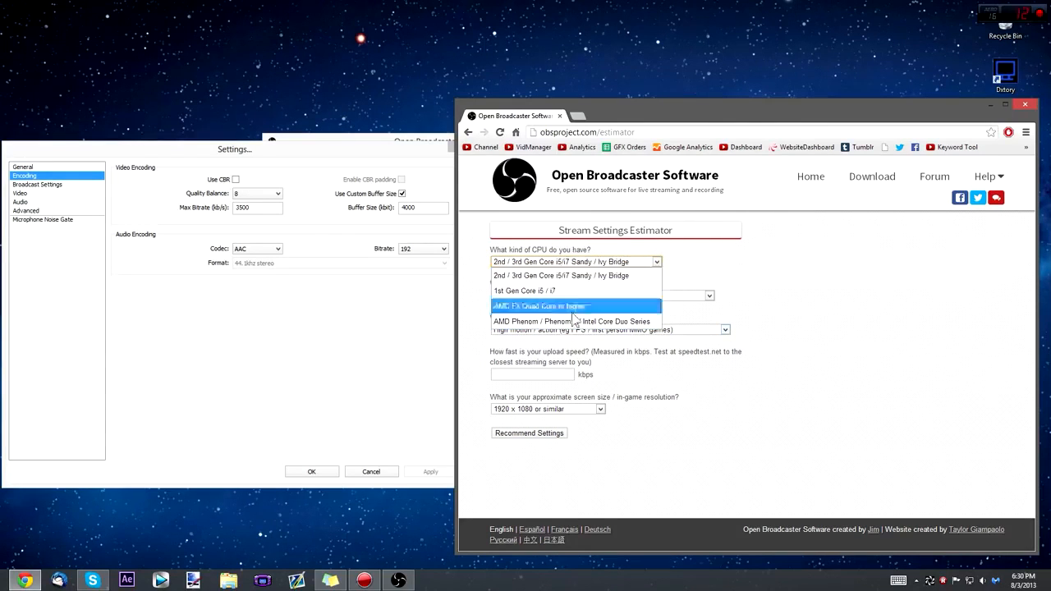
left_click(544, 245)
left_click_drag(530, 250, 554, 249)
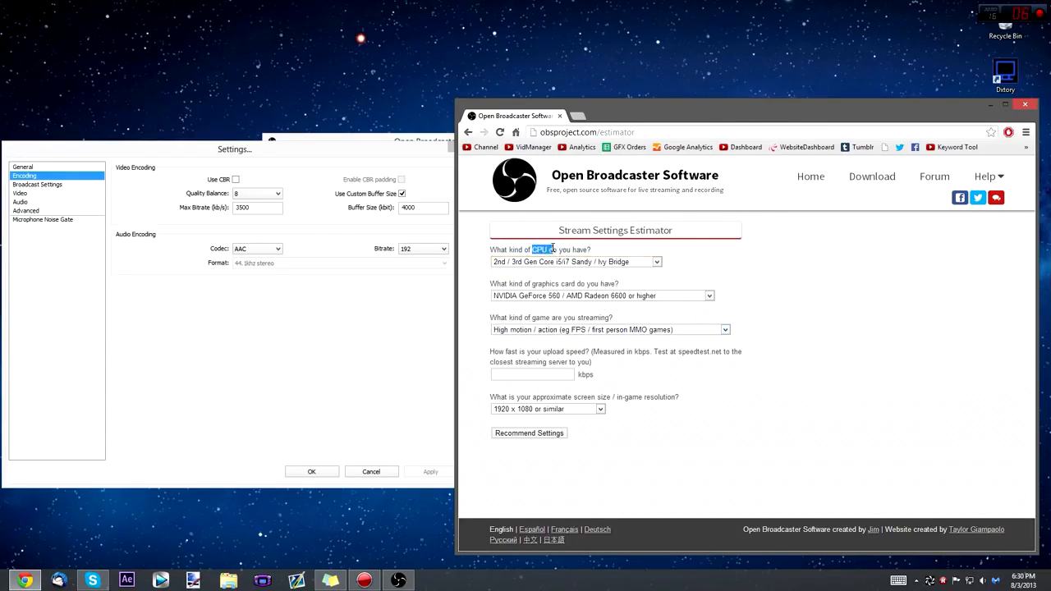
left_click(673, 259)
left_click(655, 262)
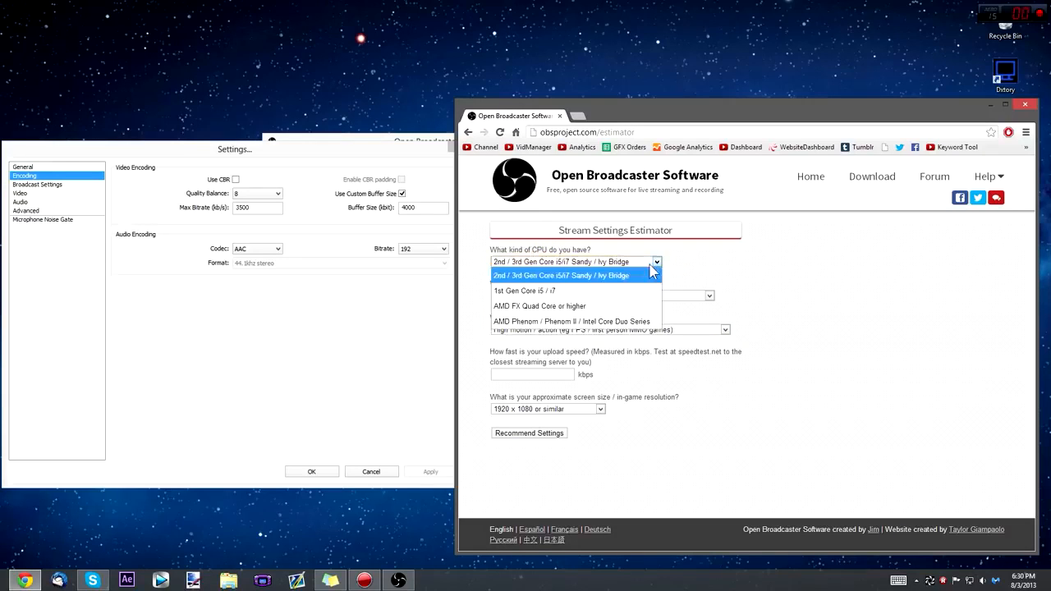
left_click(752, 254)
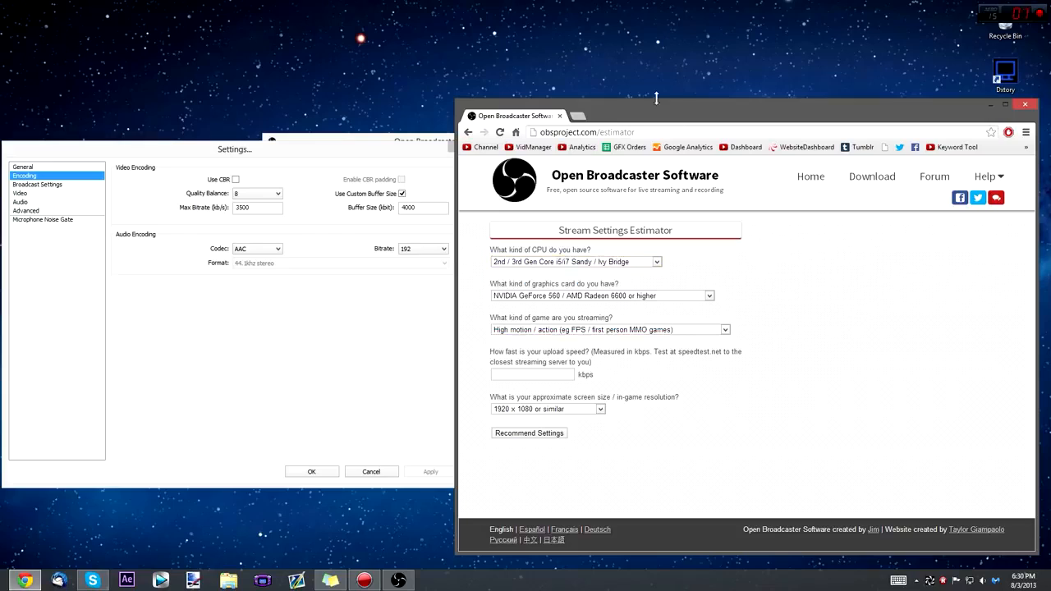
- Search the Windows apps for "computer", show its properties and move the System window to check the processor model
left_click_drag(932, 101, 917, 129)
key("super")
type("c")
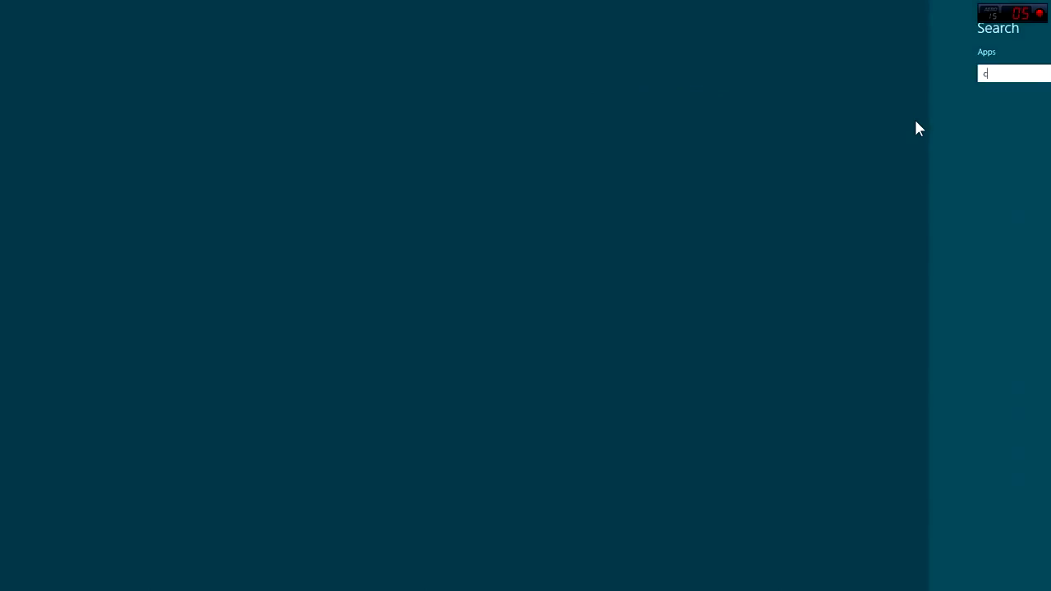
type("omputer")
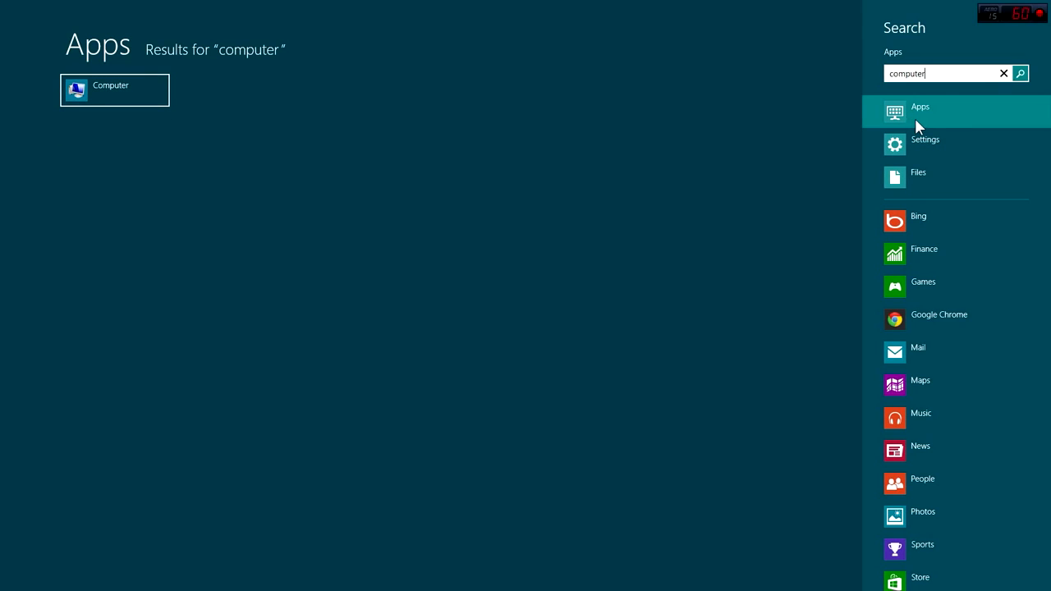
right_click(138, 91)
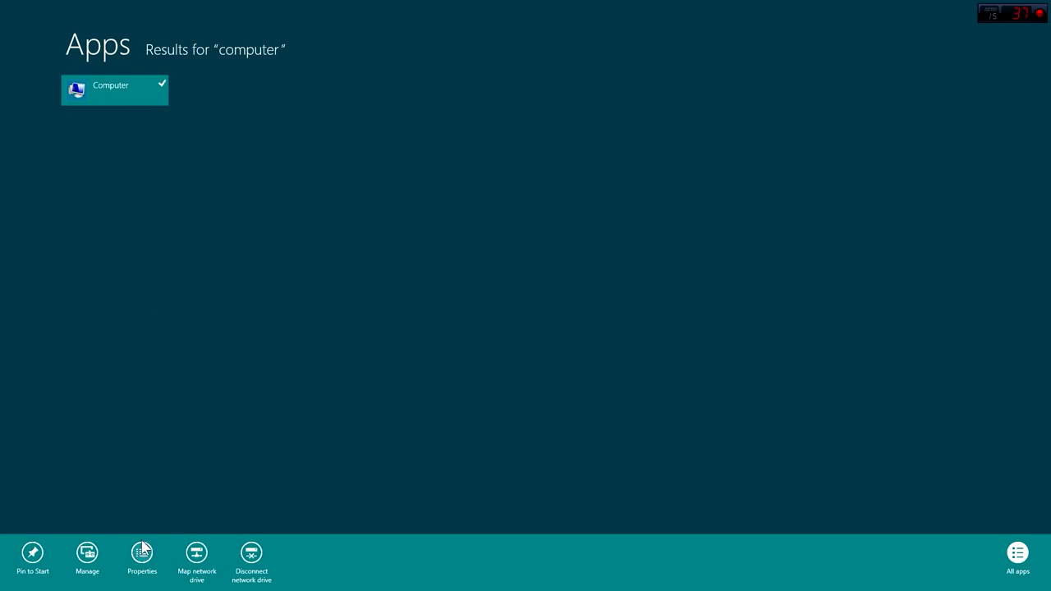
left_click(142, 552)
left_click_drag(396, 178, 294, 213)
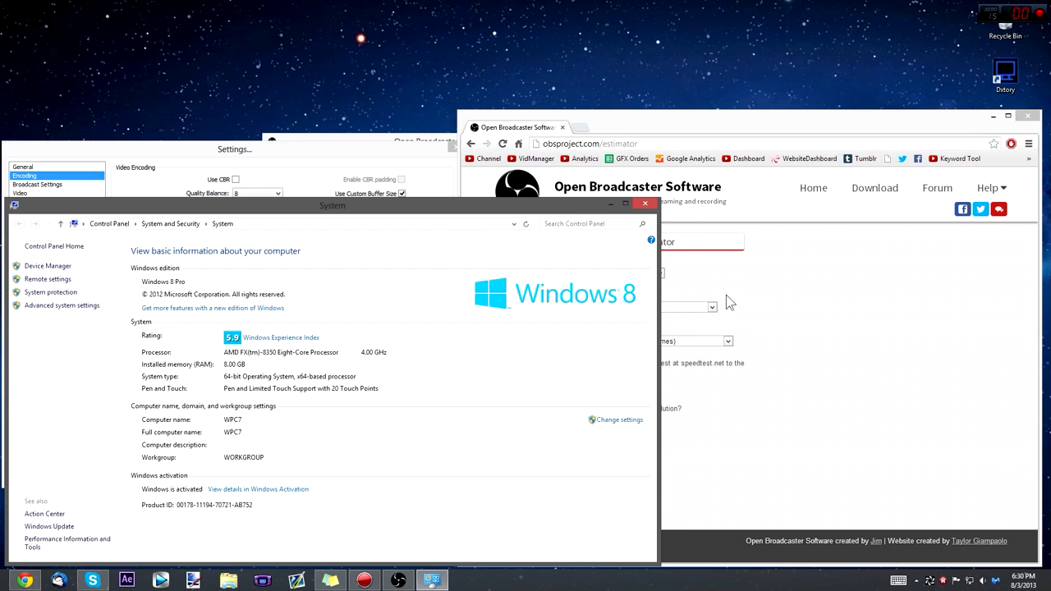
- Set the estimator's CPU type to AMD FX Quad Core or higher and close the System window
left_click(883, 296)
left_click(588, 275)
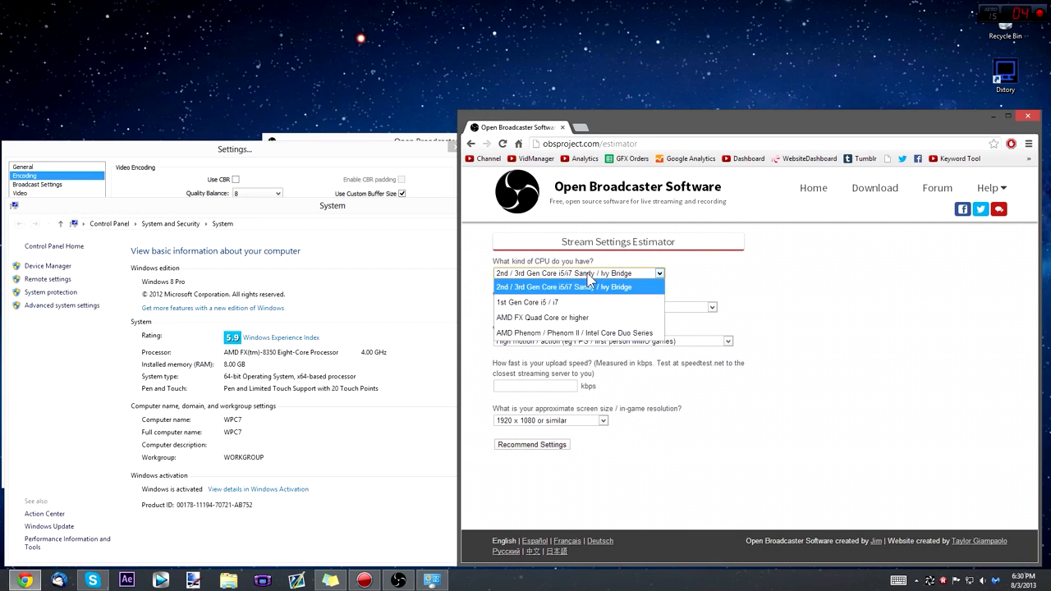
left_click(577, 318)
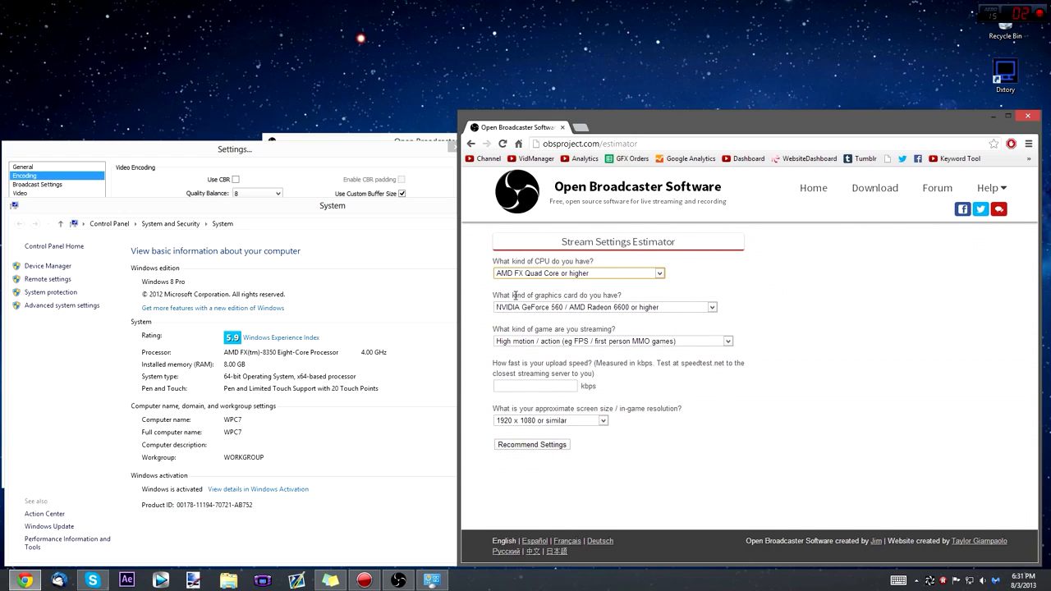
left_click(360, 233)
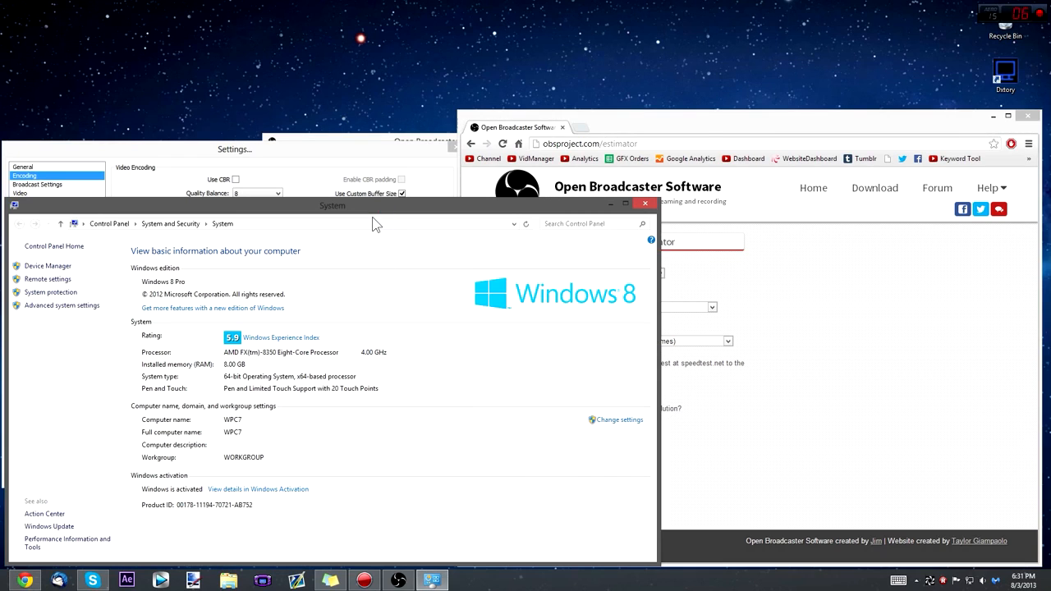
left_click(646, 203)
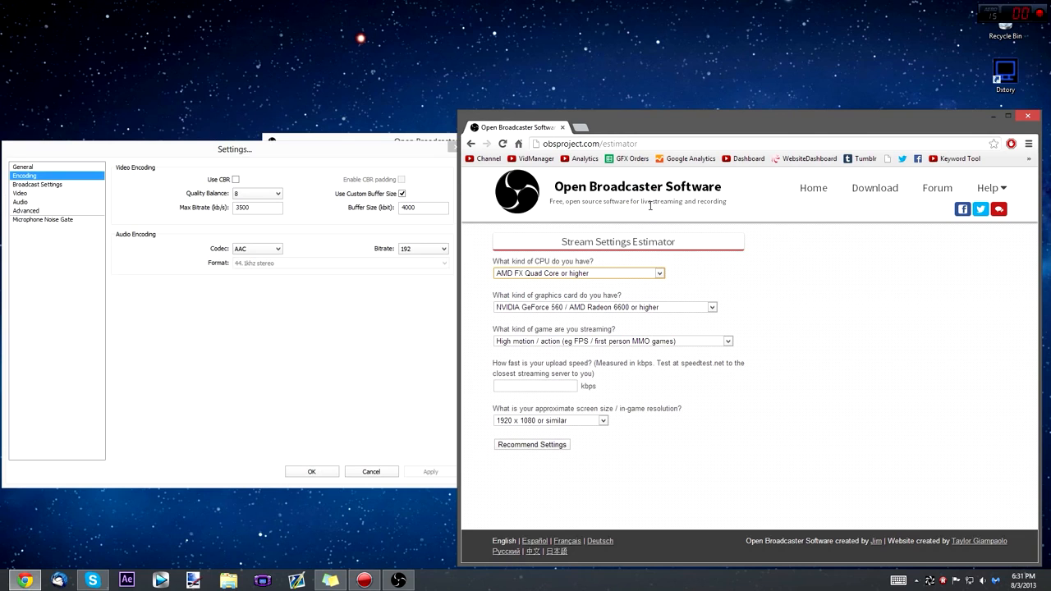
- Search the Windows settings for "device manager" and open Device Manager
key("super")
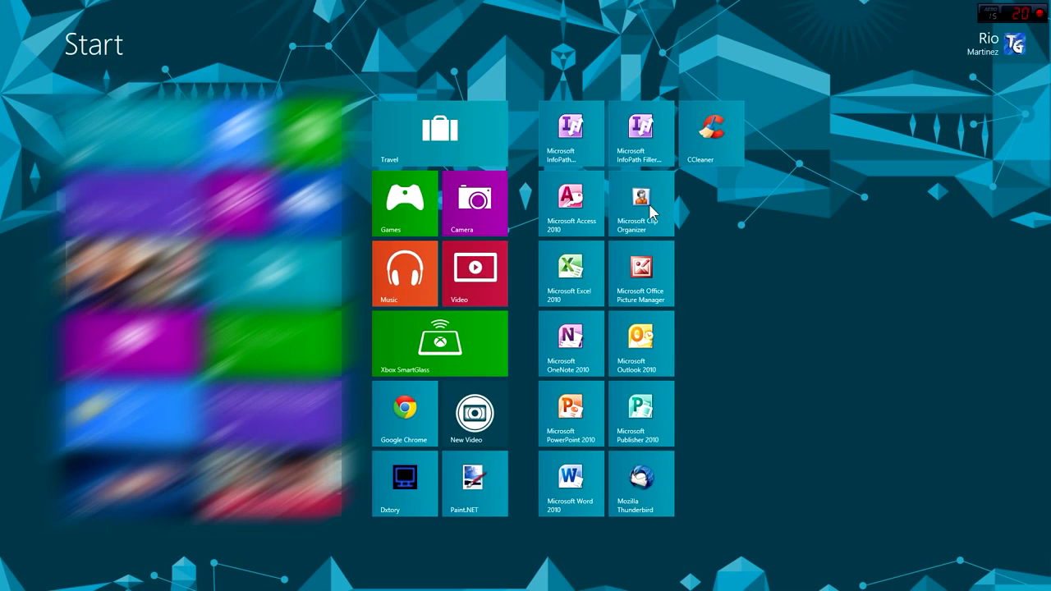
type("de")
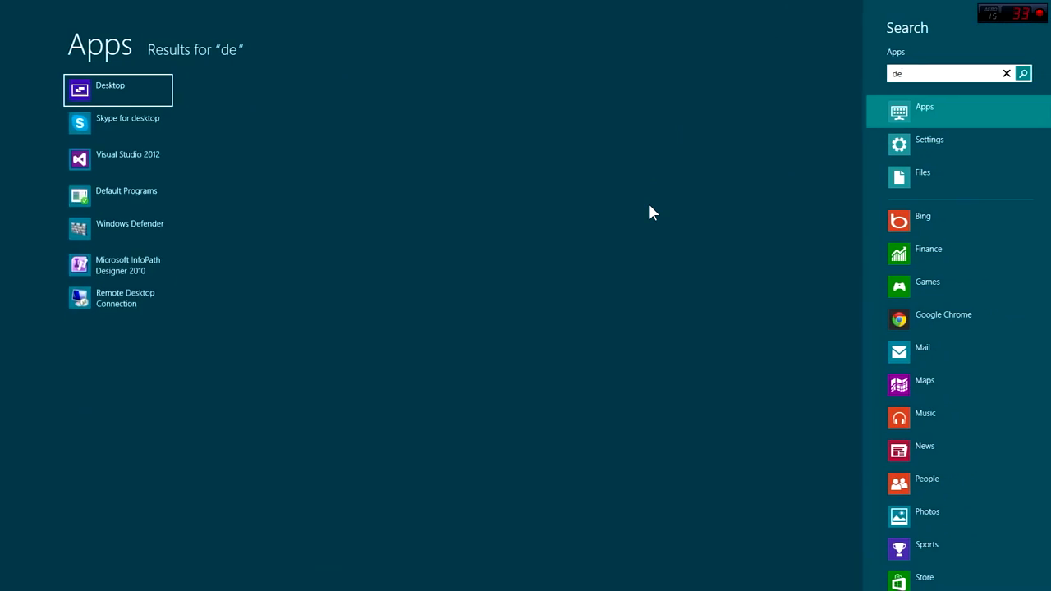
type("vice manager")
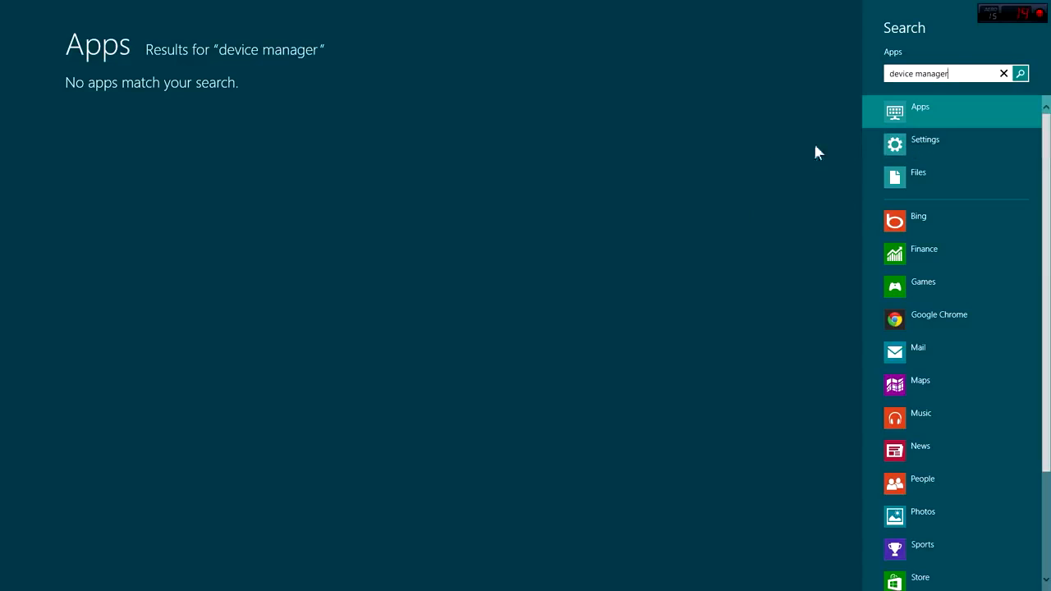
left_click(909, 141)
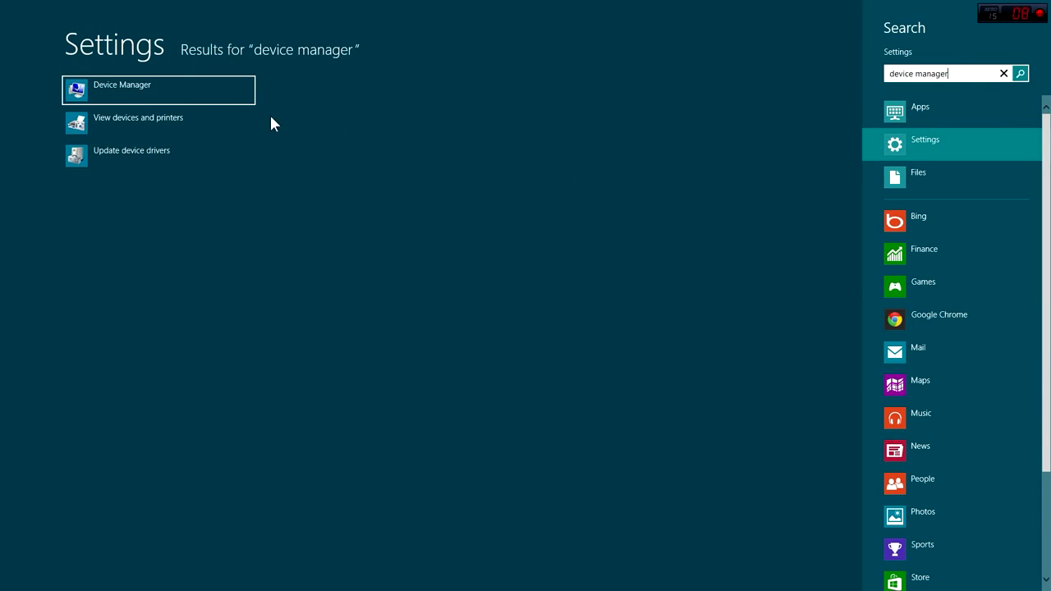
left_click(156, 94)
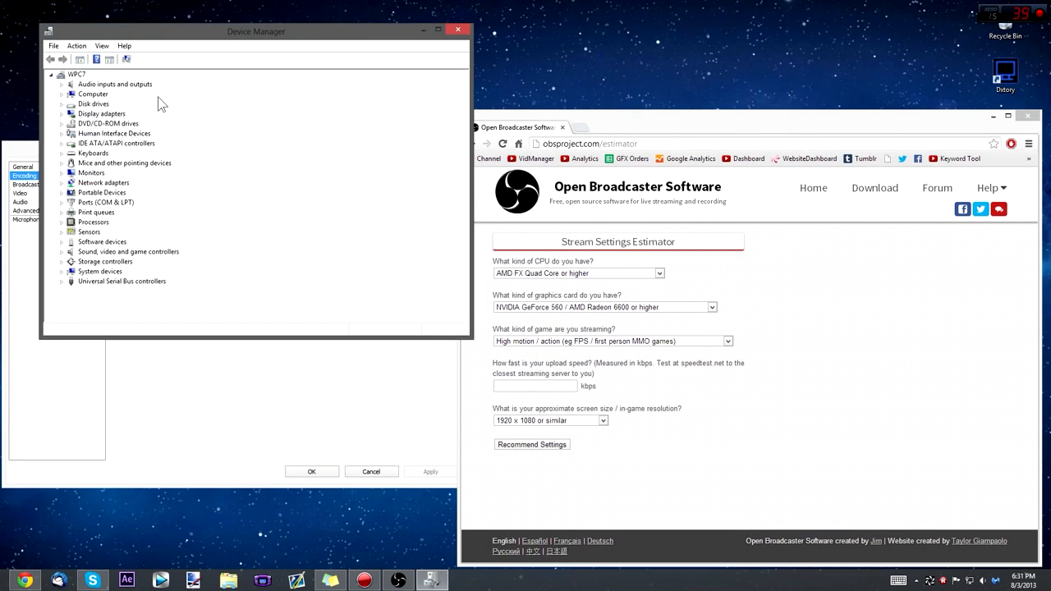
- Expand the display adapters in Device Manager to check the graphics card model, and close the window
left_click_drag(232, 41, 703, 137)
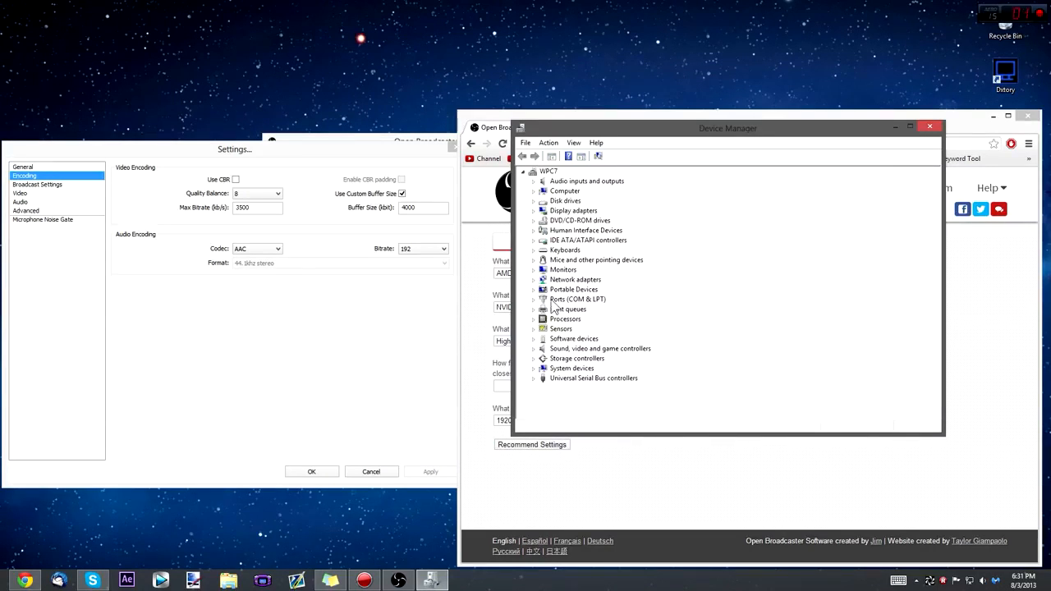
left_click(532, 211)
left_click(575, 222)
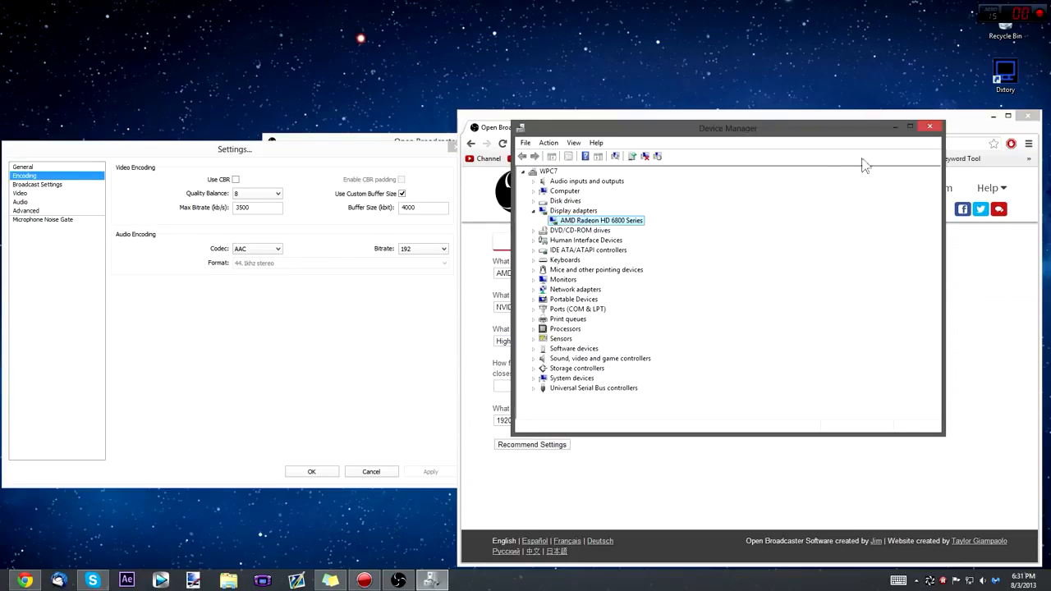
left_click(930, 130)
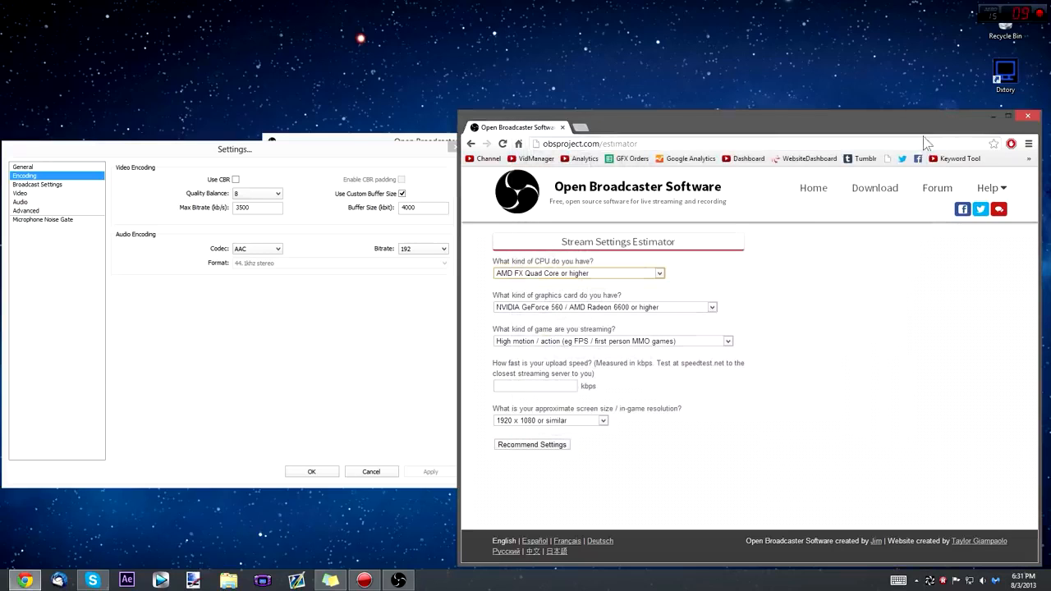
- Choose NVIDIA GeForce 560 / AMD Radeon 6600 or higher as graphics card and High motion / action as game type in the estimator
left_click(602, 310)
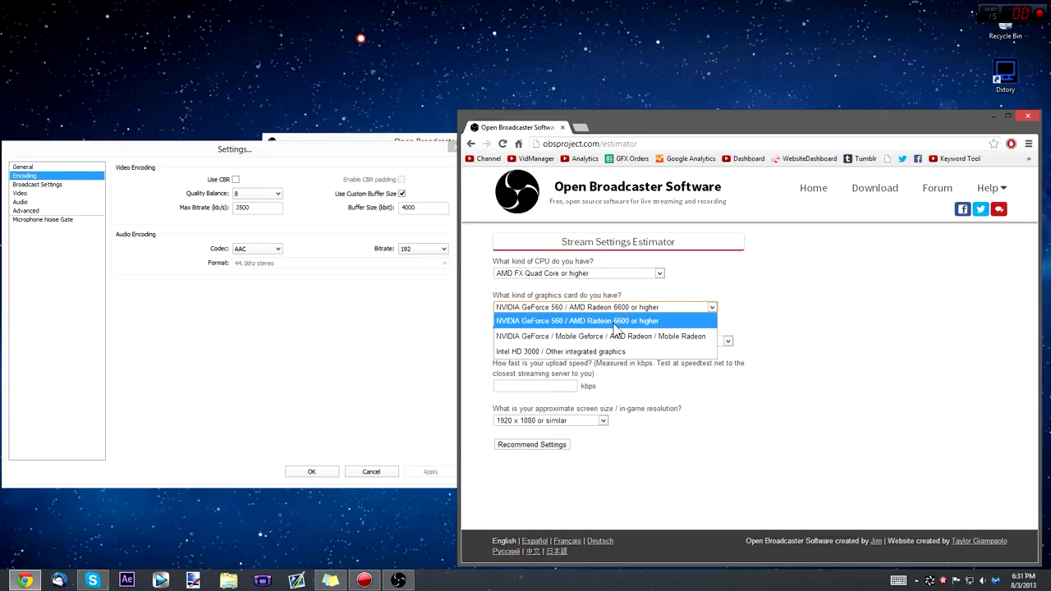
left_click(614, 324)
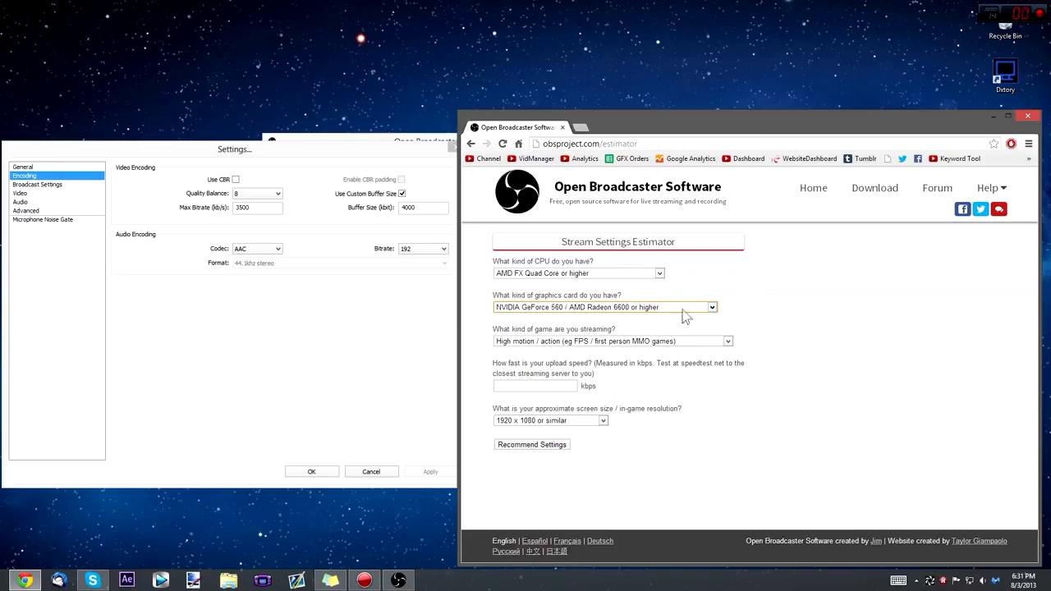
left_click(550, 341)
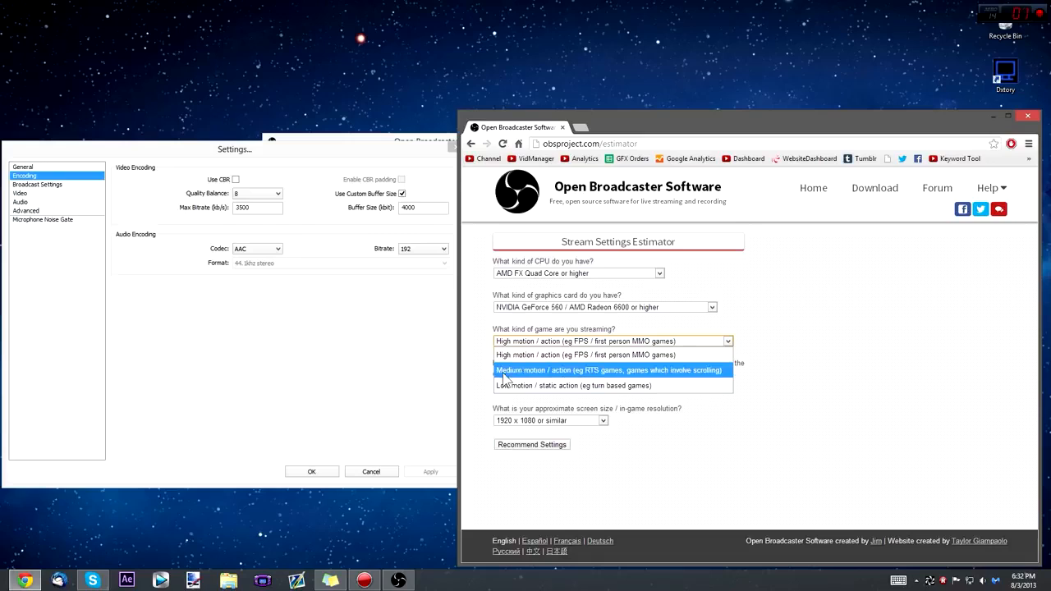
left_click(567, 354)
- Open speedtest.net in a new browser tab to find the upload speed the estimator asks for
left_click(551, 386)
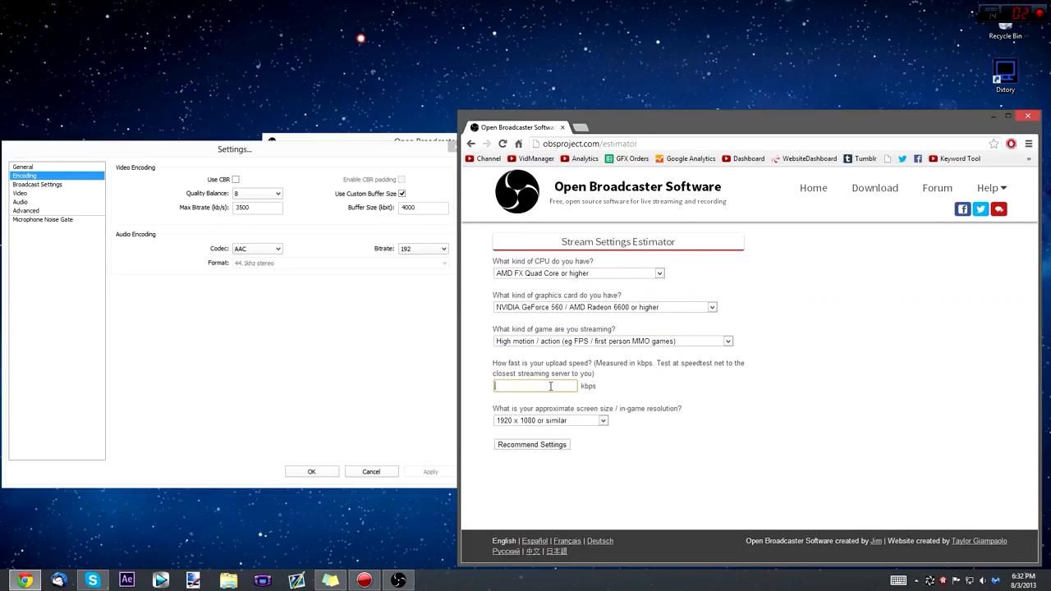
left_click(581, 127)
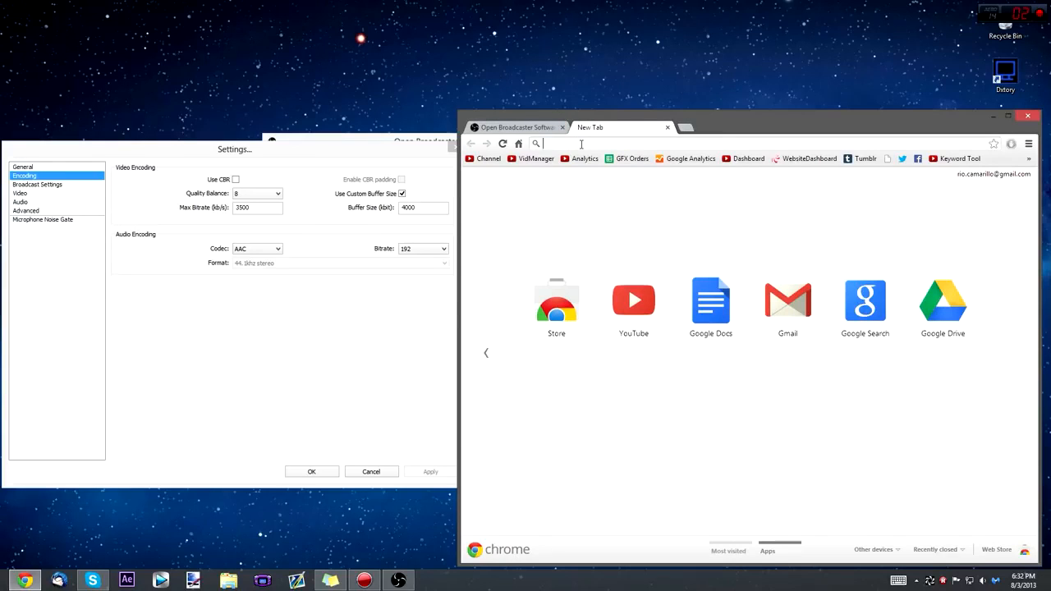
type("speedtes")
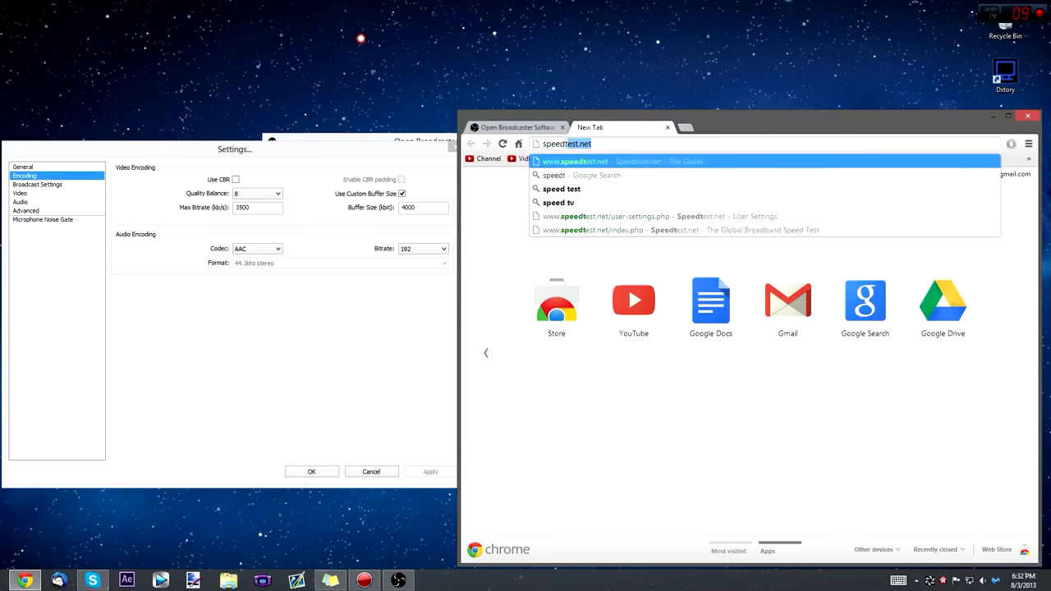
type("t.net")
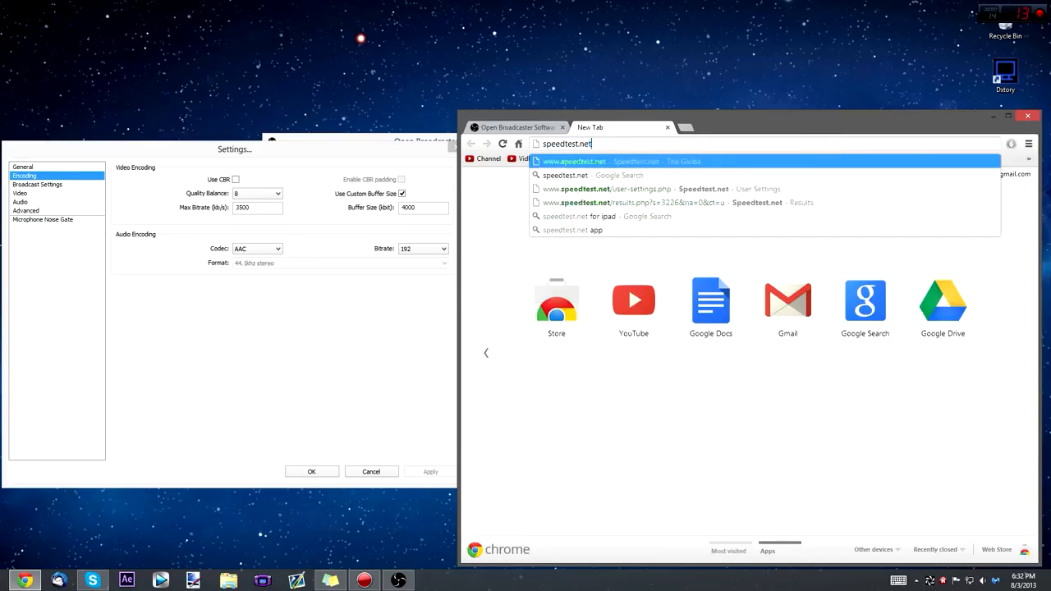
key("Return")
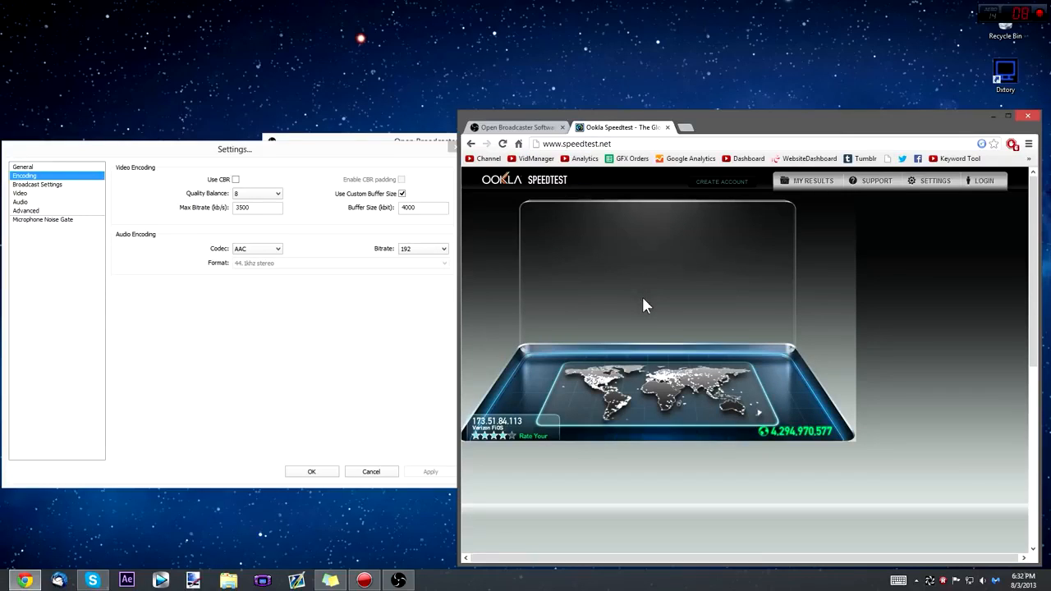
- Run the connection test on speedtest.net and check the upload speed against the unit the estimator requires
left_click(514, 128)
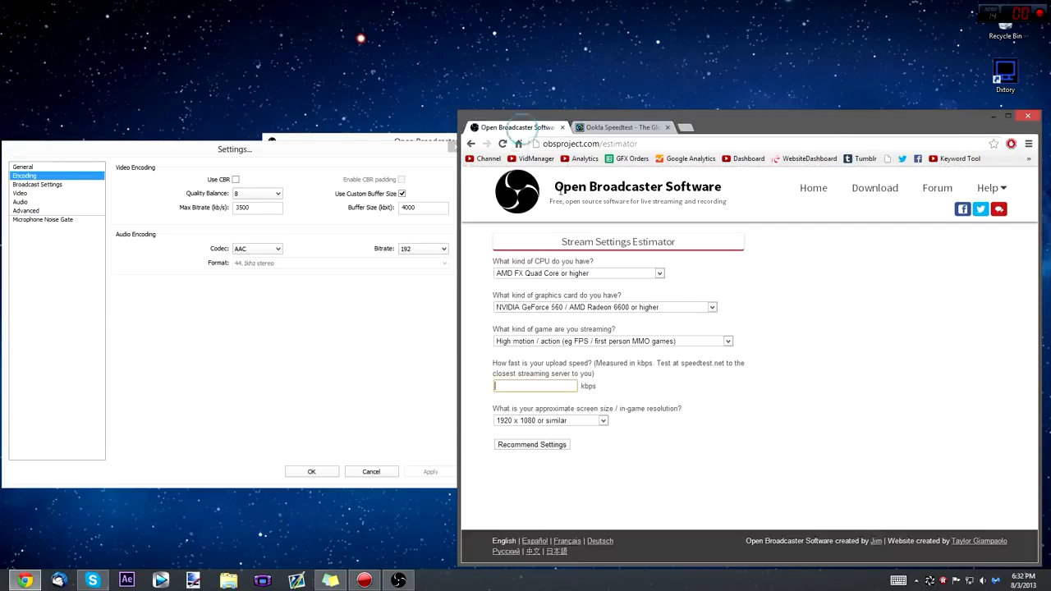
left_click(611, 129)
left_click(663, 232)
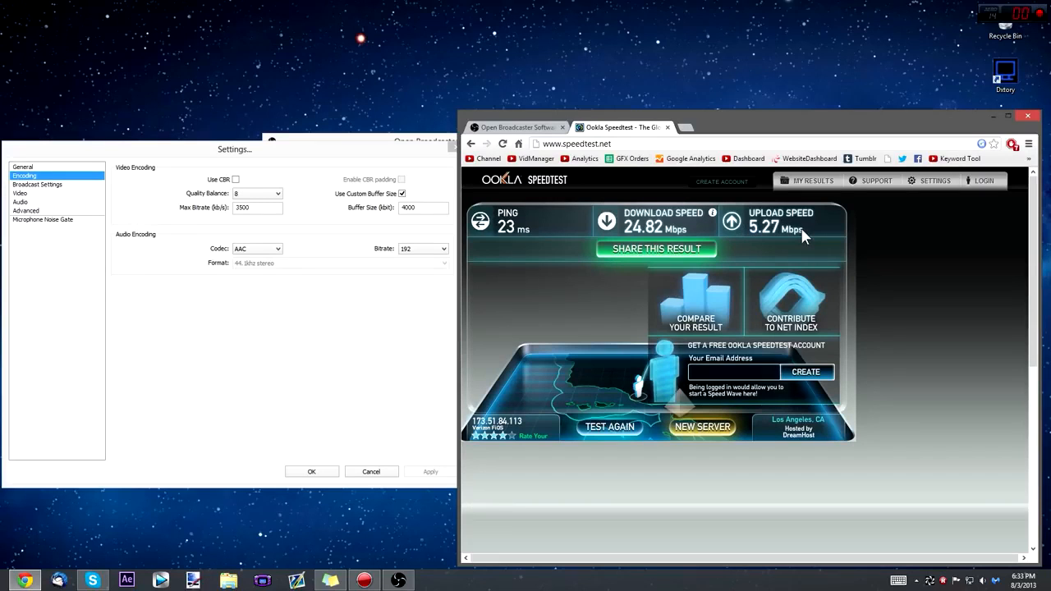
left_click(542, 128)
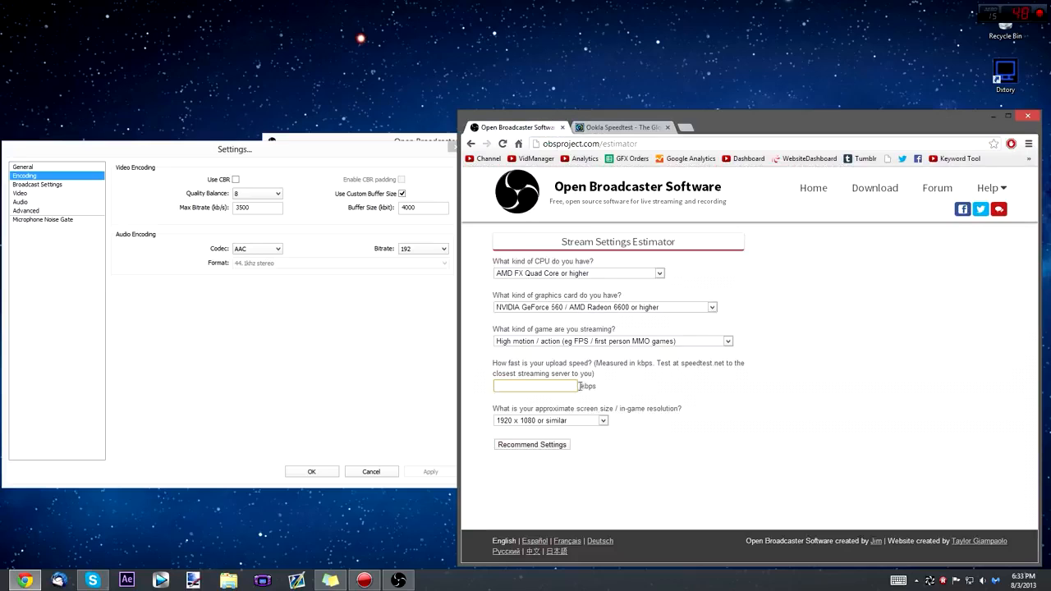
left_click(607, 128)
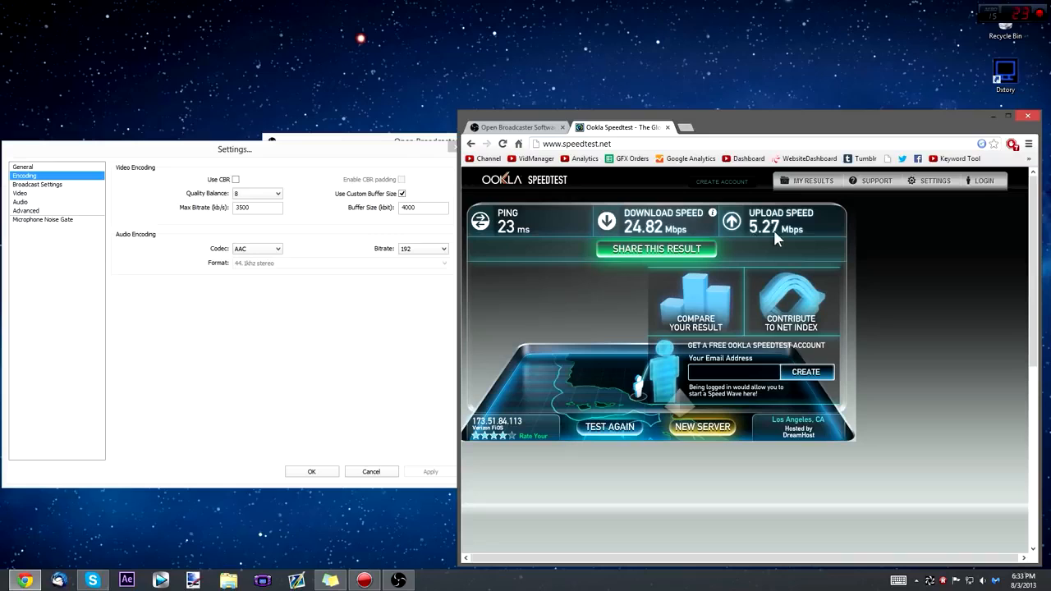
- Search Google in a new tab for "5.27 Mbps to kbps" to convert the upload speed
left_click(685, 128)
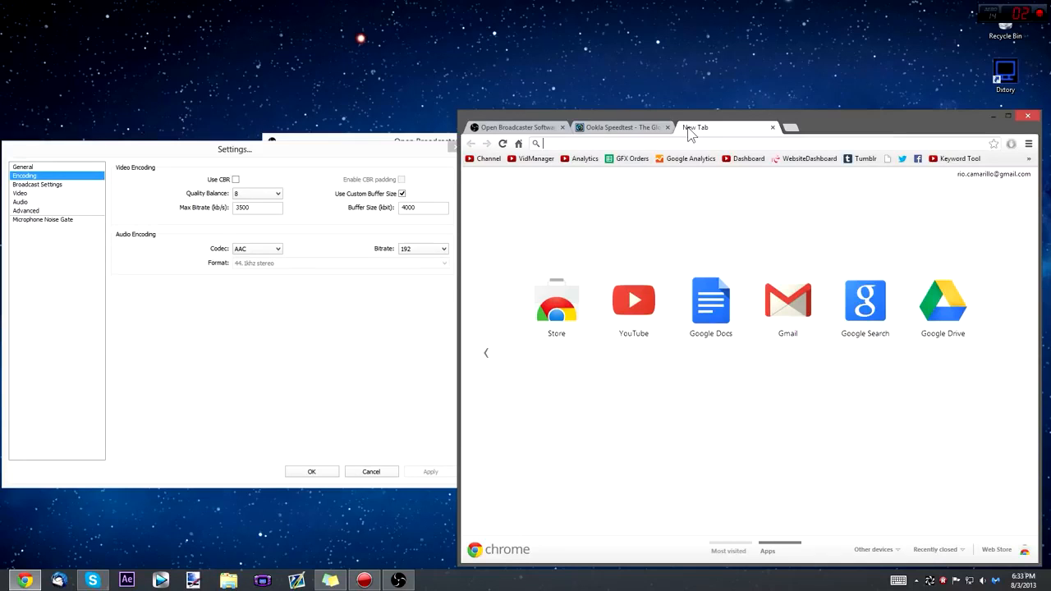
type("5.26")
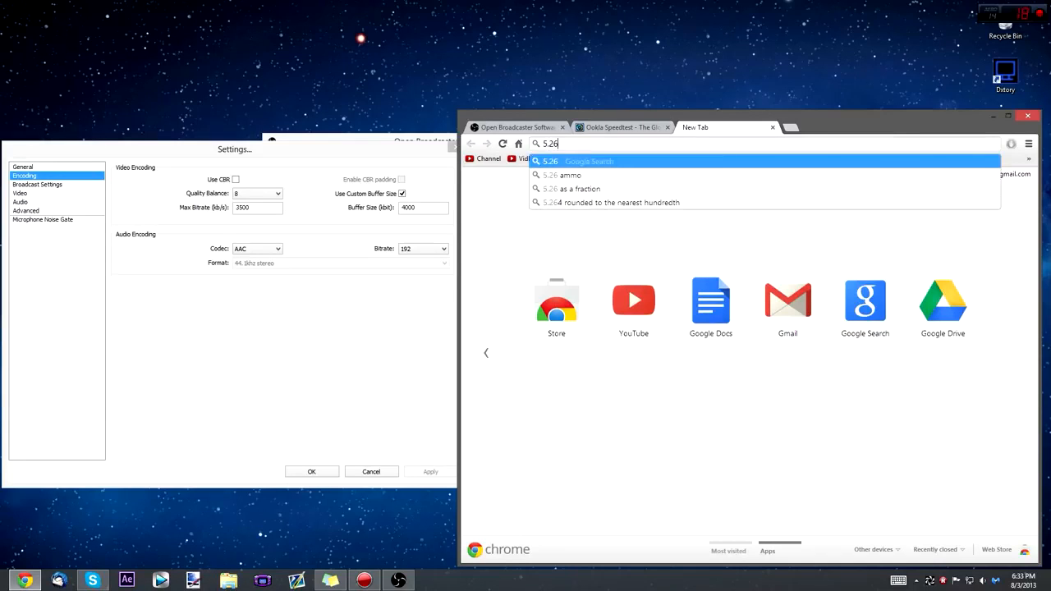
type("7")
key("BackSpace")
key("BackSpace")
key("BackSpace")
type("27")
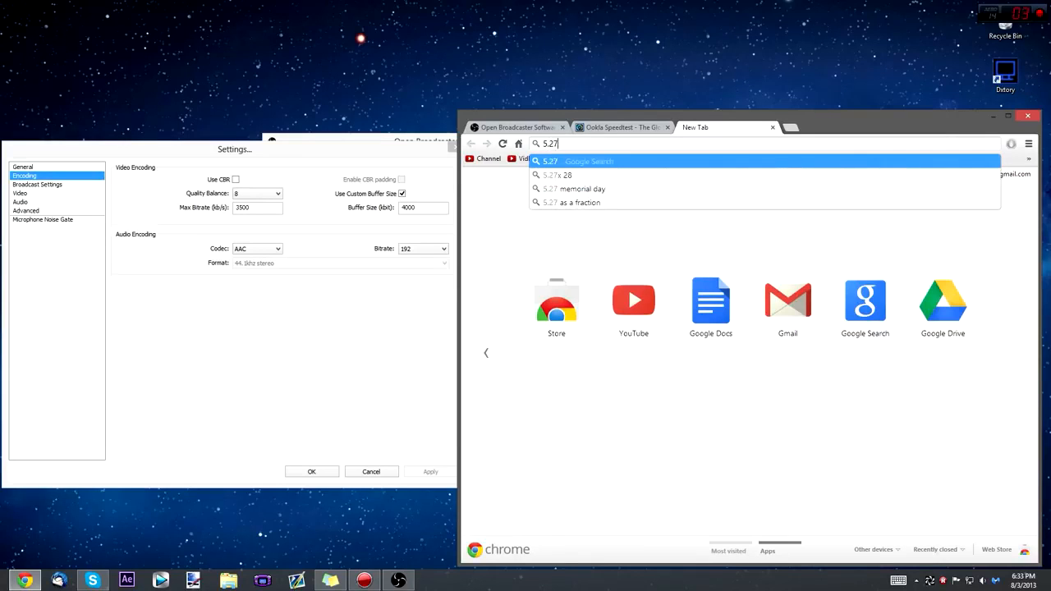
type(" Mb")
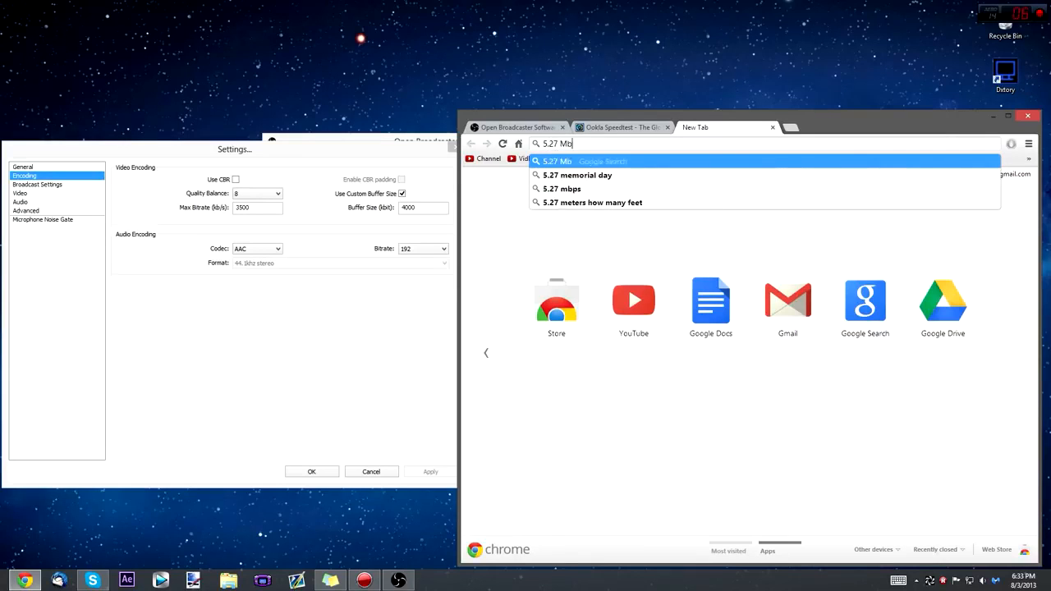
type("ps to ")
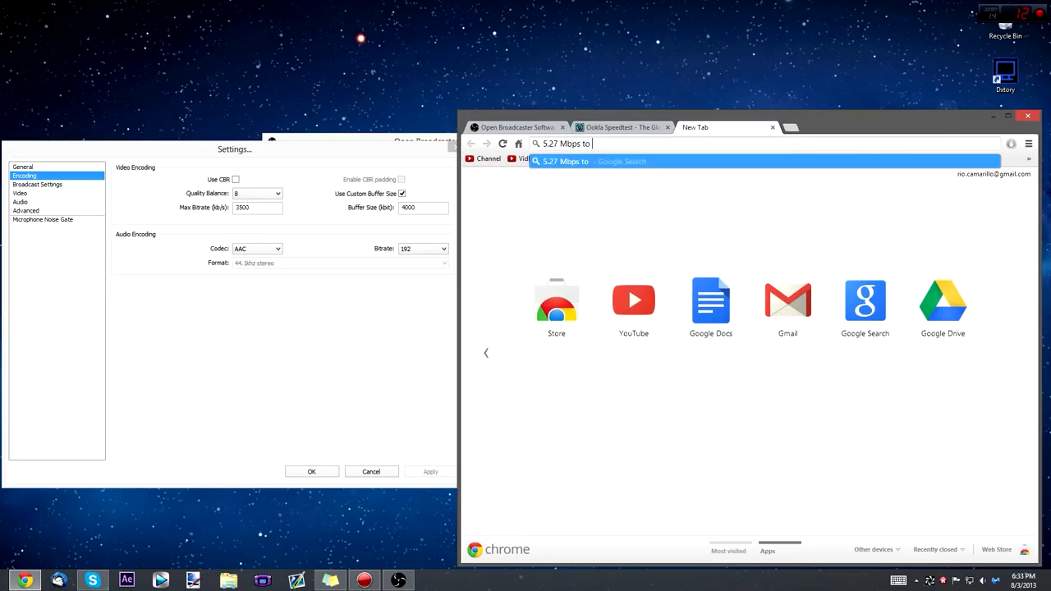
type("kbps")
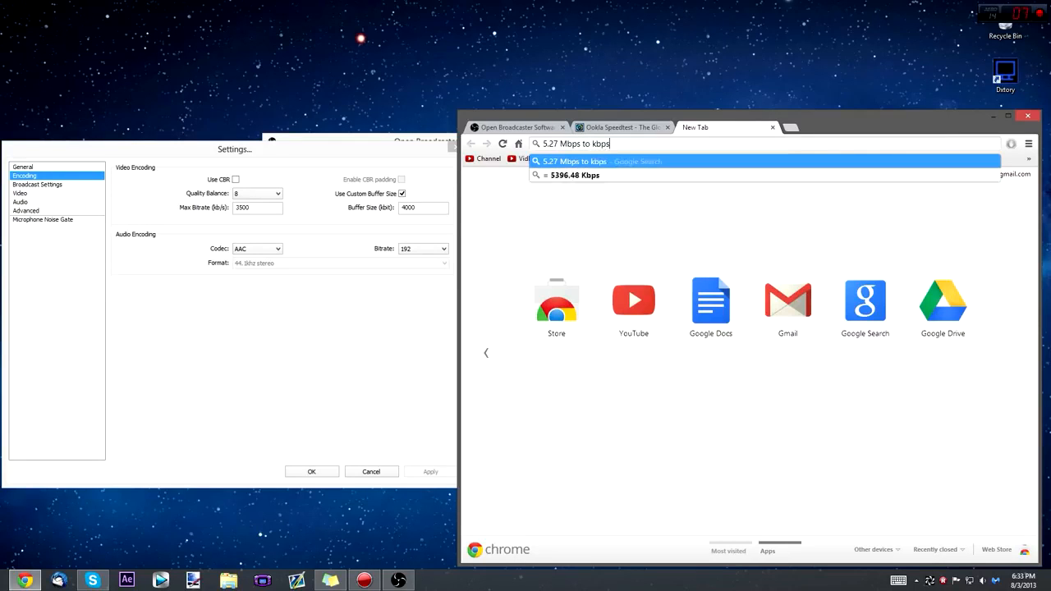
key("Return")
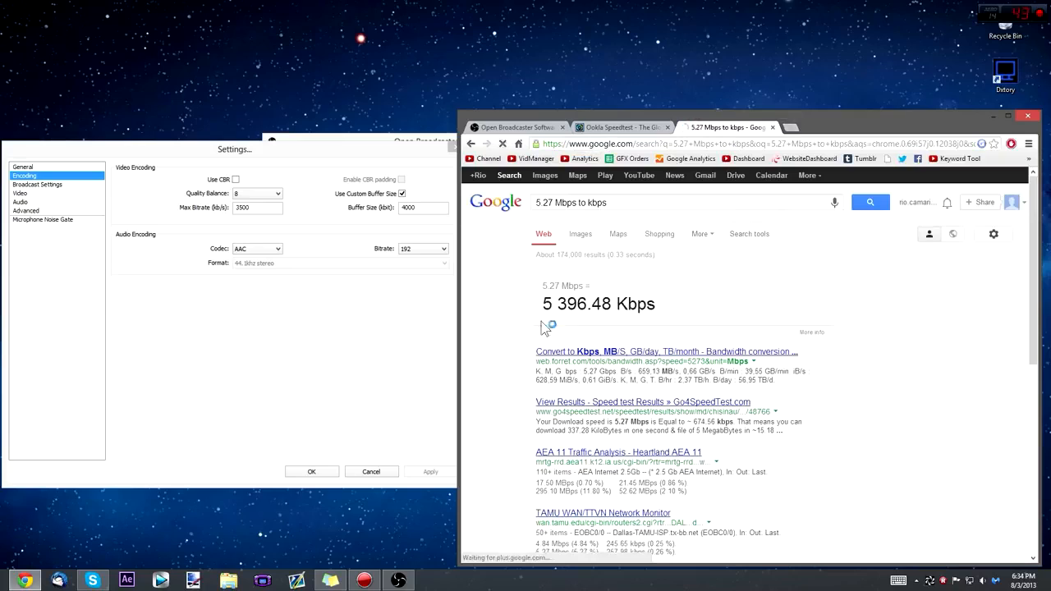
- Highlight the converted Kbps figure in the search results and compare it with the upload speed on the speed test page
left_click_drag(543, 304, 610, 304)
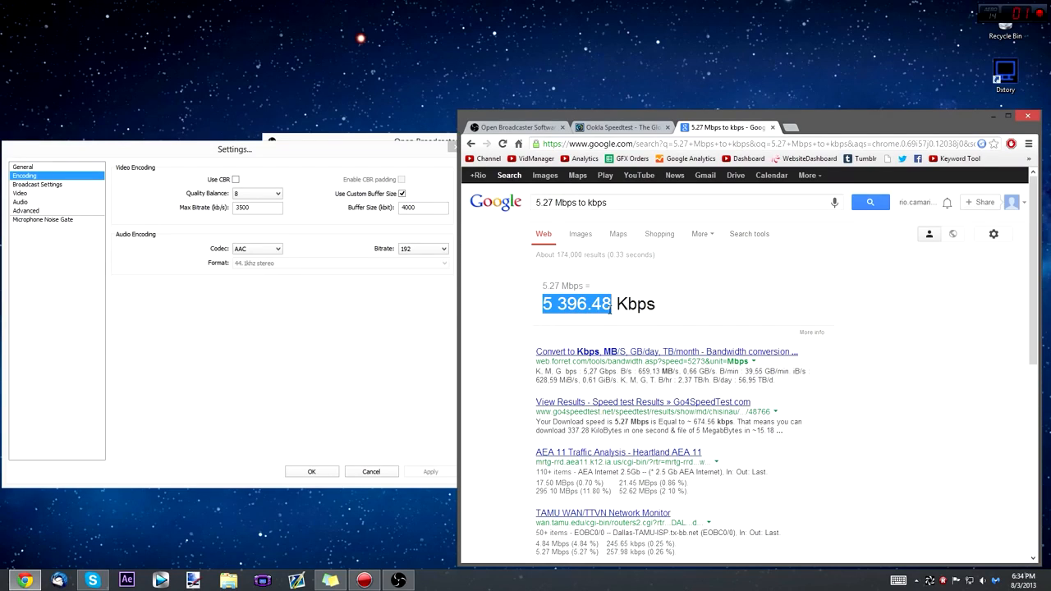
left_click(642, 127)
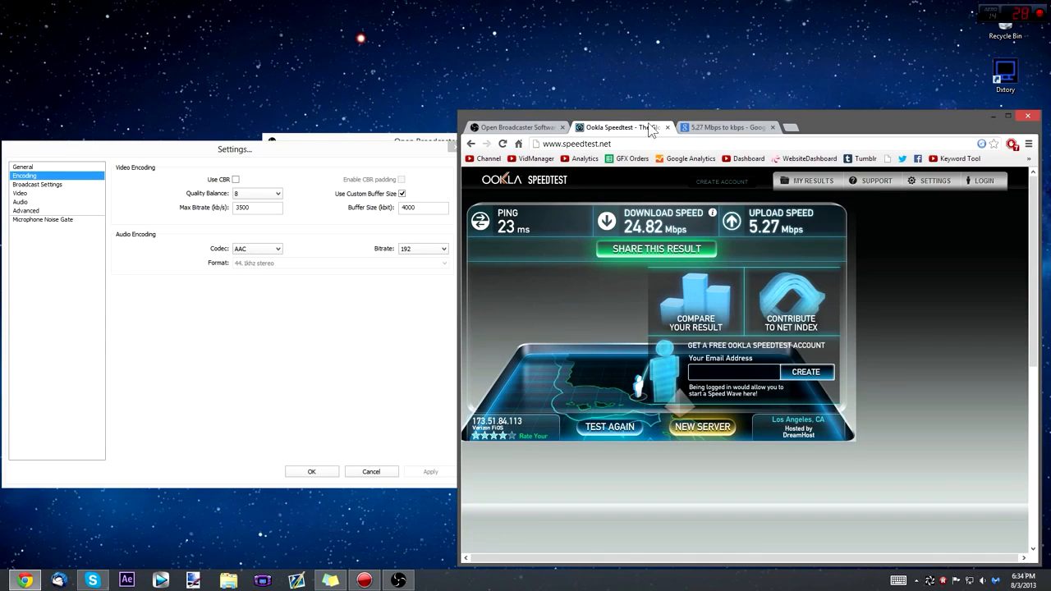
left_click(733, 128)
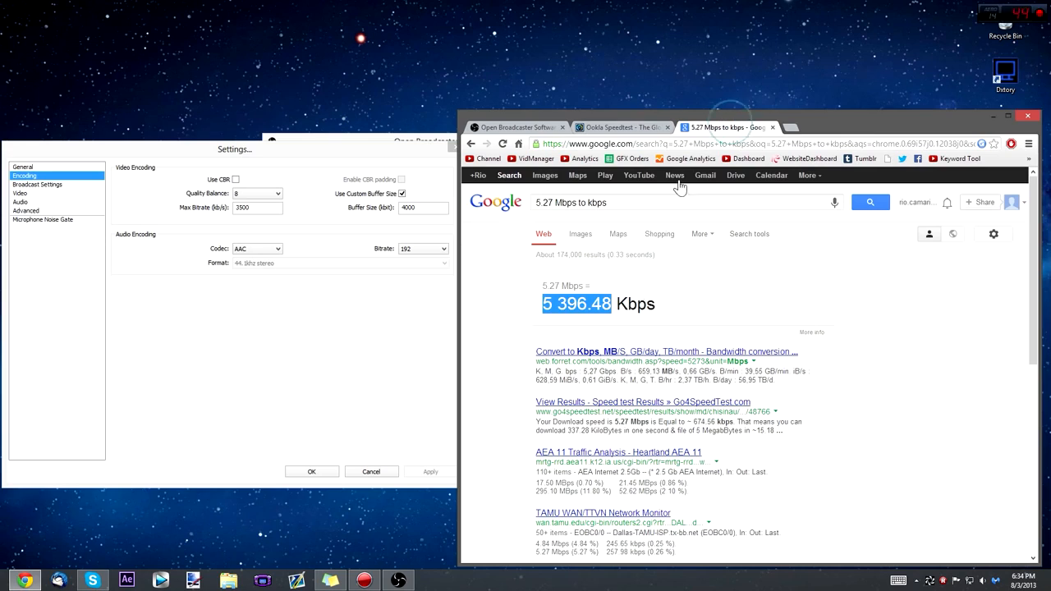
left_click(545, 306)
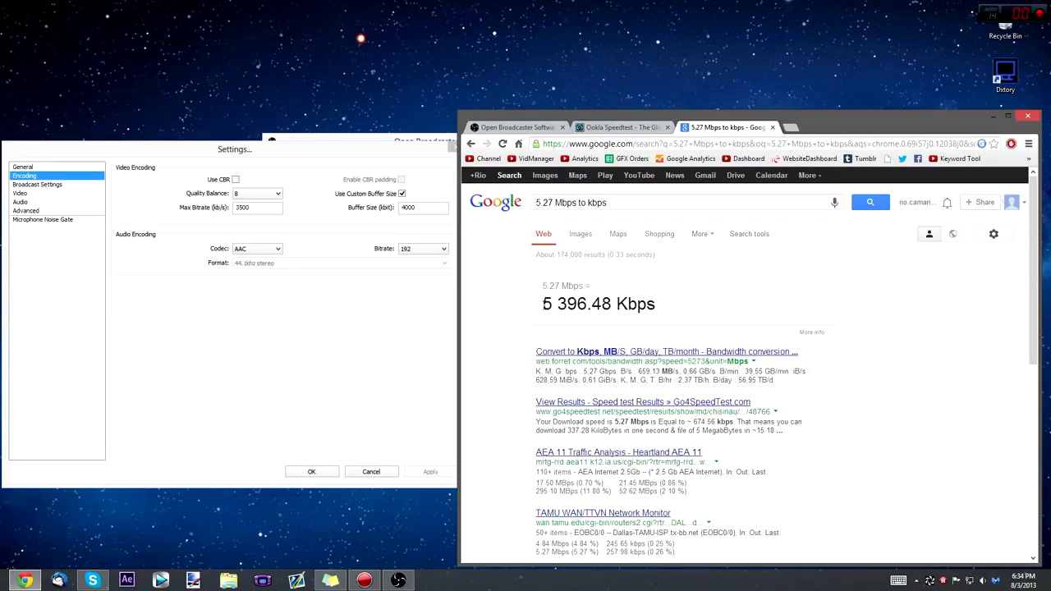
left_click_drag(540, 304, 613, 302)
left_click(624, 127)
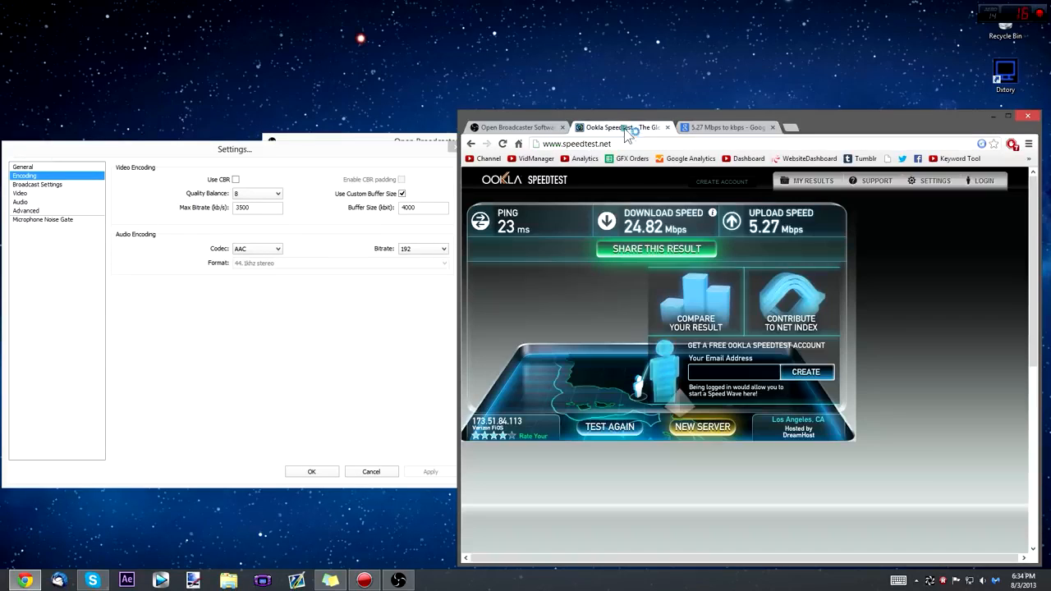
- Return to the Stream Settings Estimator and enter 5000 kbps as the upload speed
left_click(526, 128)
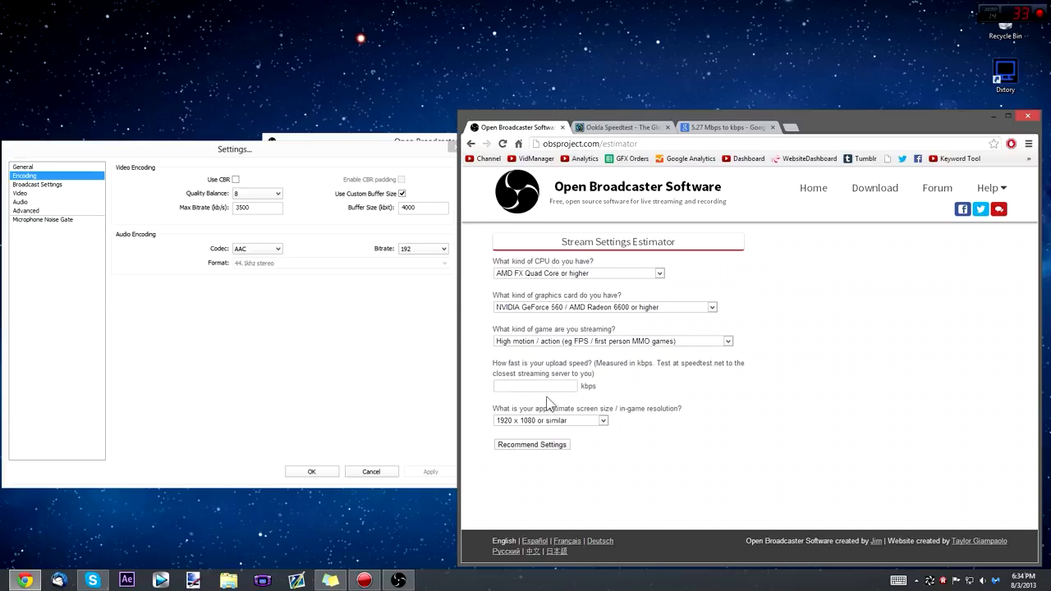
left_click(539, 386)
left_click(496, 385)
left_click_drag(523, 385, 493, 388)
left_click(530, 380)
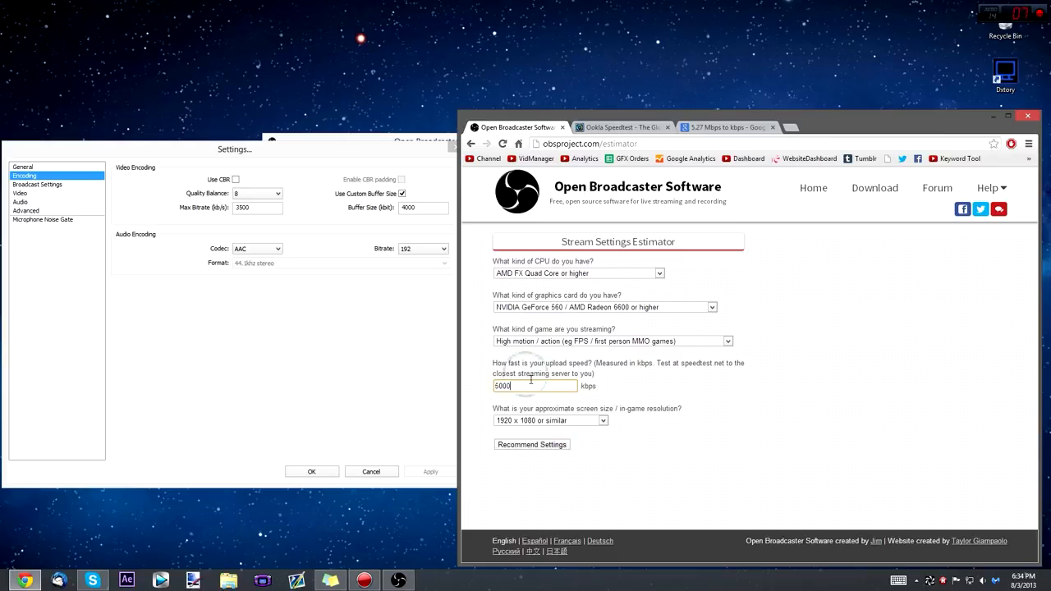
- Review the estimator's resolution options, check the main display's resolution in the Windows Screen Resolution settings, and close them without changes
left_click(556, 423)
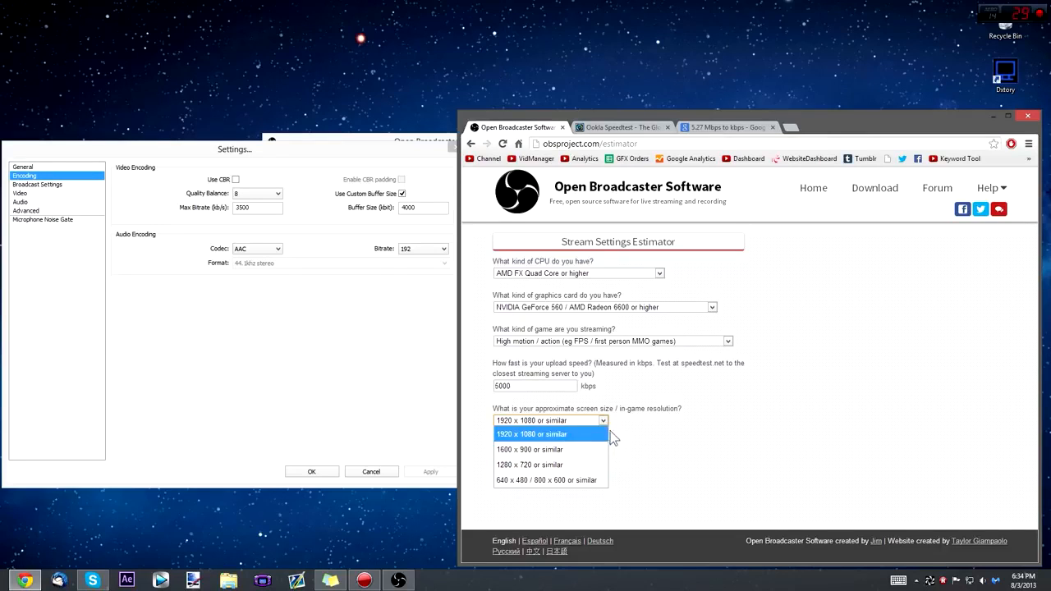
left_click(622, 451)
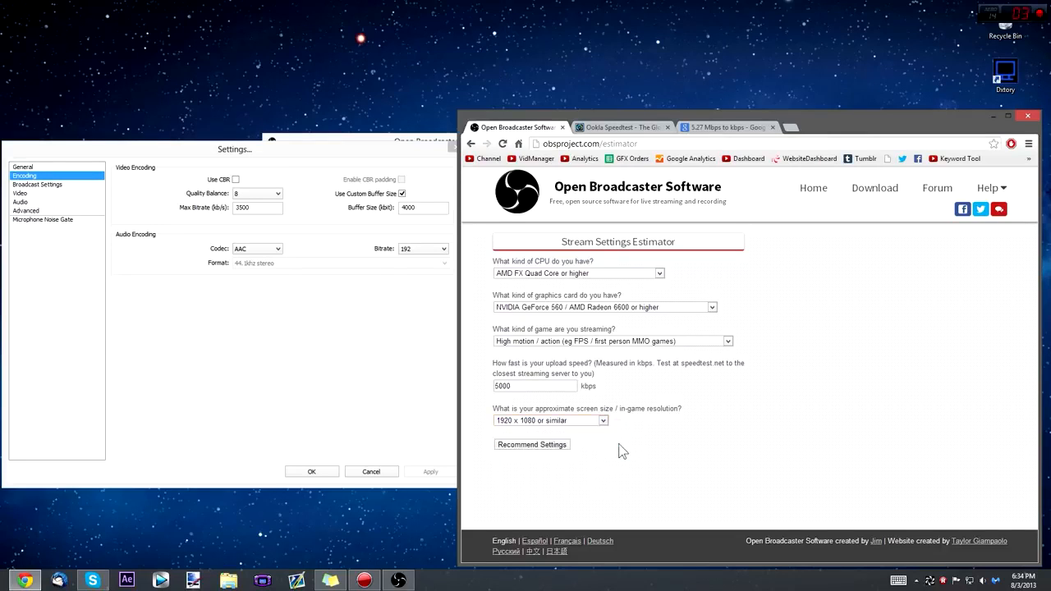
right_click(403, 123)
right_click(370, 85)
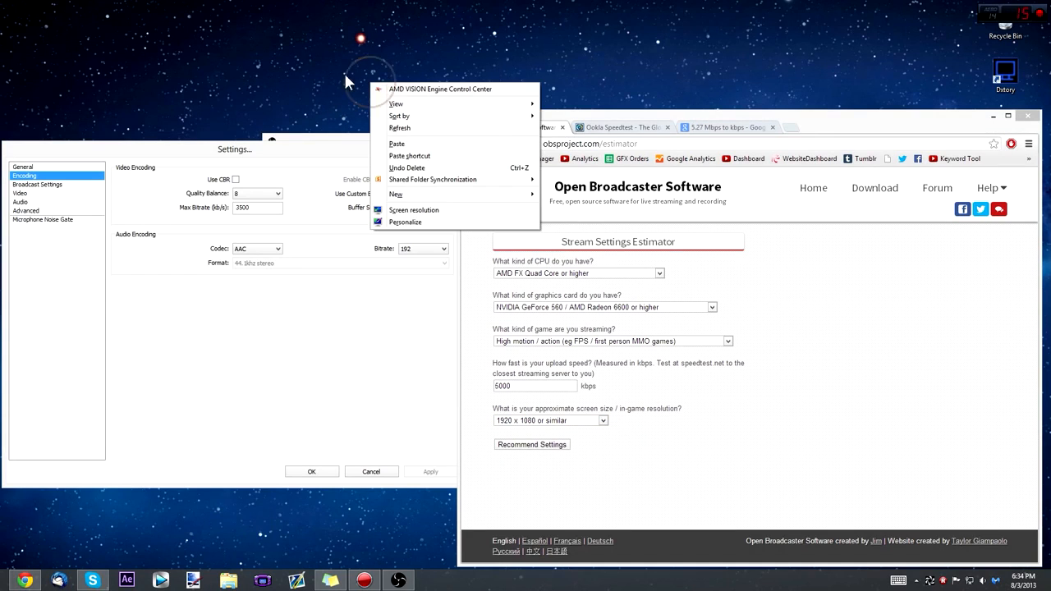
right_click(359, 25)
right_click(331, 102)
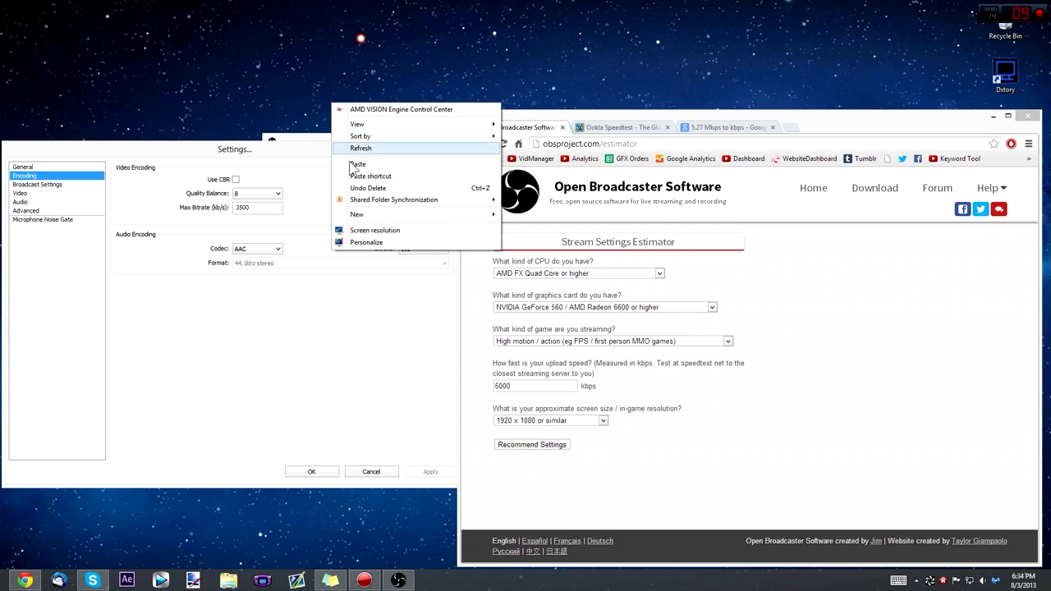
left_click(371, 230)
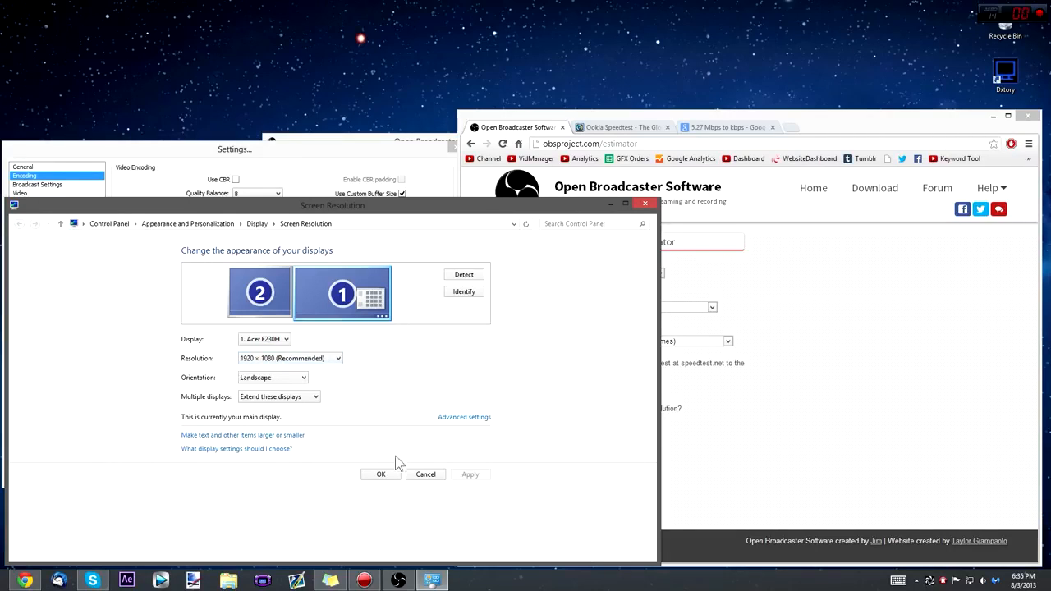
left_click(424, 476)
- Choose 1920 x 1080 or similar as the estimator's screen size and generate the recommended settings
left_click(520, 422)
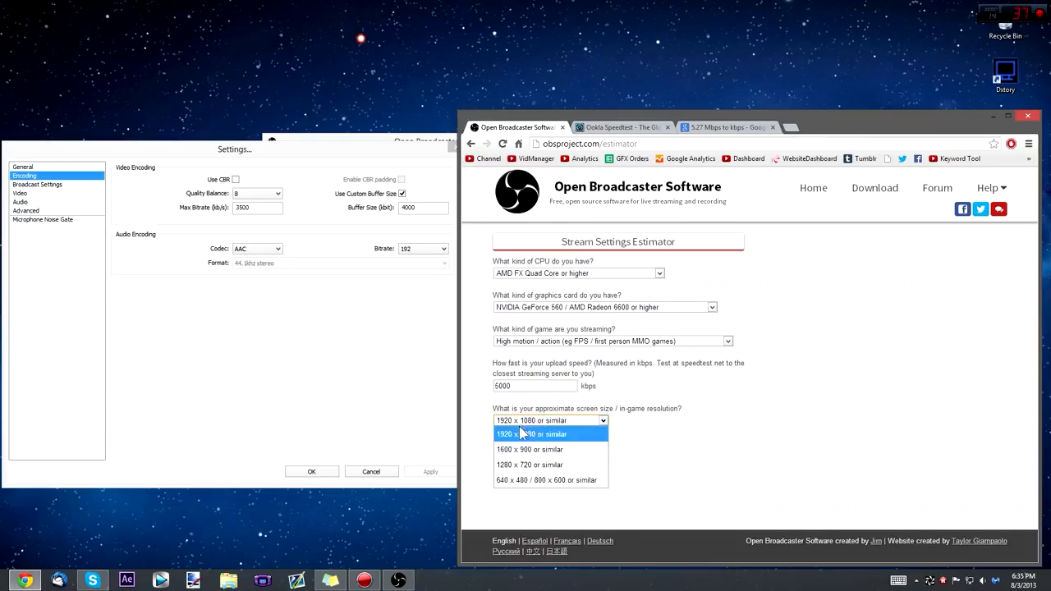
left_click(522, 434)
left_click(537, 420)
left_click(702, 414)
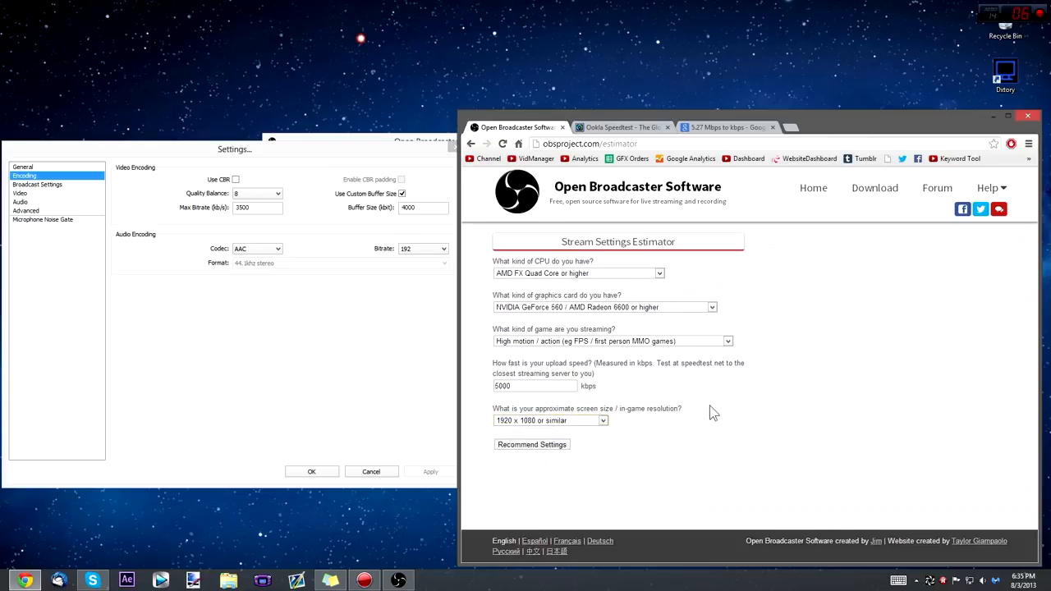
left_click(542, 444)
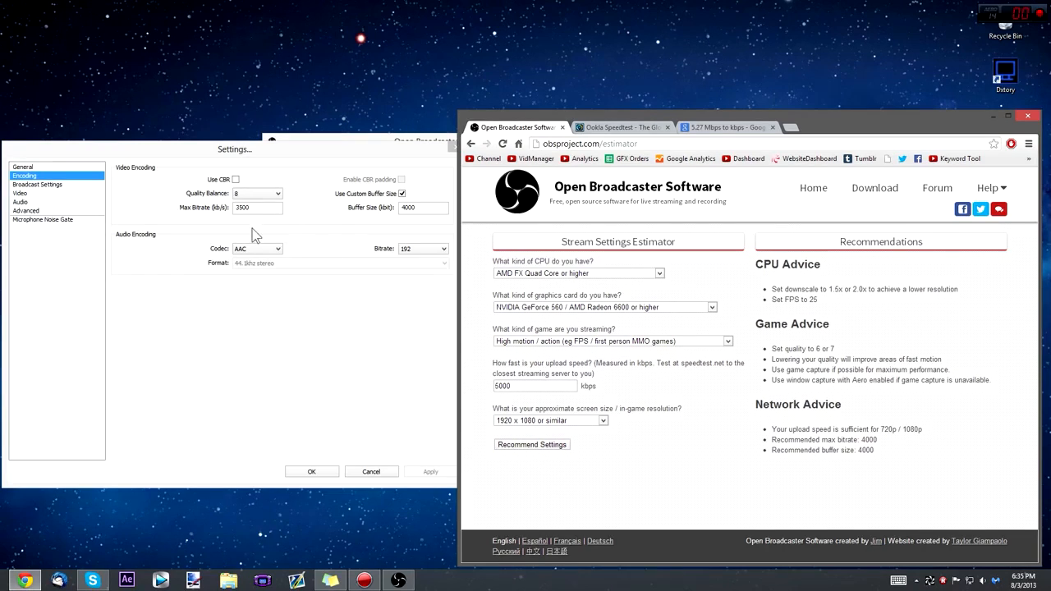
- Switch to the Open Broadcaster Software settings and set the video encoding's max bitrate to the recommended 4000 kb/s
left_click(346, 137)
mouse_move(262, 210)
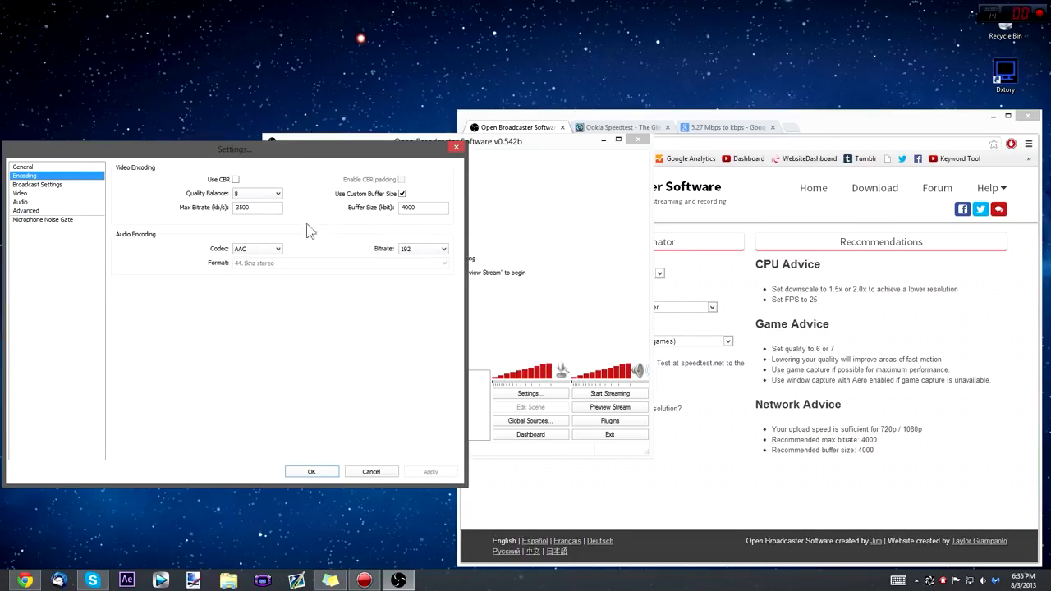
double_click(260, 209)
left_click_drag(775, 439, 884, 439)
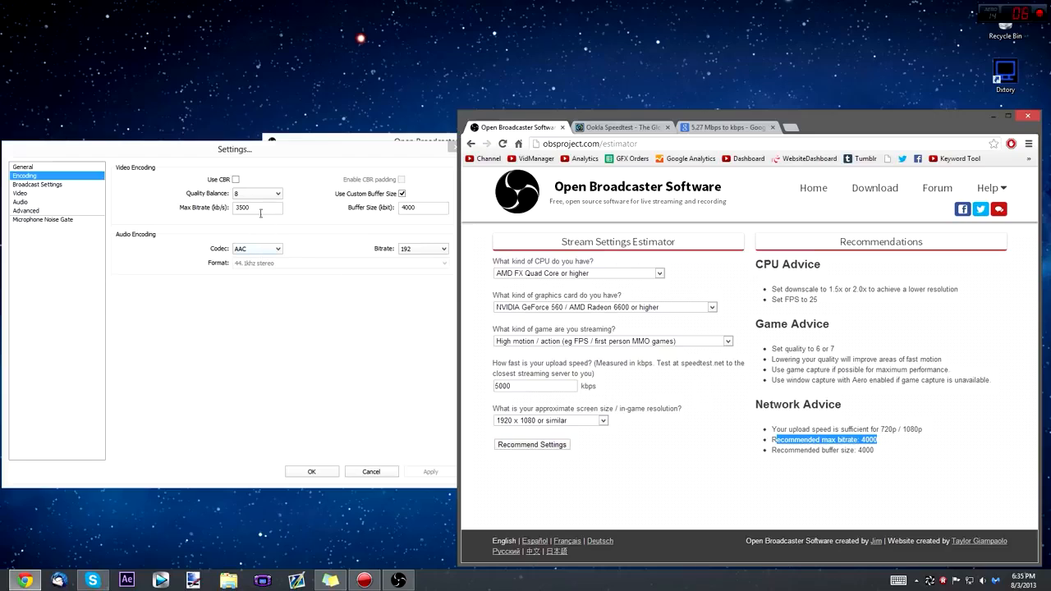
double_click(260, 210)
type("4000")
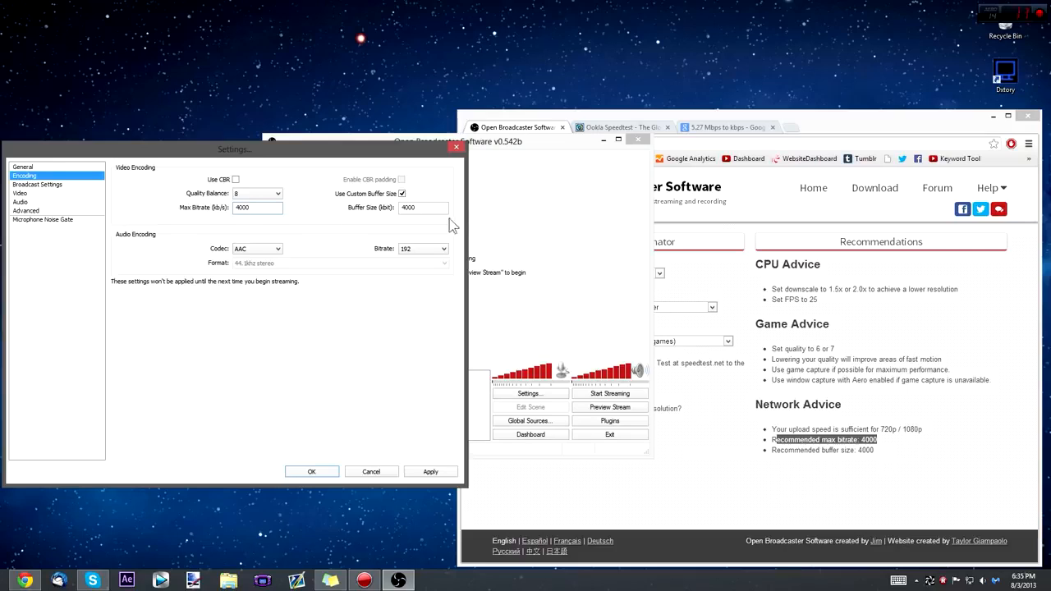
- Enter 4000 kbit as the custom buffer size in the encoding settings and return to the estimator's recommendations
left_click_drag(443, 207, 372, 208)
type("4")
left_click(840, 345)
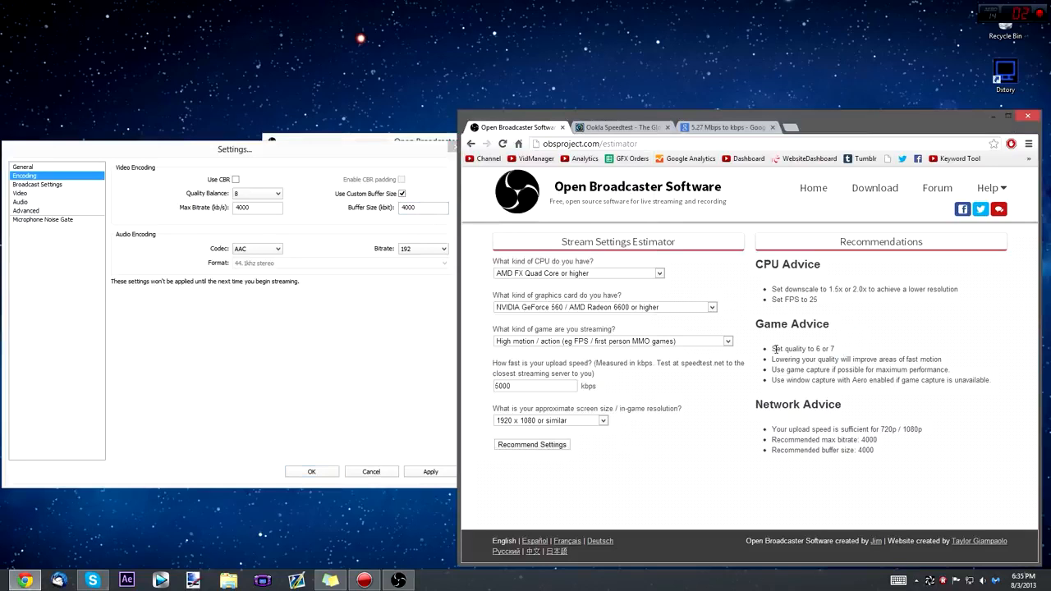
- Highlight the estimator's quality recommendation and select 8 as the Quality Balance in the video encoding settings
left_click_drag(775, 349, 841, 348)
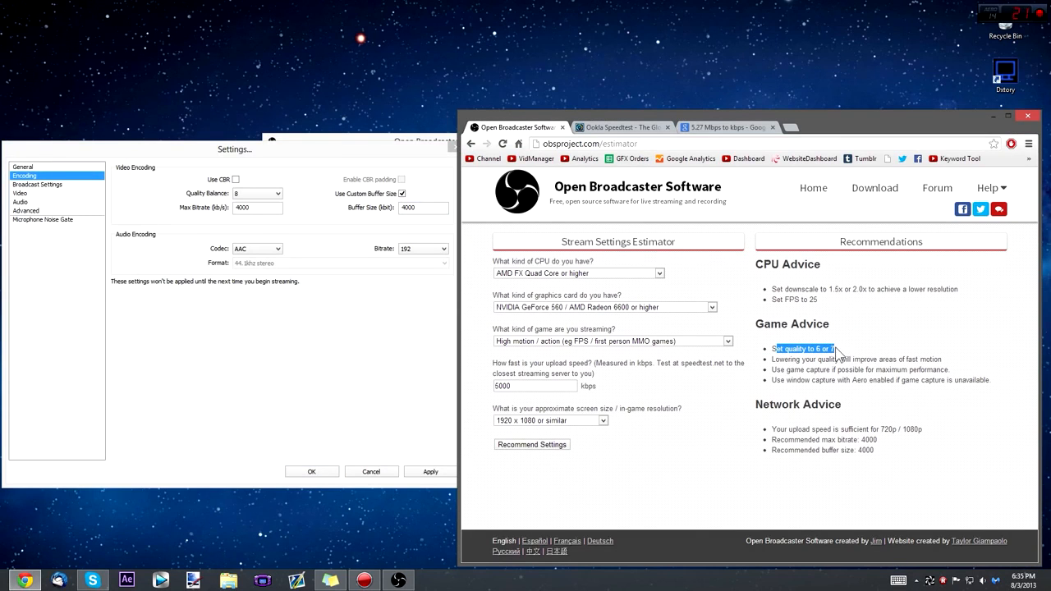
left_click(231, 310)
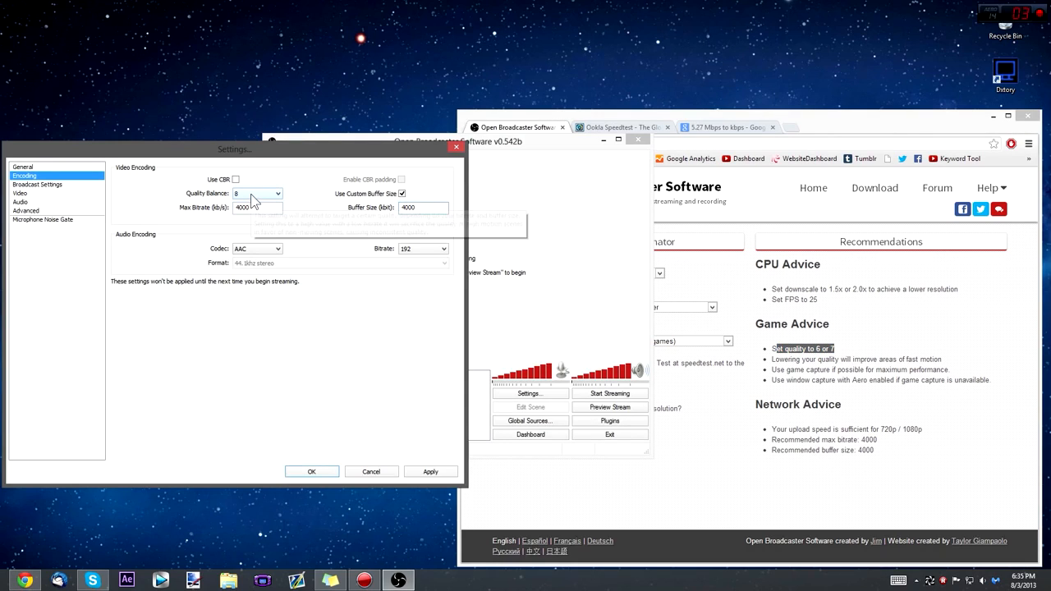
left_click(254, 194)
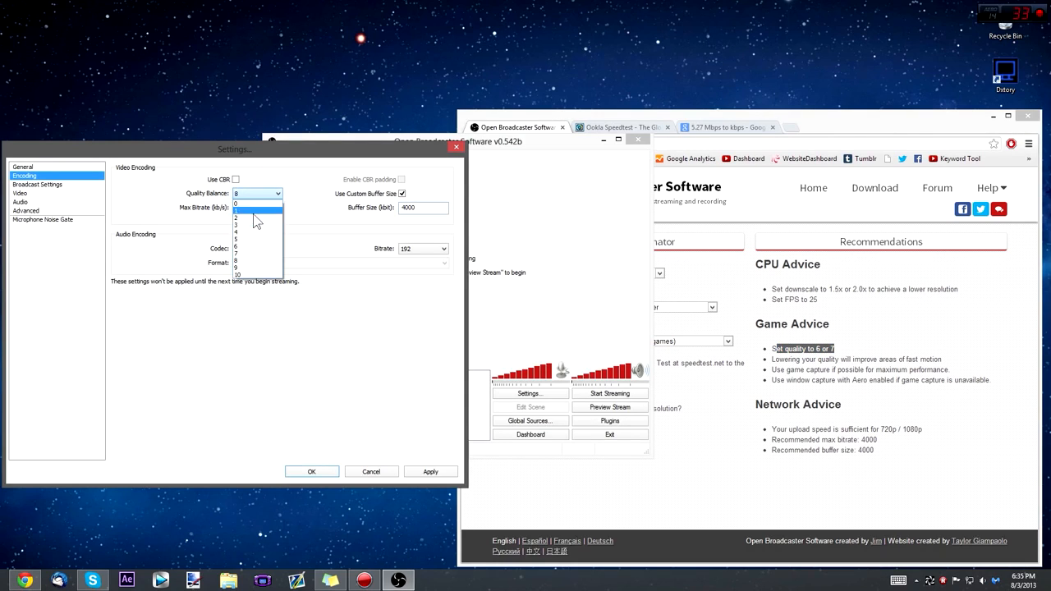
left_click(247, 261)
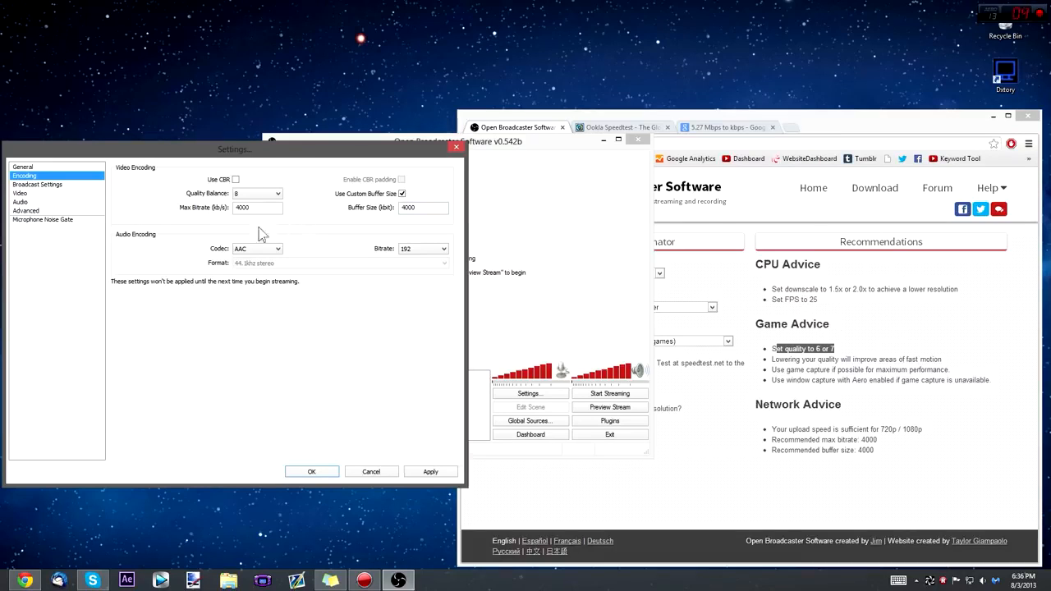
- Review the audio encoding codec and bitrate options, keeping AAC and a bitrate of 192
left_click(244, 249)
left_click(338, 353)
left_click(439, 249)
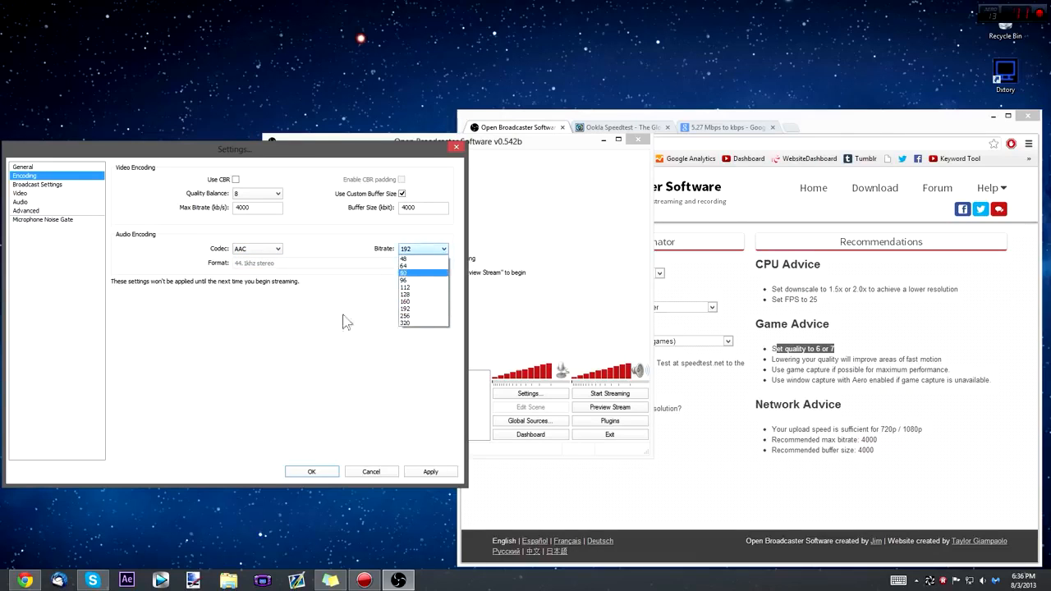
left_click(405, 308)
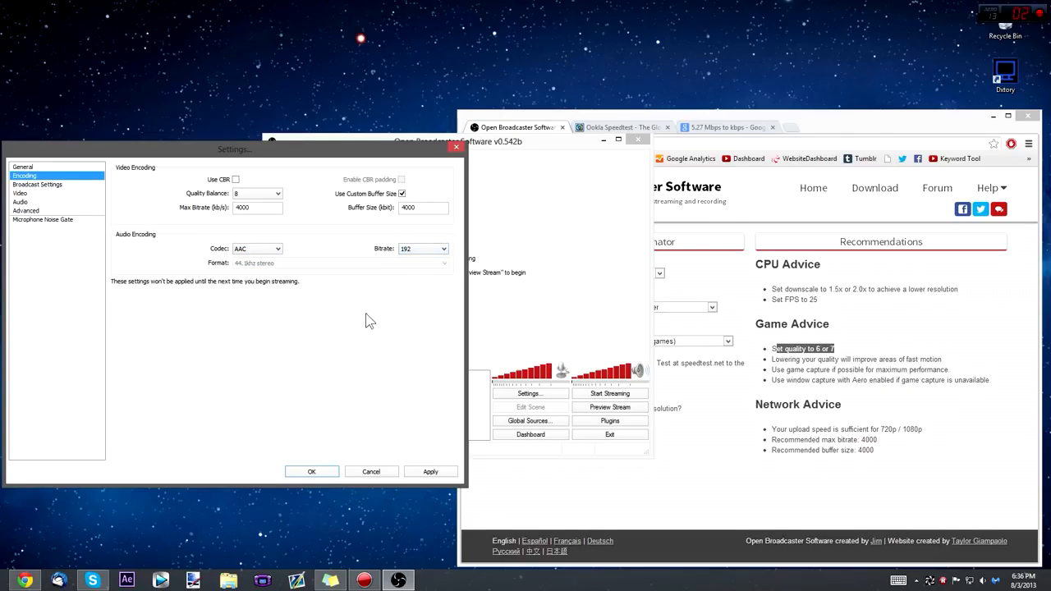
left_click(443, 247)
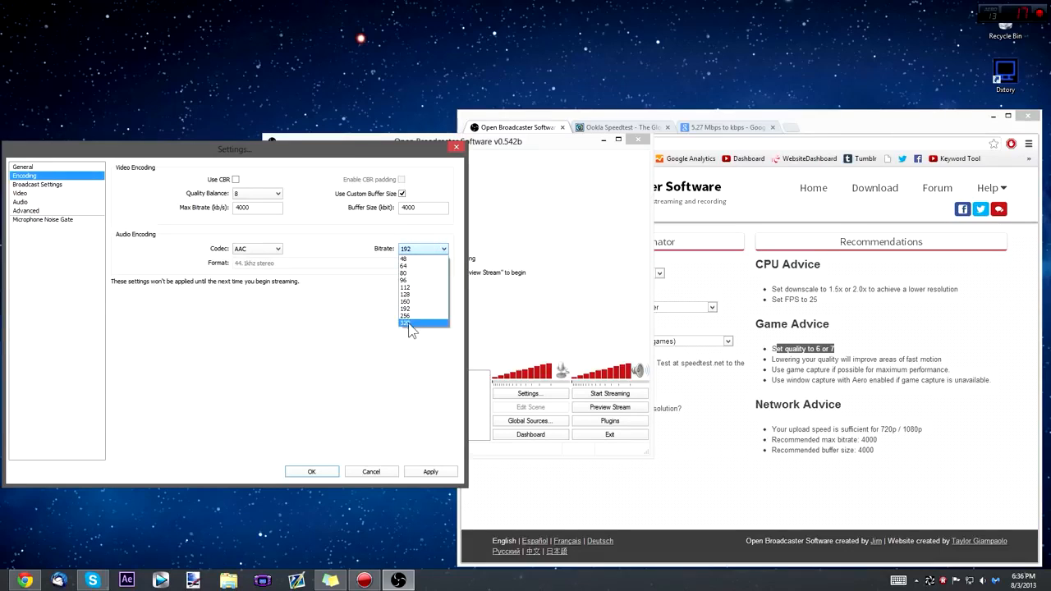
left_click(311, 329)
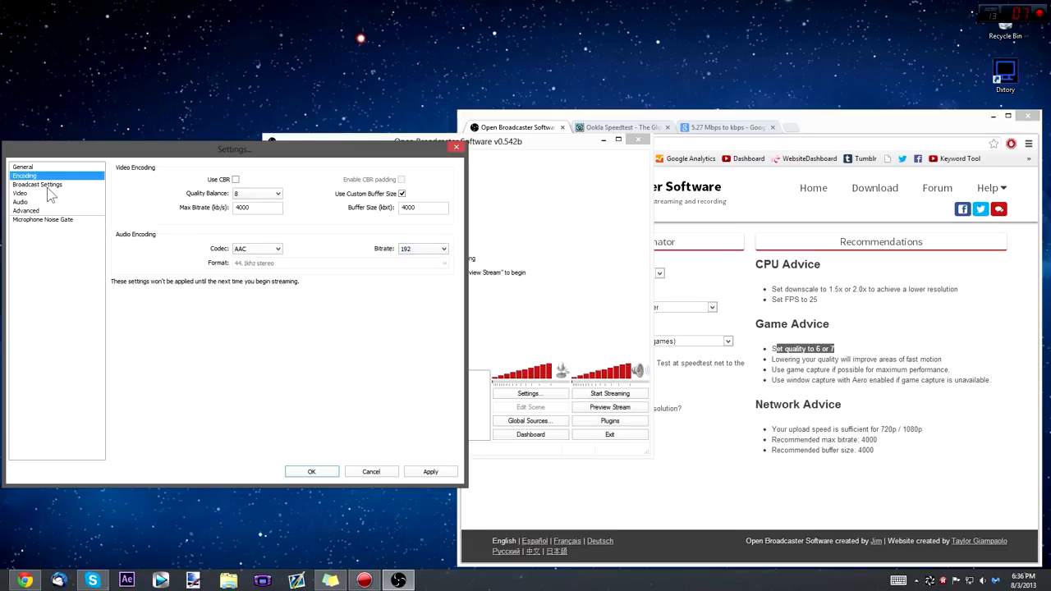
- Go to the Broadcast Settings, saving and applying the encoding changes
double_click(420, 206)
left_click(418, 206)
left_click(45, 185)
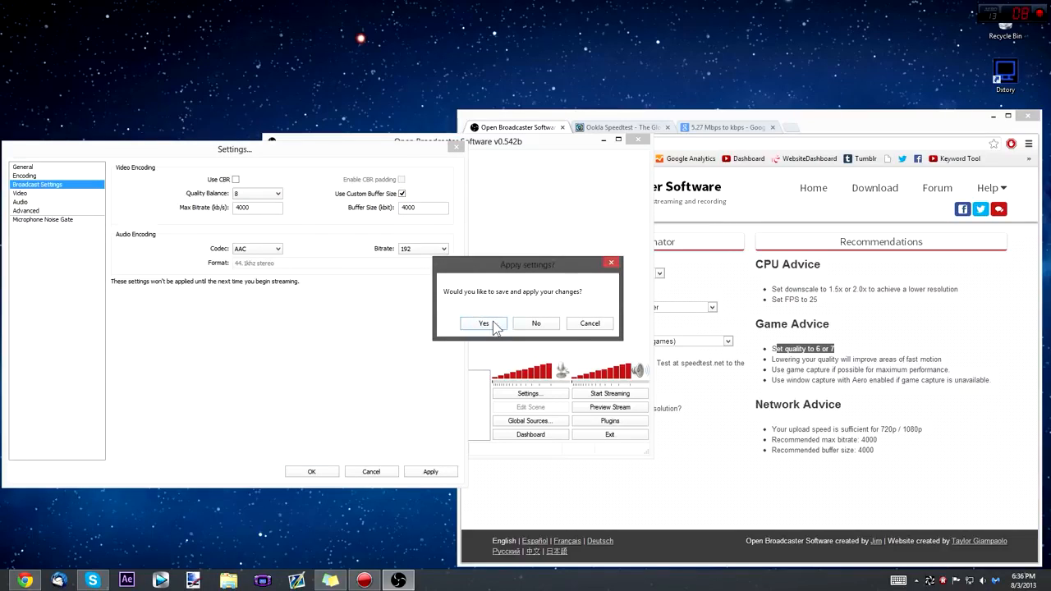
left_click(484, 323)
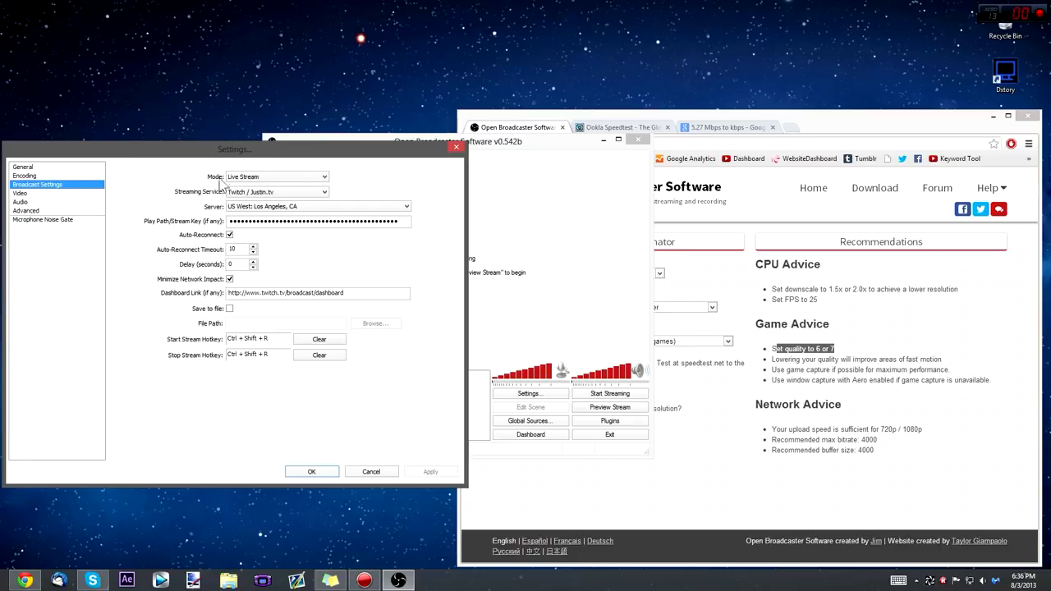
- Review the available streaming services, reselect Twitch / Justin.tv and go to the stream key field
left_click(325, 196)
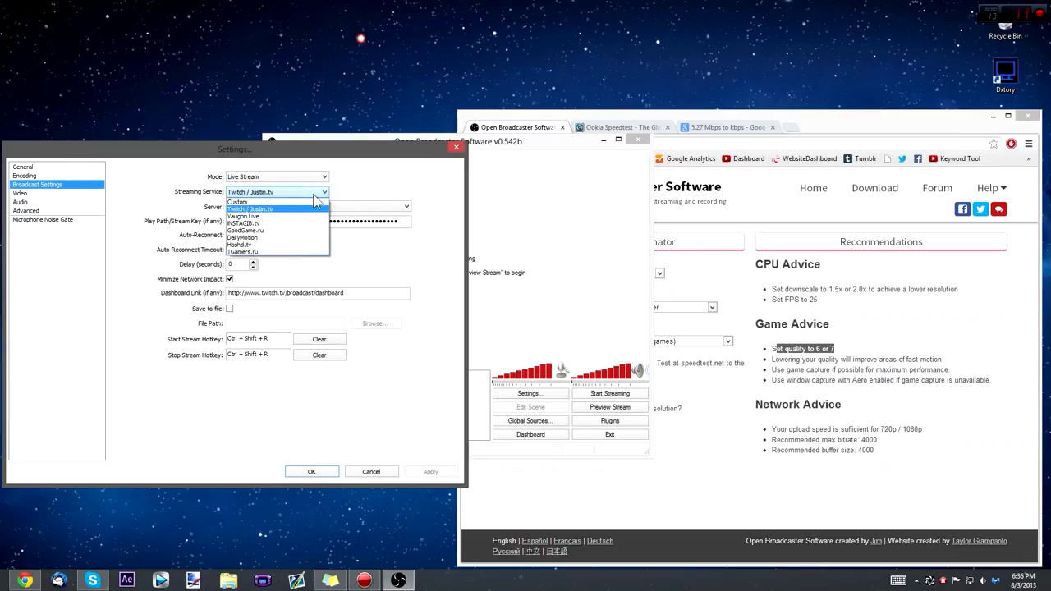
left_click(273, 210)
left_click(238, 218)
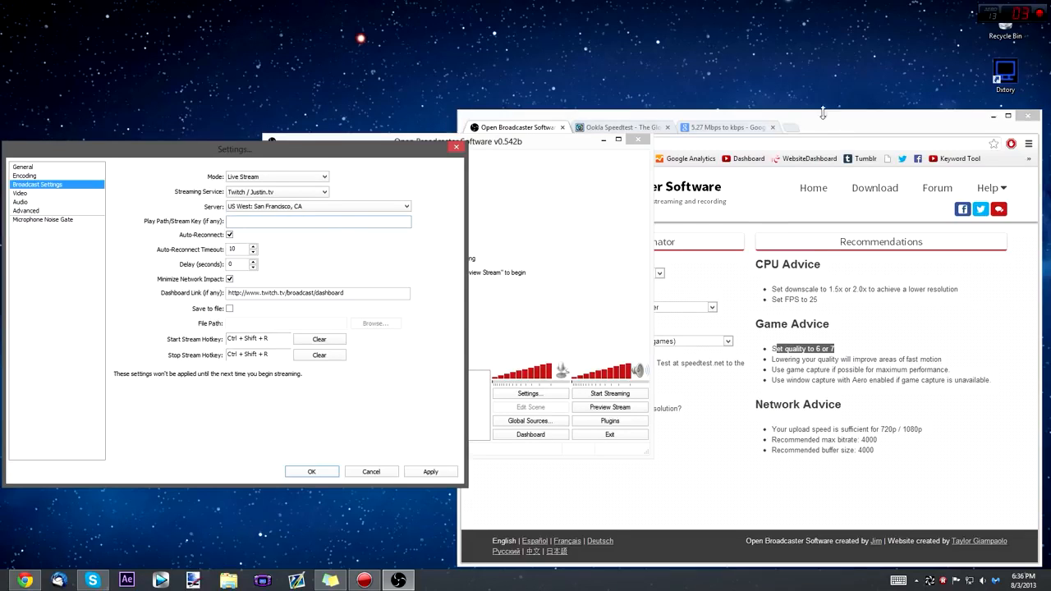
- Switch to the browser, load twitch.tv in a new tab and pause the featured stream
left_click(848, 129)
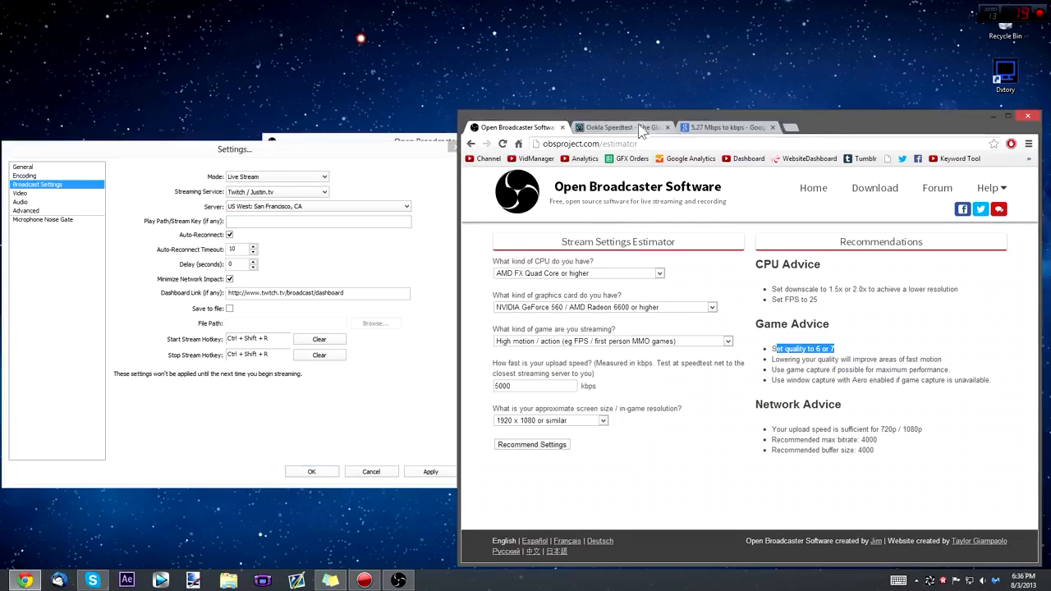
left_click(791, 128)
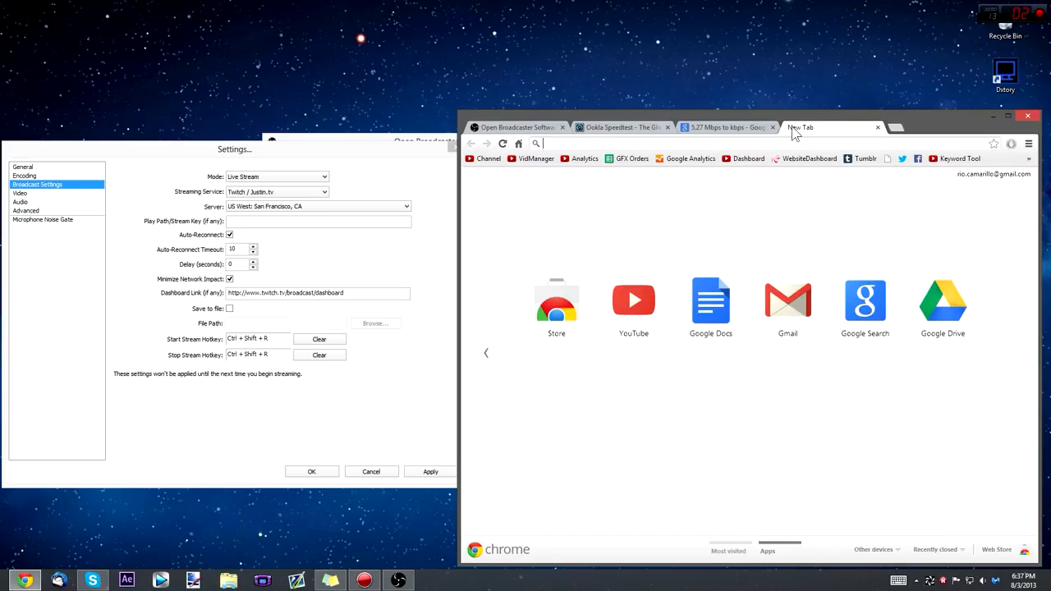
type("twitch.tv")
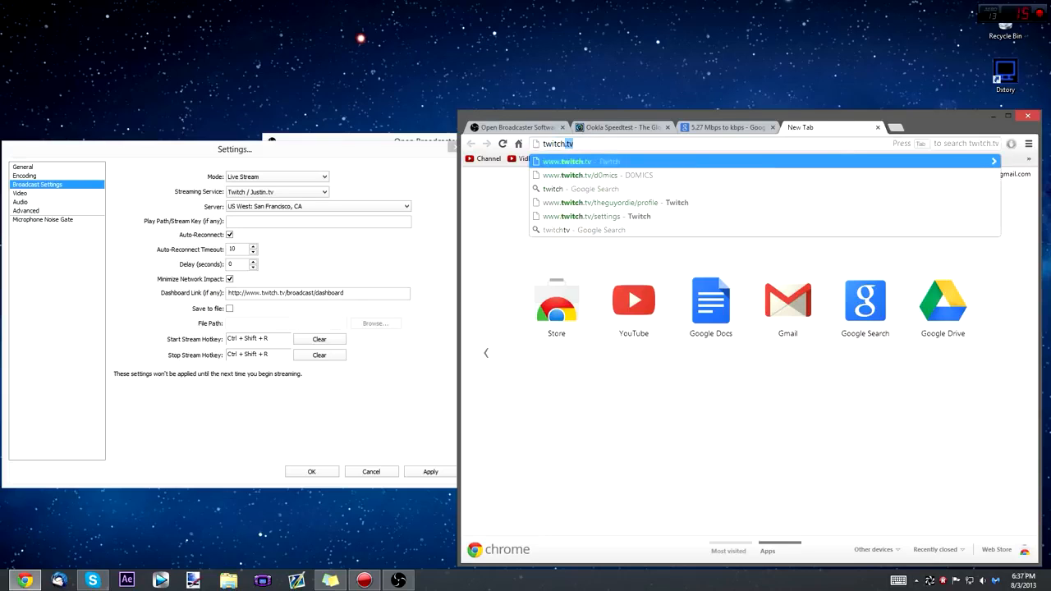
key("Return")
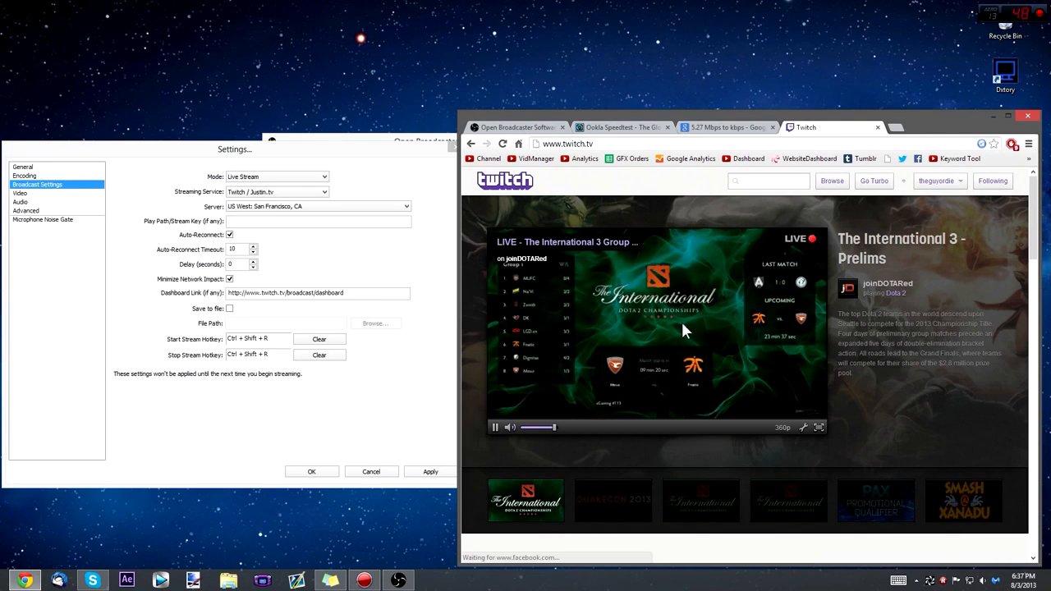
left_click(495, 427)
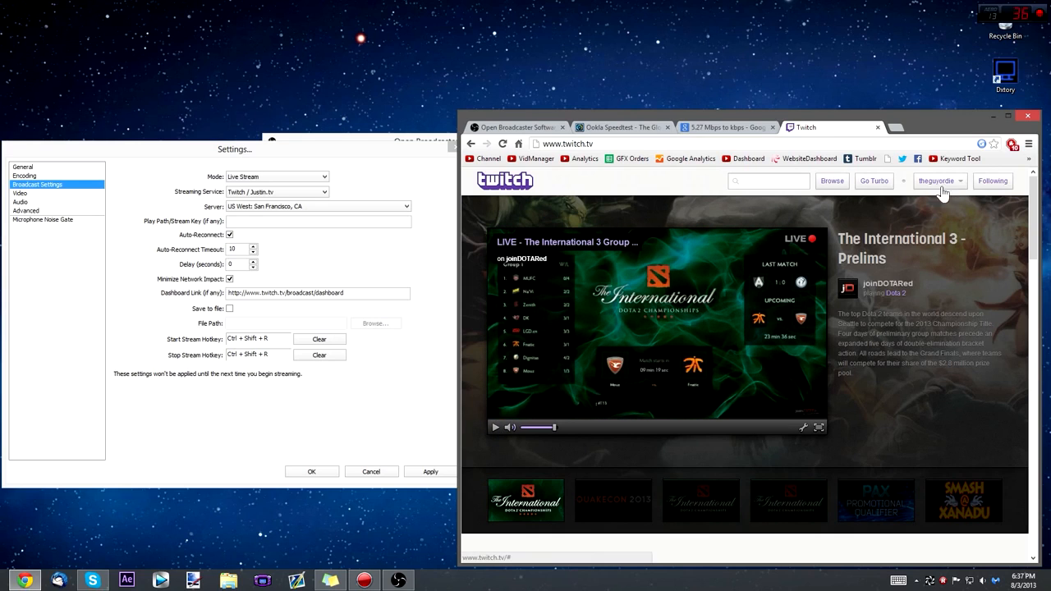
scroll(880, 232, "down", 3)
scroll(878, 222, "up", 3)
left_click(626, 143)
left_click(626, 142)
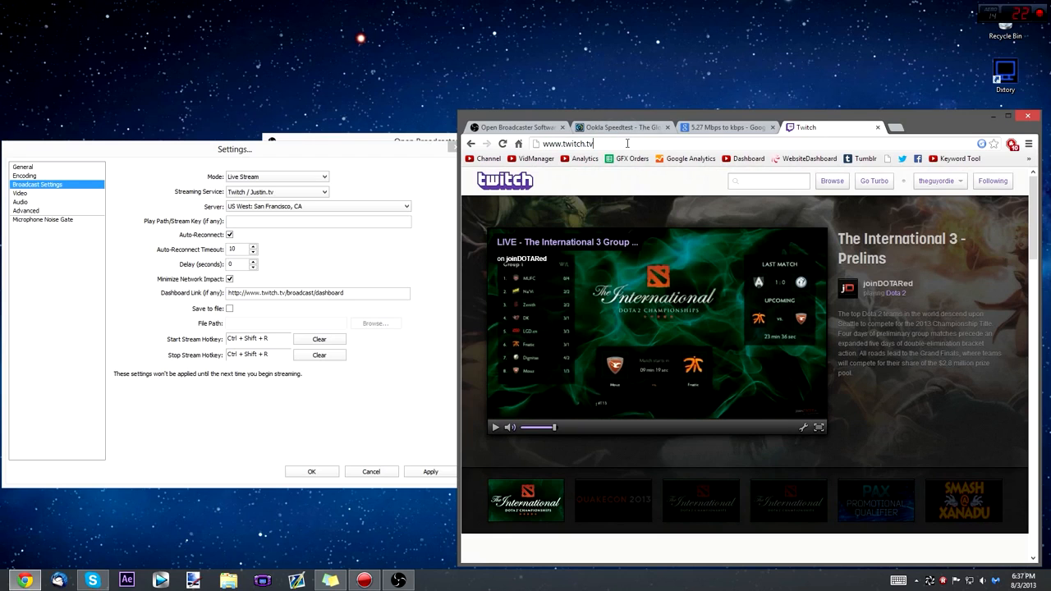
- Open the Twitch broadcaster dashboard and its Streaming Apps page, which offers the stream key
left_click(948, 181)
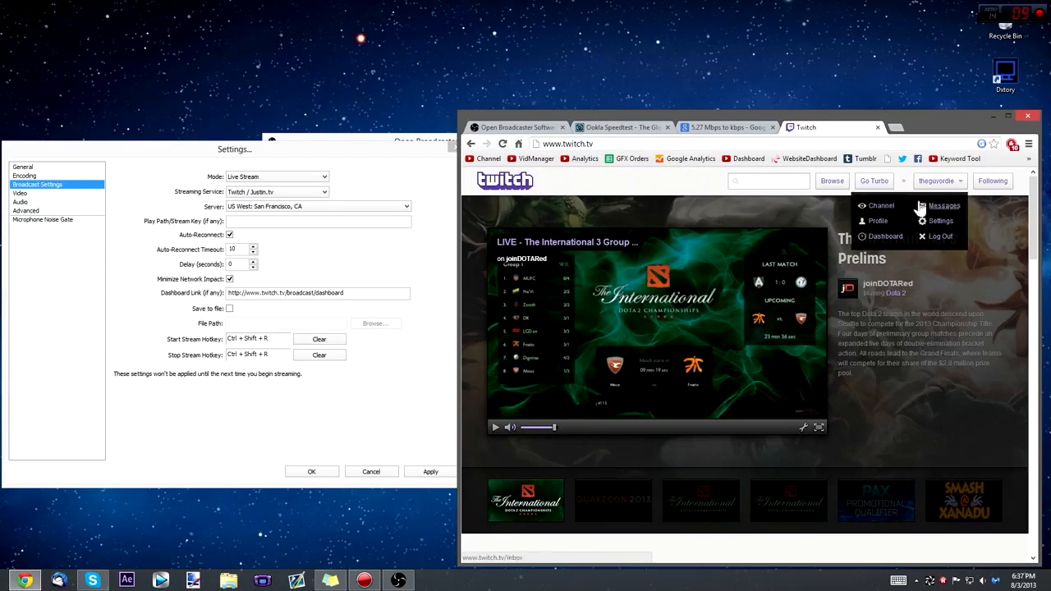
left_click(894, 237)
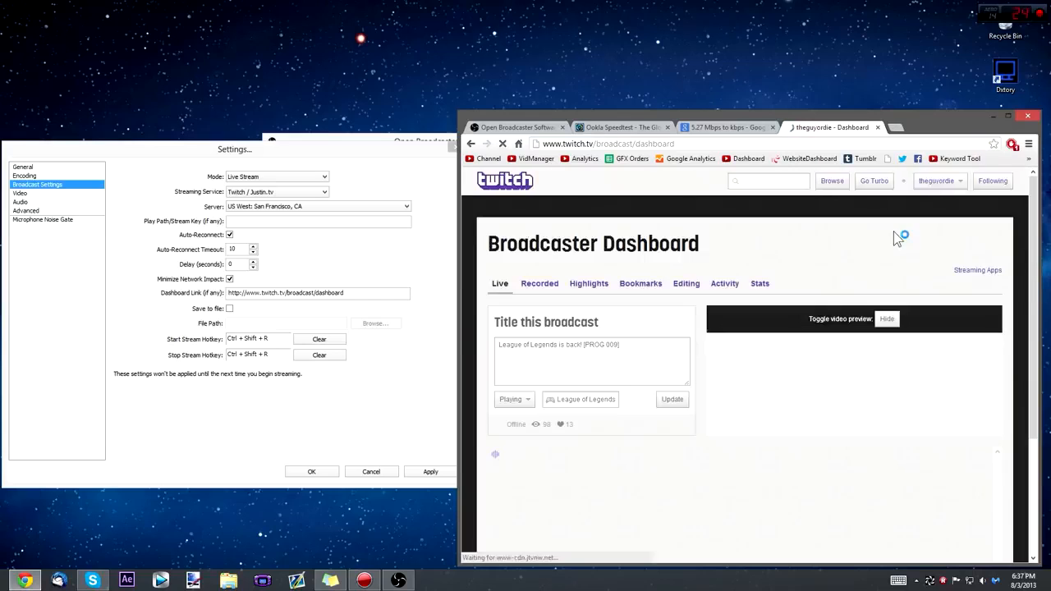
left_click(960, 274)
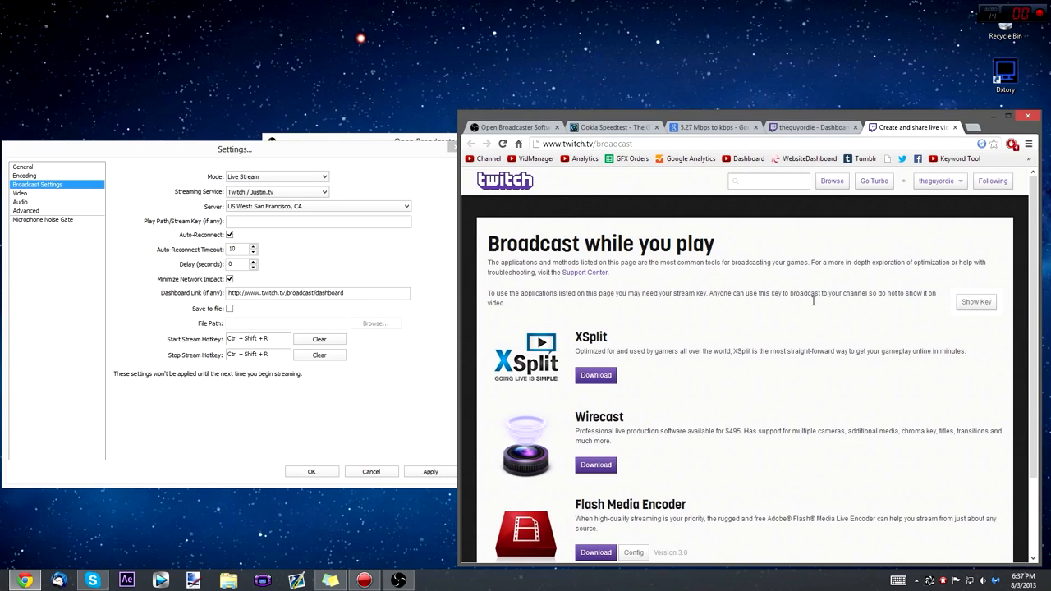
- Point out the stream key field in the broadcast settings, leave it empty and close both Twitch tabs
left_click(326, 226)
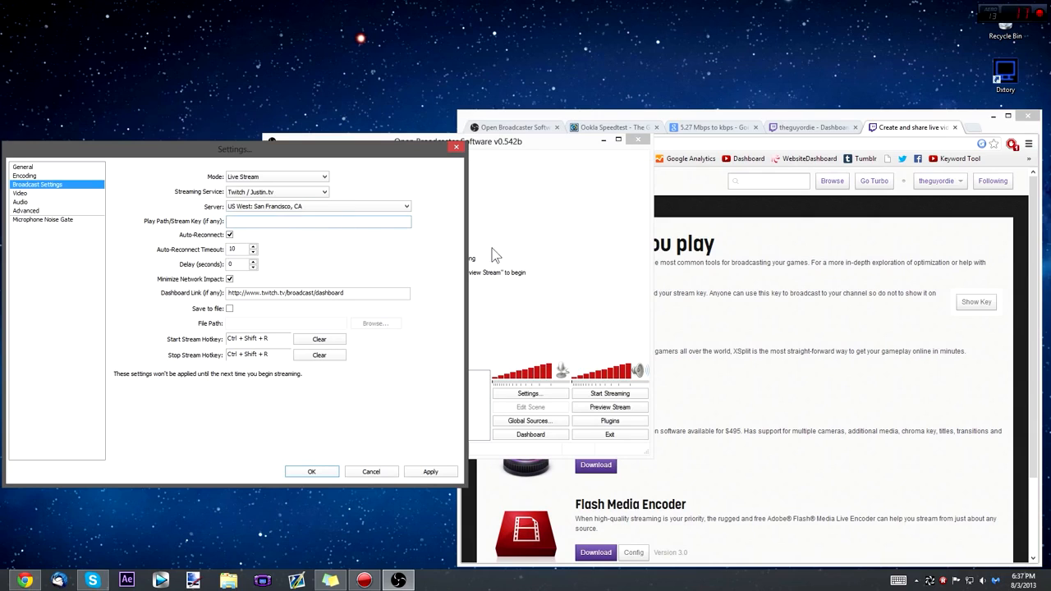
left_click(875, 261)
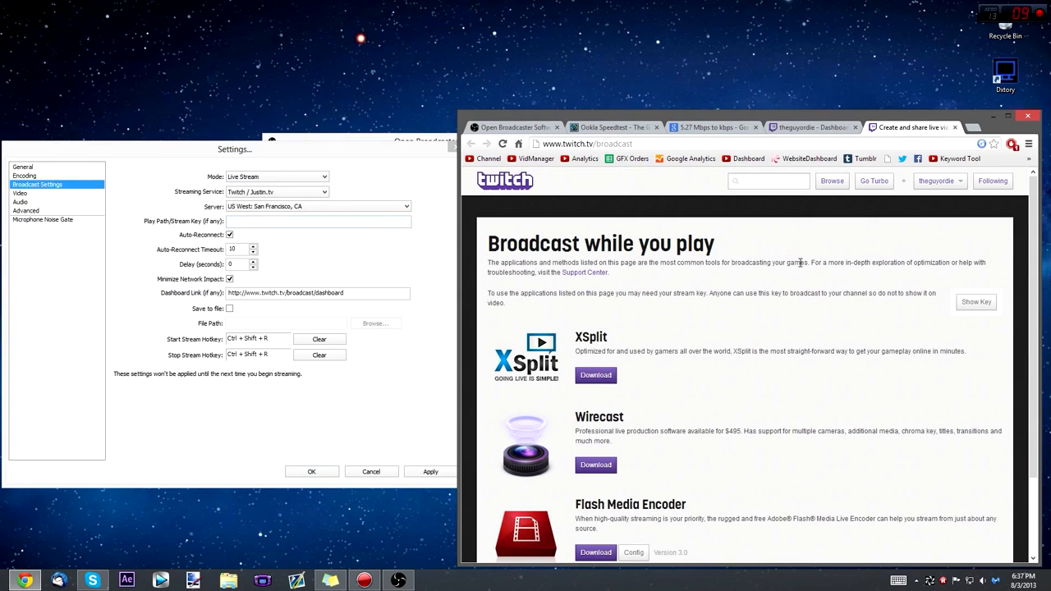
left_click(302, 218)
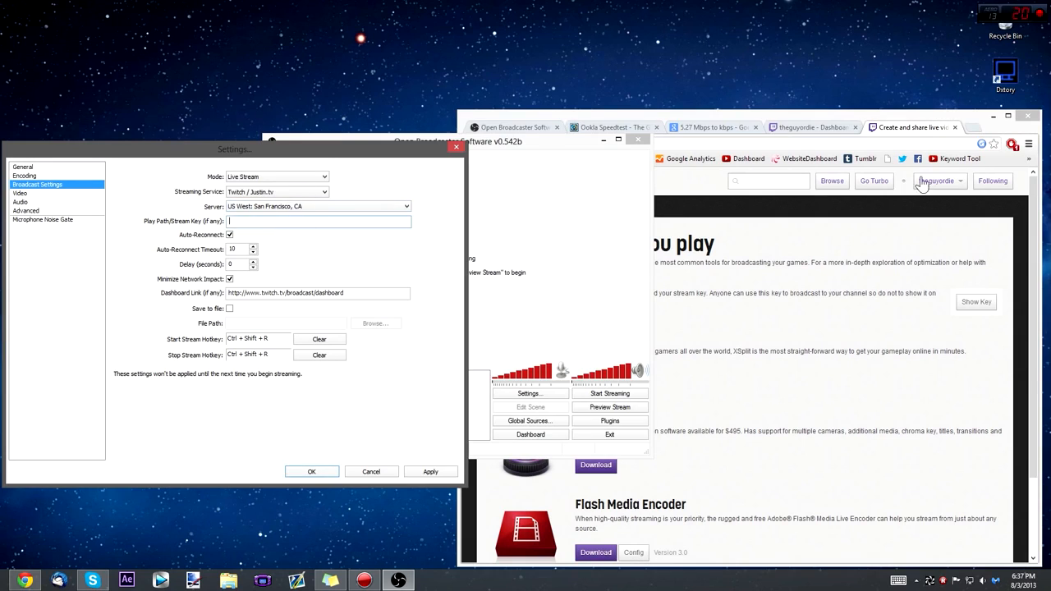
left_click(954, 128)
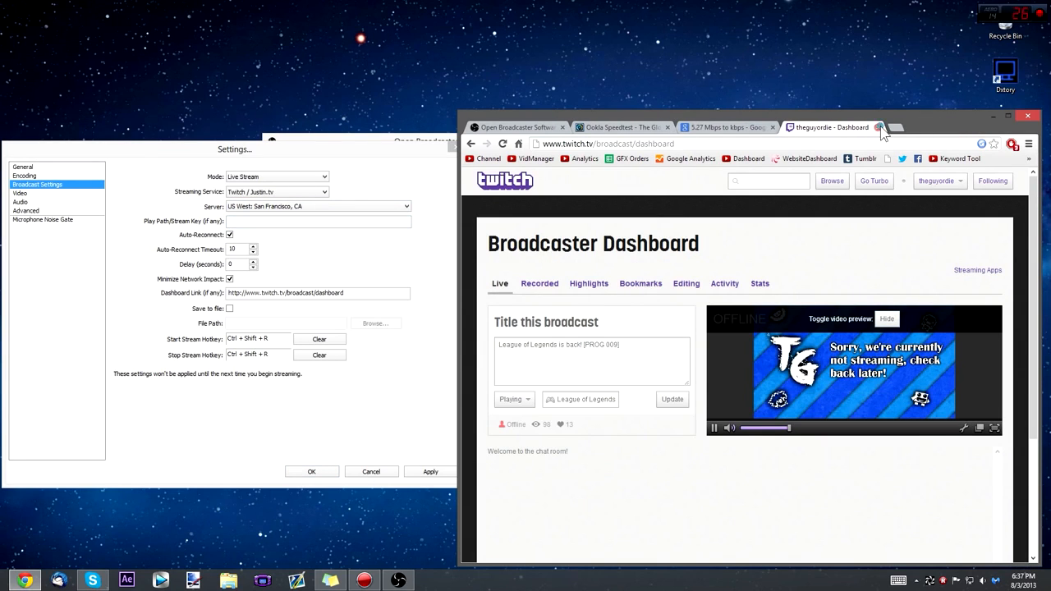
left_click(877, 128)
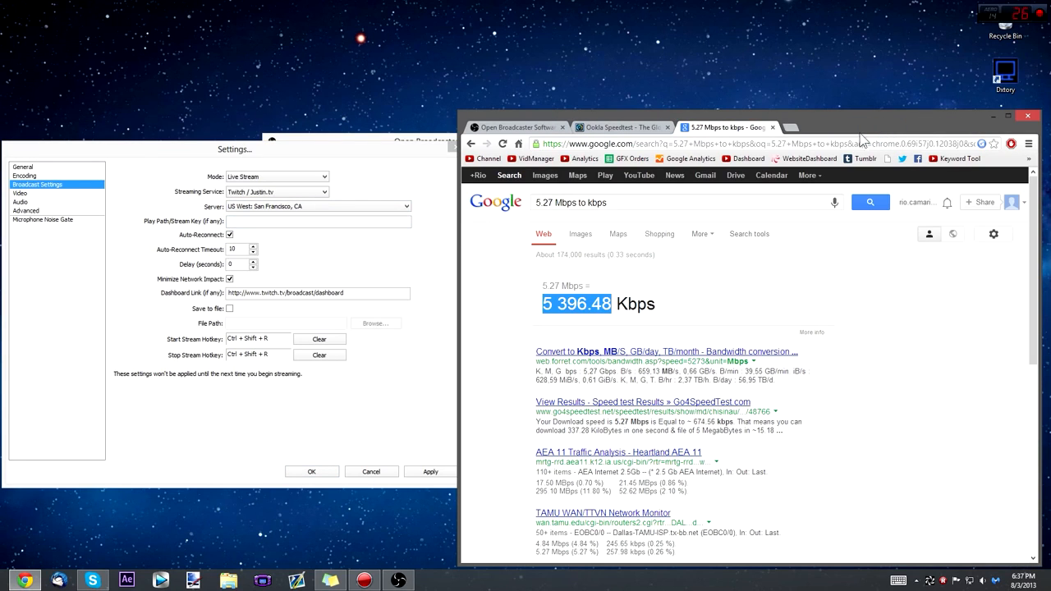
- Set the streaming service to Custom in the broadcast settings, then load youtube.com/videos in the browser
left_click(278, 196)
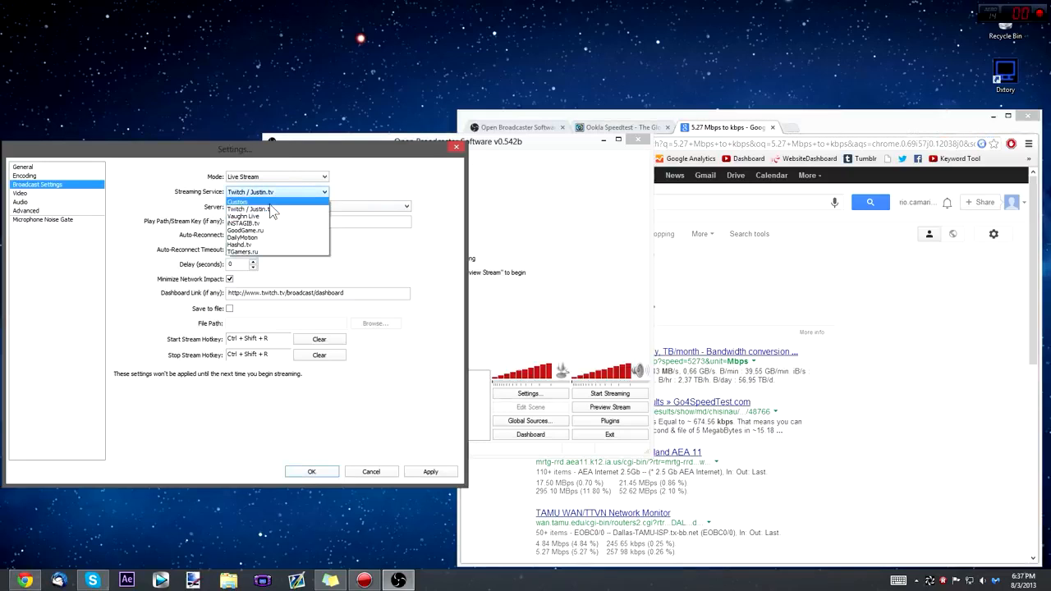
left_click(270, 202)
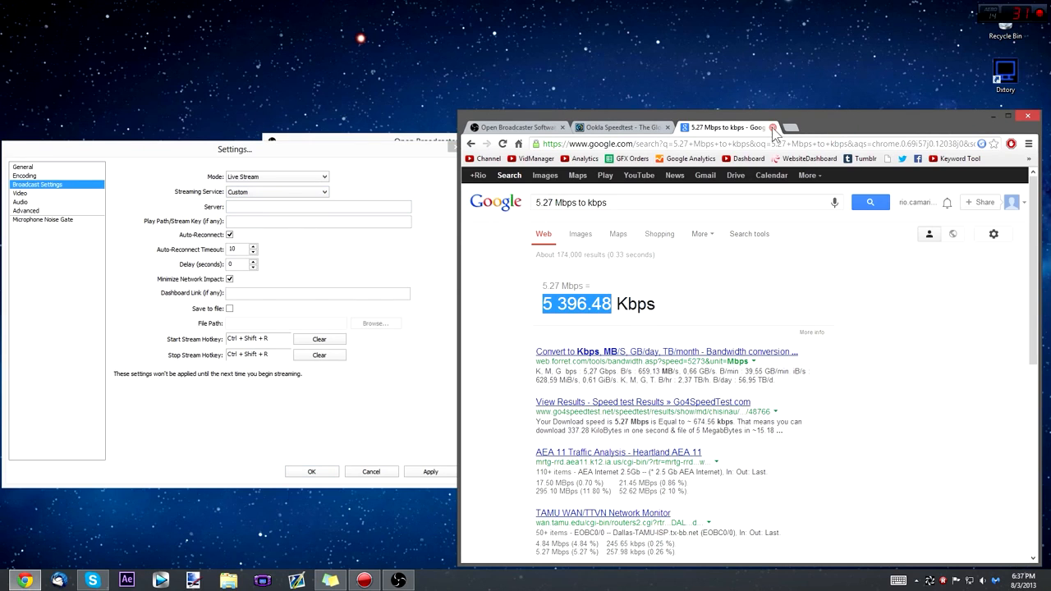
left_click(761, 146)
type("you")
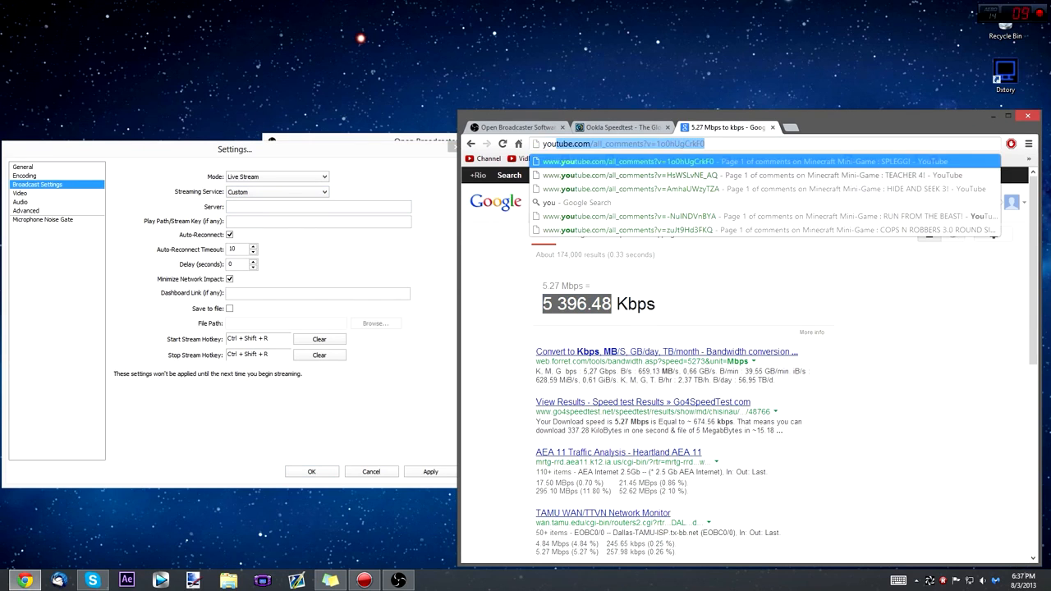
type("tube.com/")
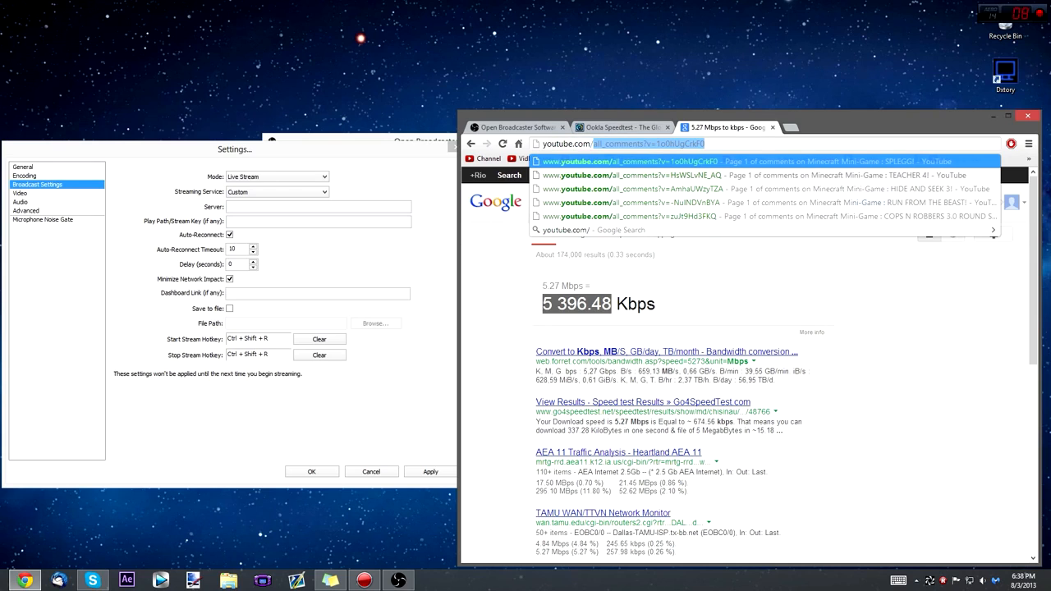
type("videos")
key("Return")
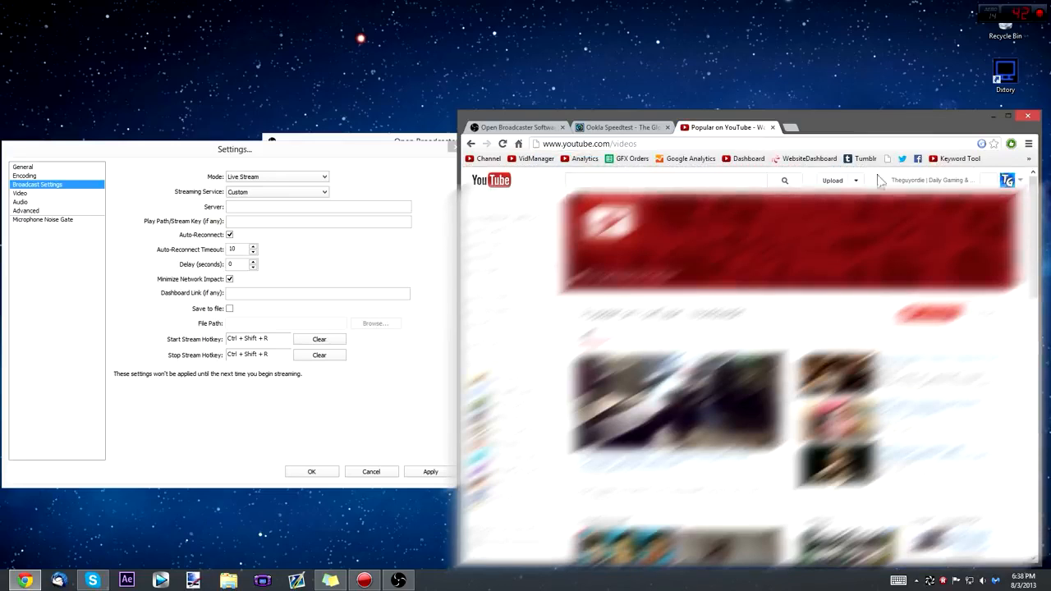
- Open Live Events in the YouTube Video Manager and start creating a new live event
left_click(921, 180)
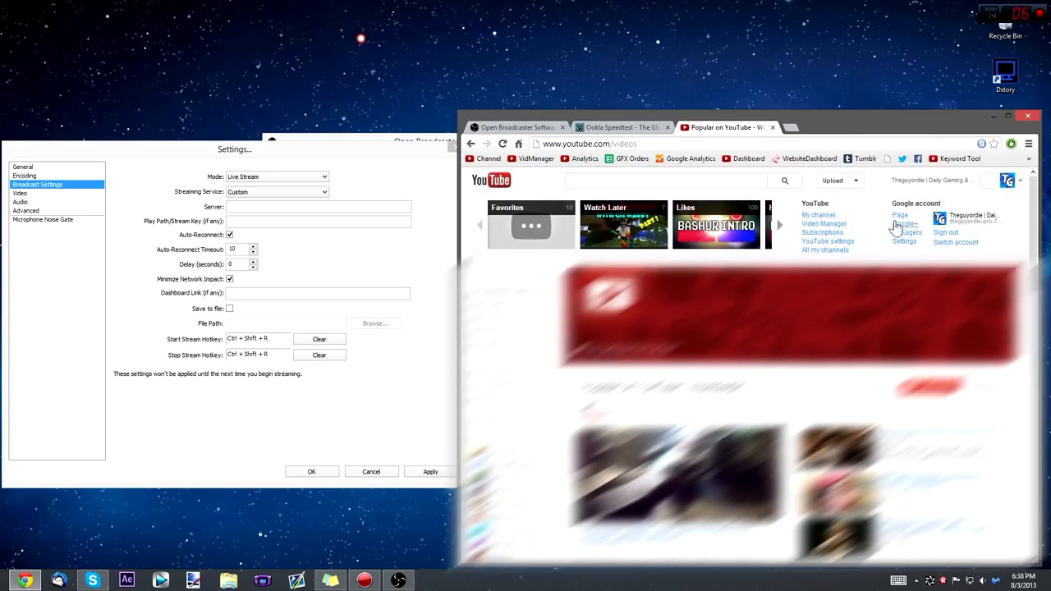
left_click(828, 226)
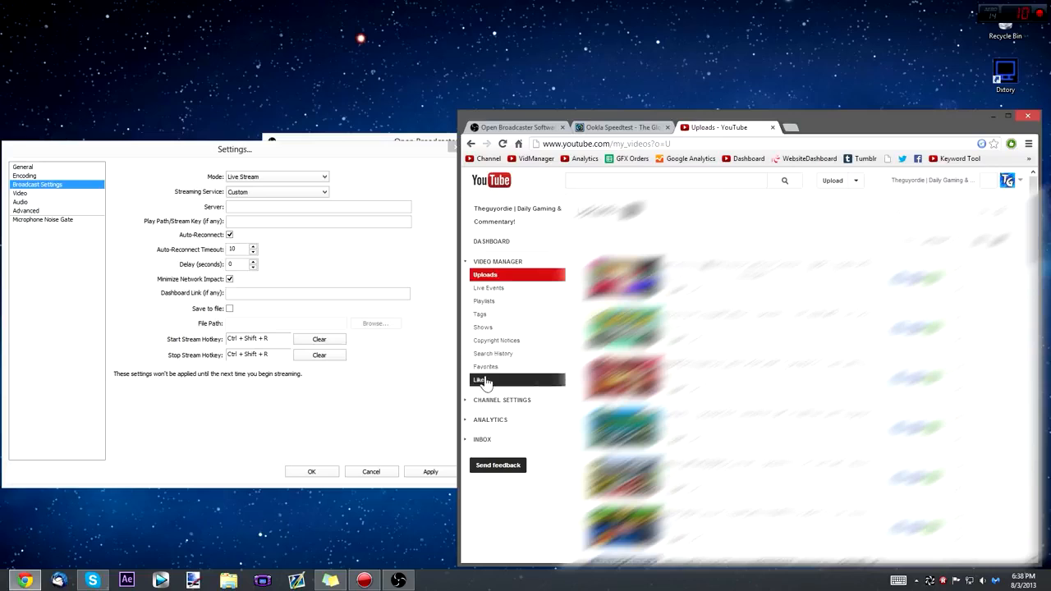
left_click(491, 291)
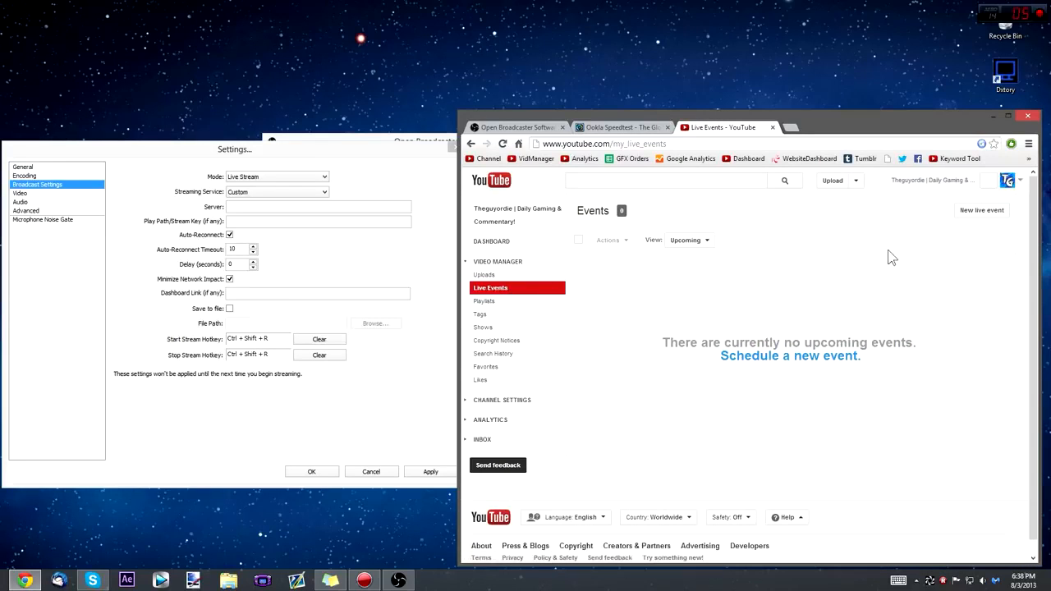
left_click(985, 211)
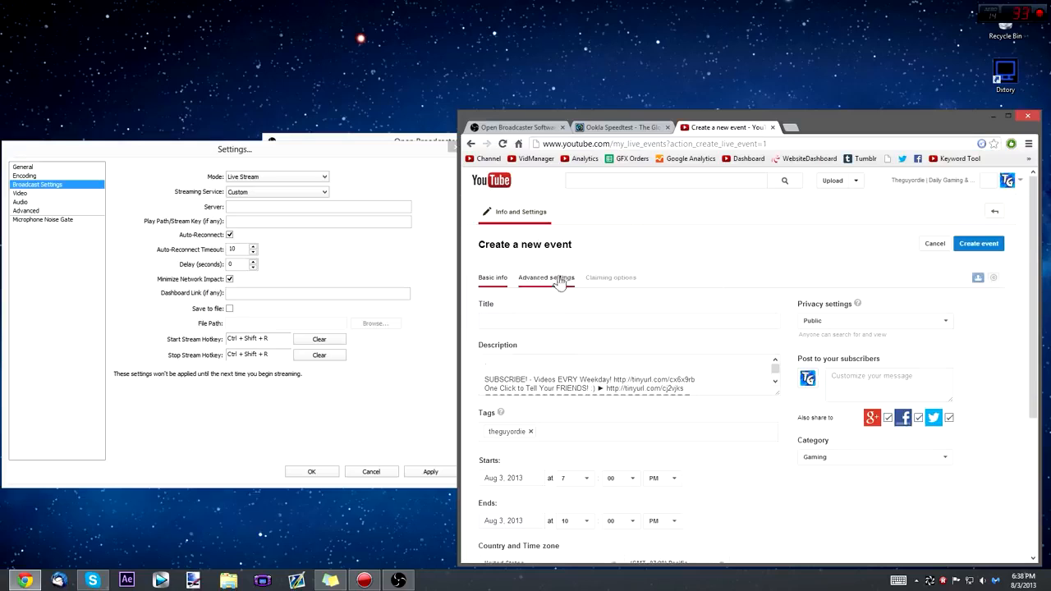
- Title the new YouTube live event "asdf" and create the event
left_click(1001, 255)
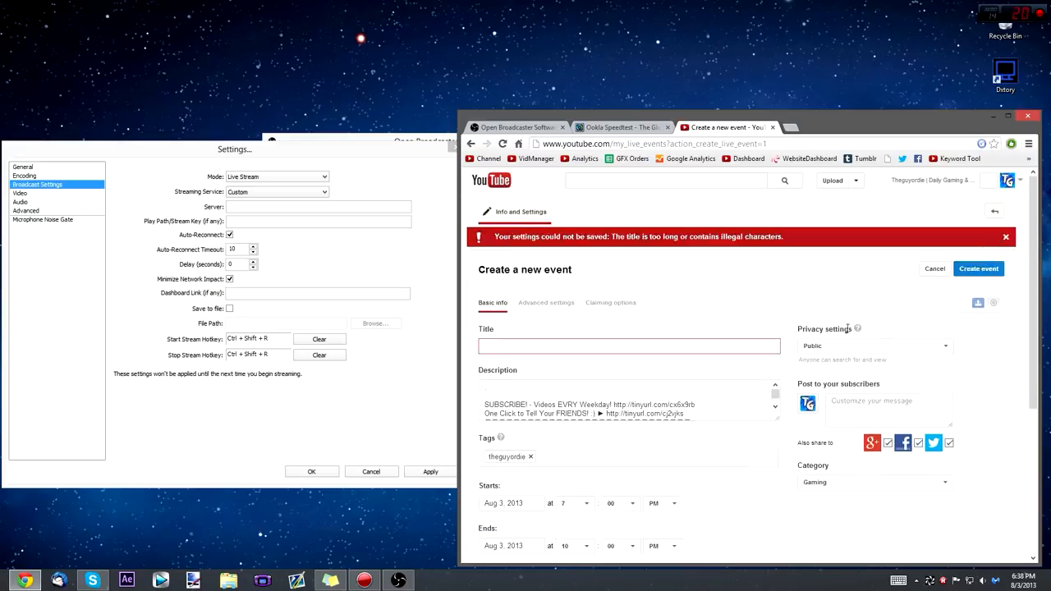
left_click(543, 351)
type("asdf")
left_click(978, 268)
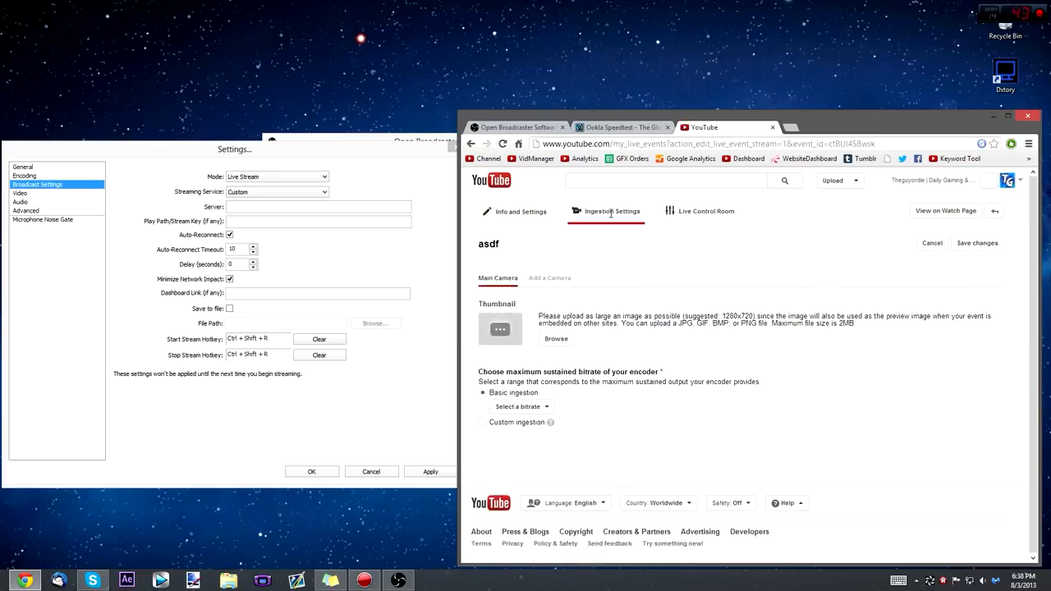
- Set the event's basic ingestion bitrate to 1500Kbps - 4000Kbps (720p), with Other encoders as the encoder, and show its stream name and server URLs
left_click(524, 407)
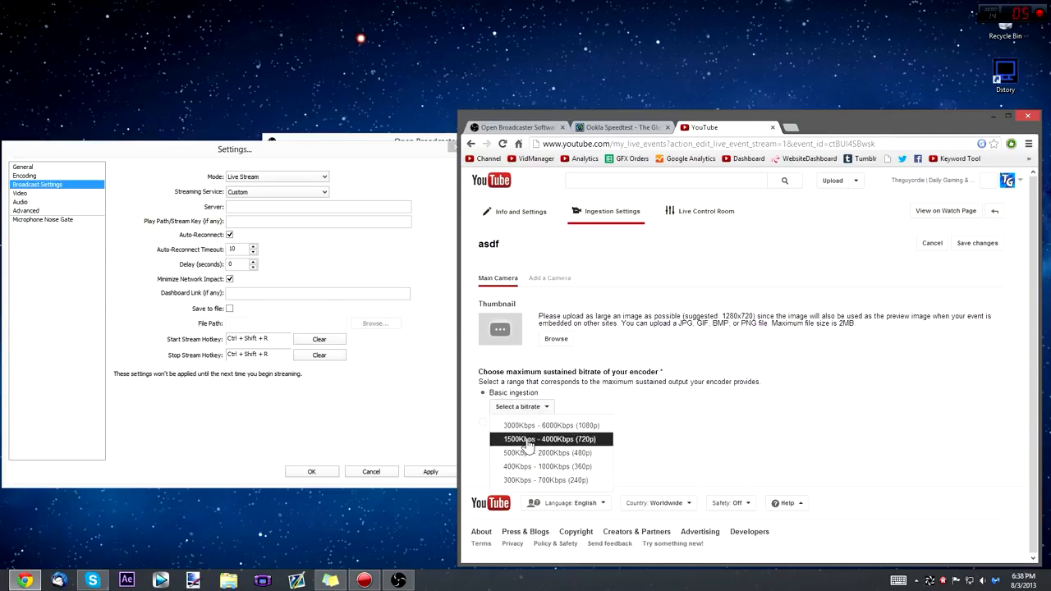
left_click(529, 441)
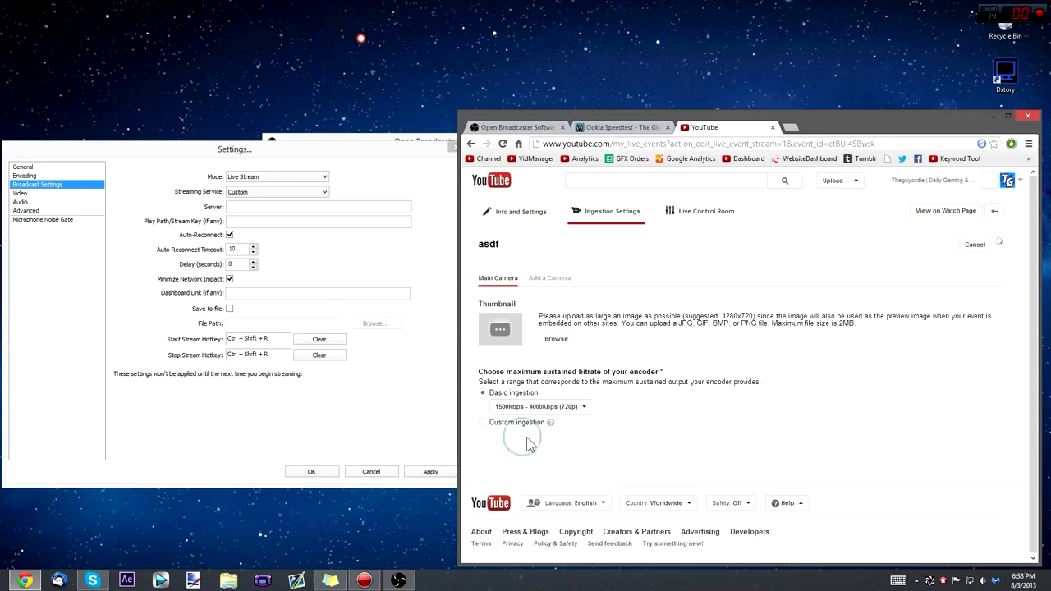
scroll(529, 443, "down", 3)
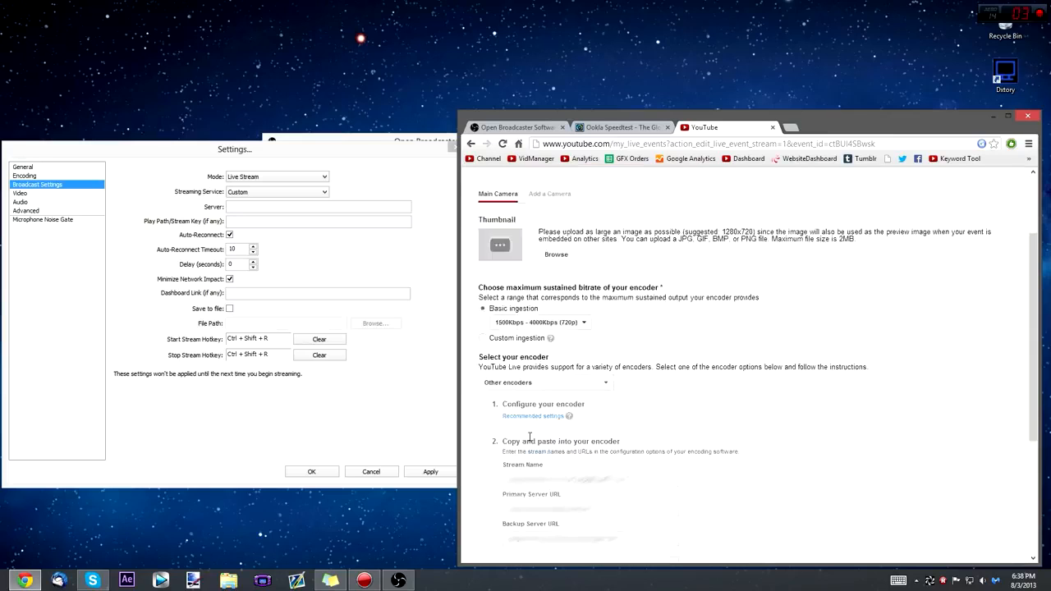
scroll(612, 427, "down", 2)
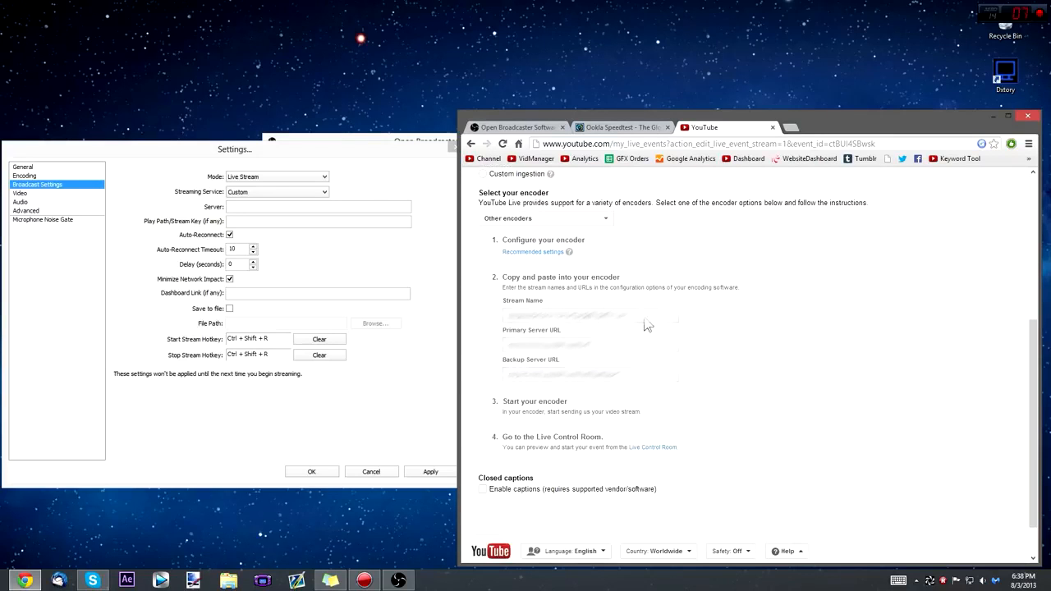
- Match YouTube's stream name and server URL to the empty stream key and Server fields in the broadcast settings, then close the YouTube tab
left_click_drag(661, 320, 478, 319)
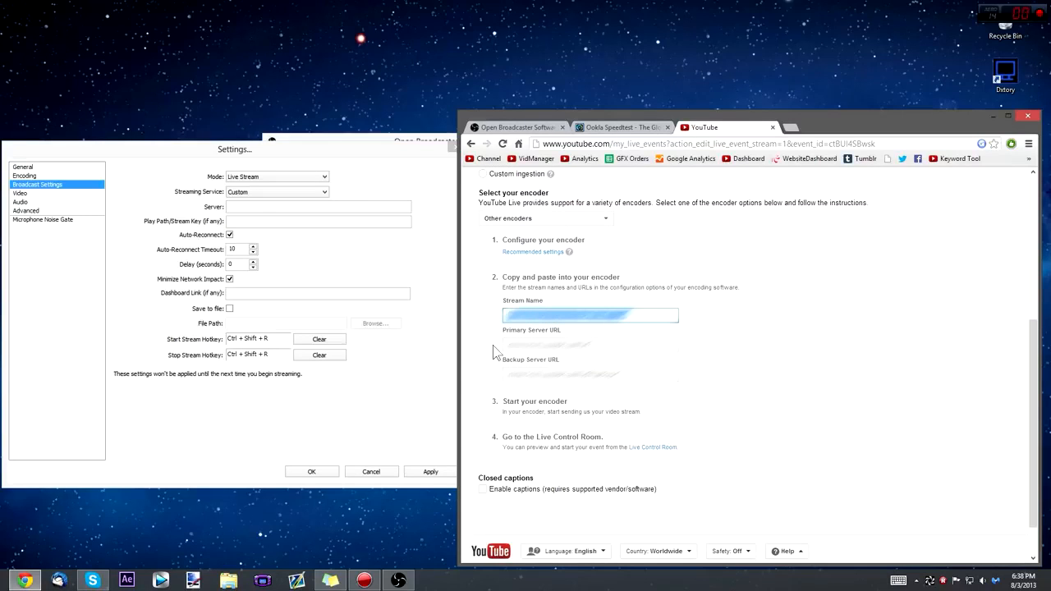
left_click(257, 220)
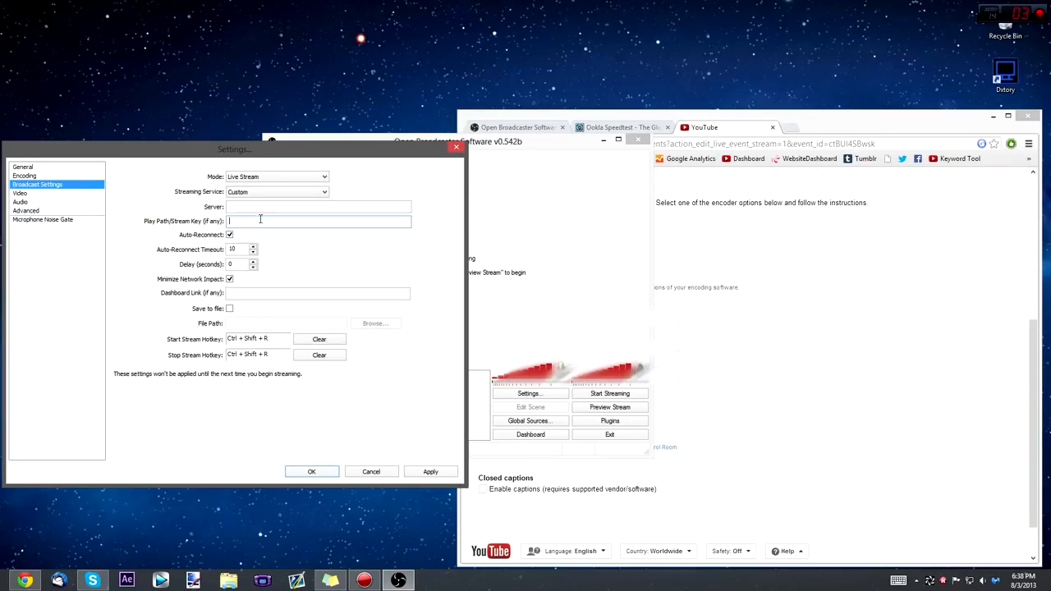
left_click(747, 370)
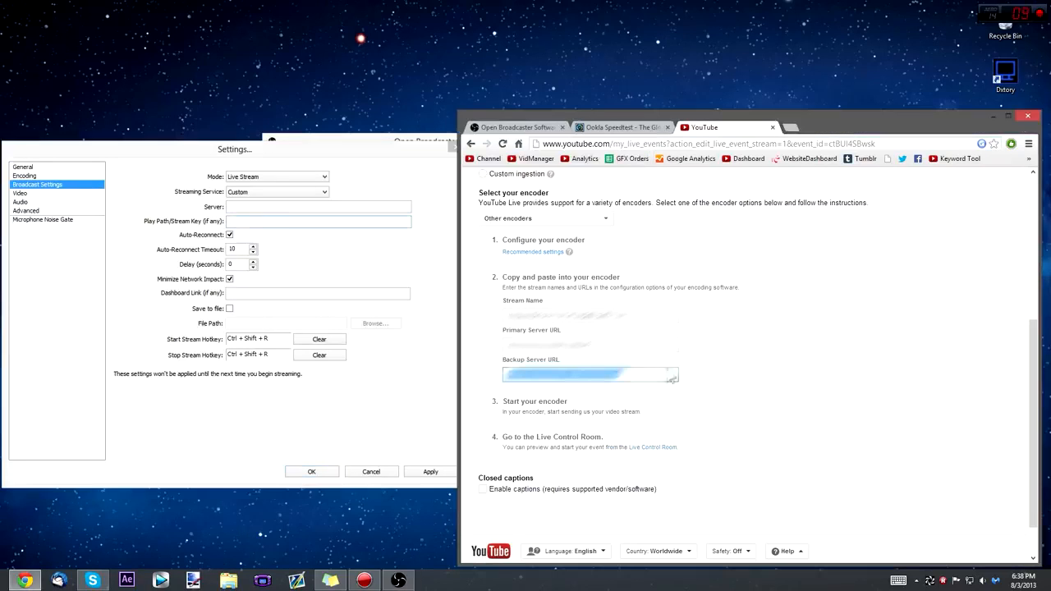
left_click(630, 319)
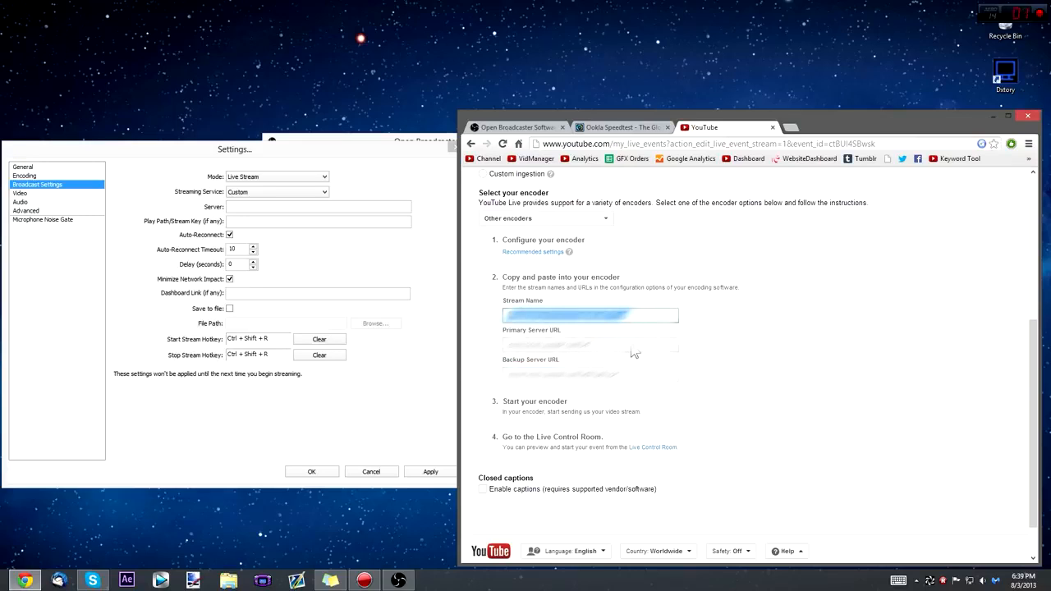
left_click(632, 348)
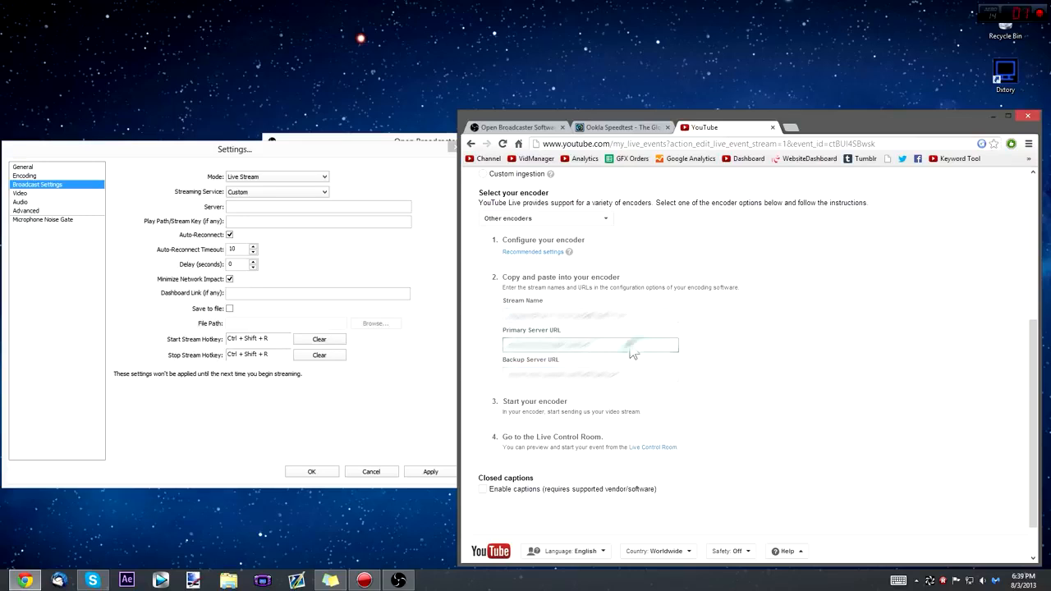
left_click(233, 208)
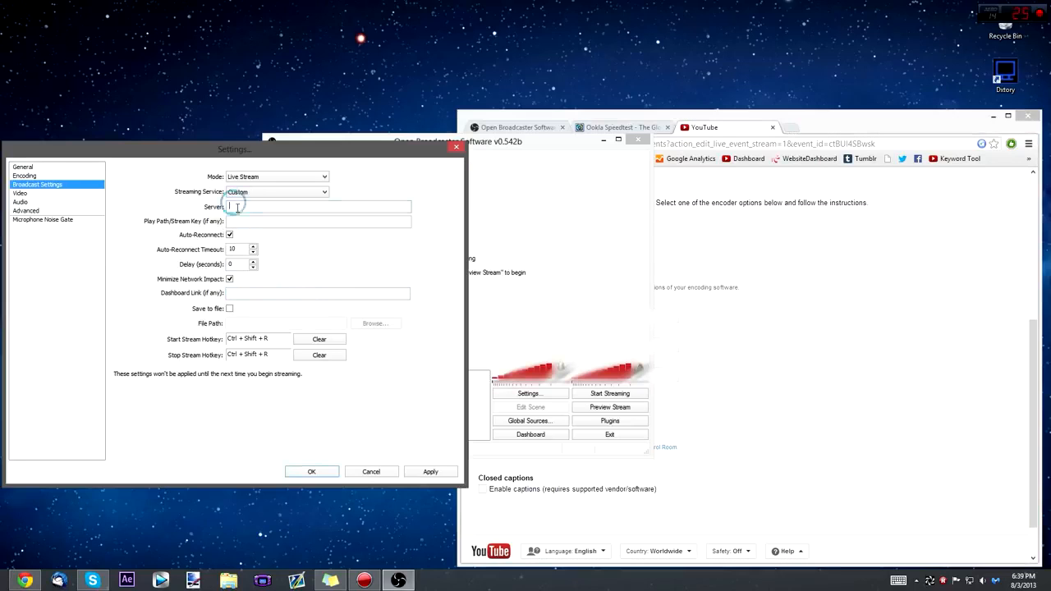
left_click(847, 299)
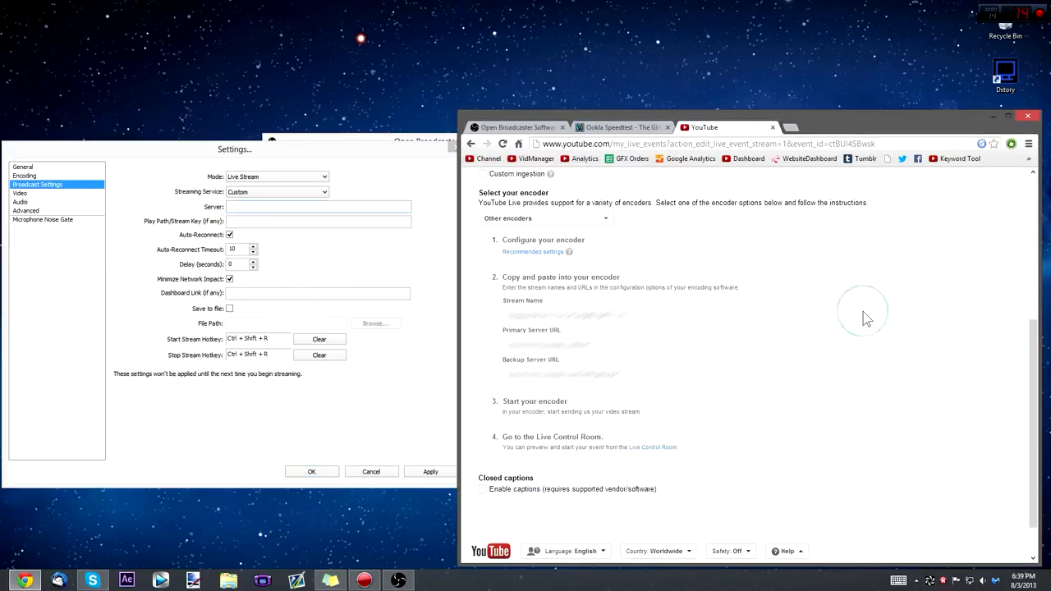
left_click(772, 128)
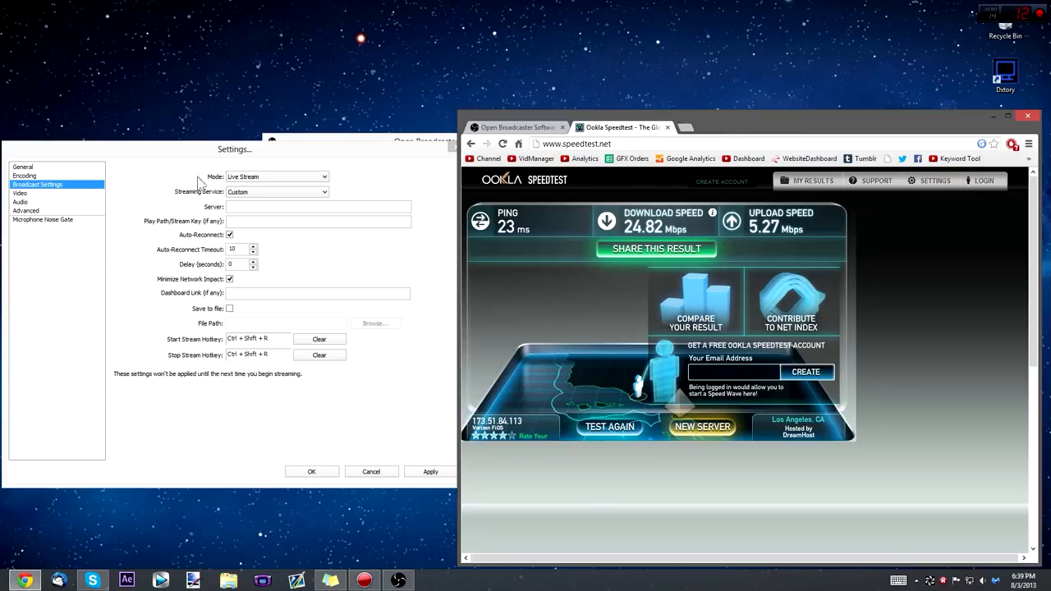
- Review the broadcast Mode, save the broadcast settings and open the Video settings
left_click(230, 162)
left_click(271, 177)
left_click(384, 167)
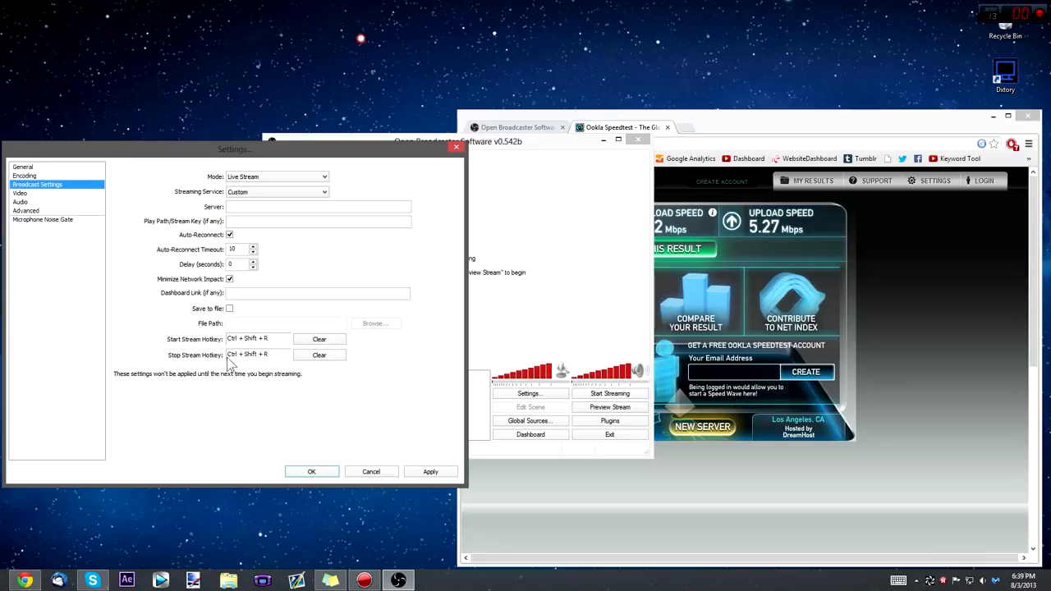
left_click(25, 194)
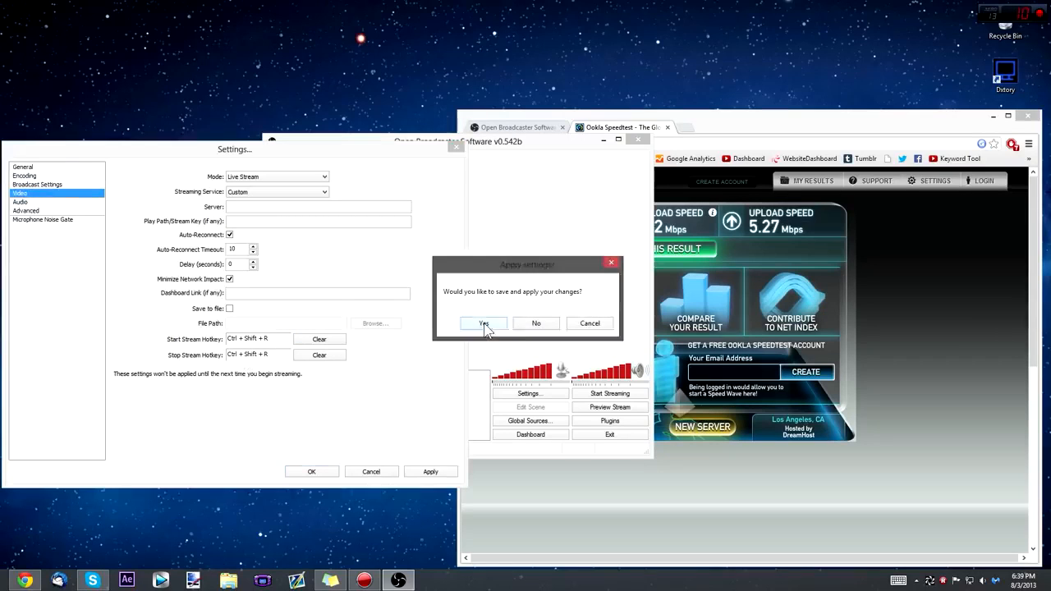
left_click(485, 324)
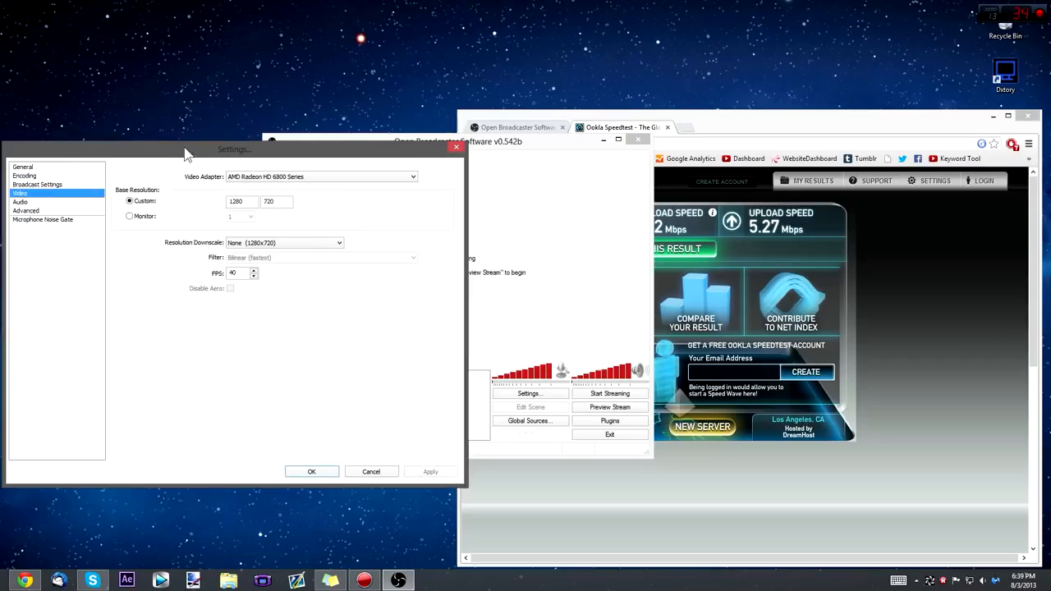
- Check the downscale advice in the Stream Settings Estimator, then set the resolution downscale to None (1280x720) in the video settings
left_click(716, 129)
left_click(534, 131)
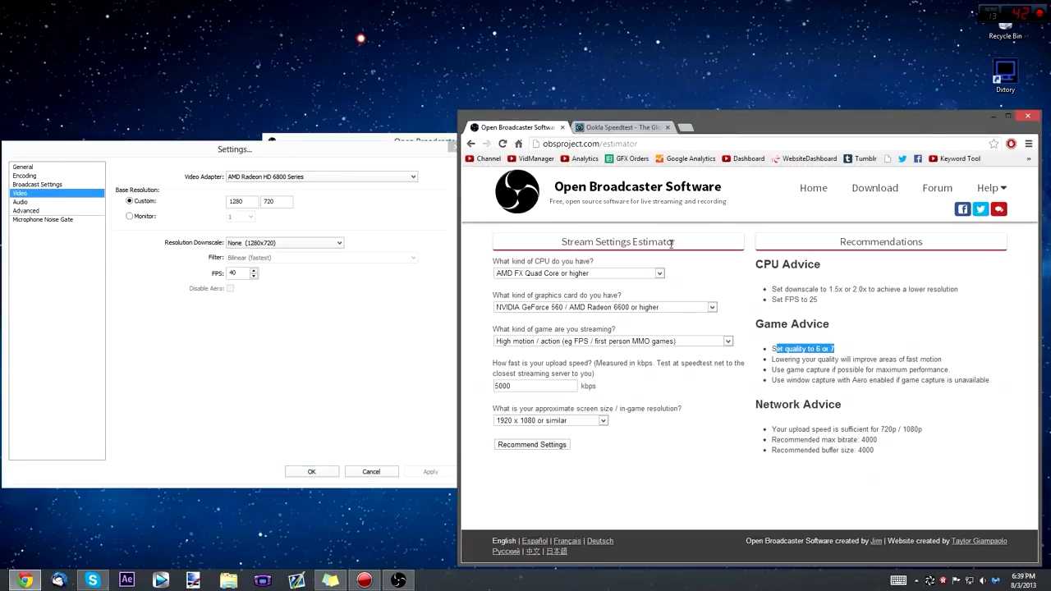
left_click(810, 355)
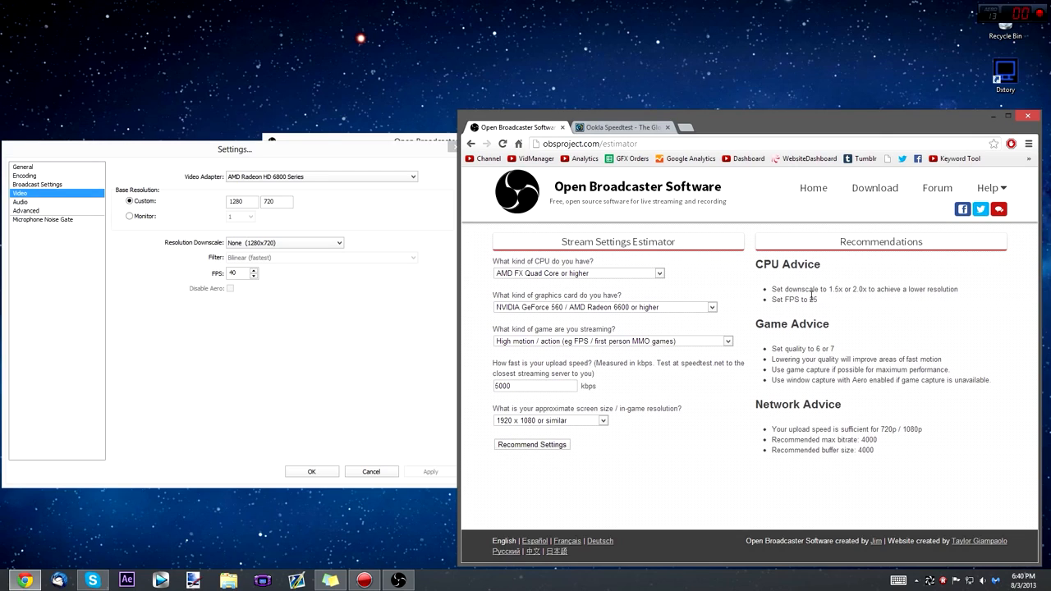
left_click(270, 332)
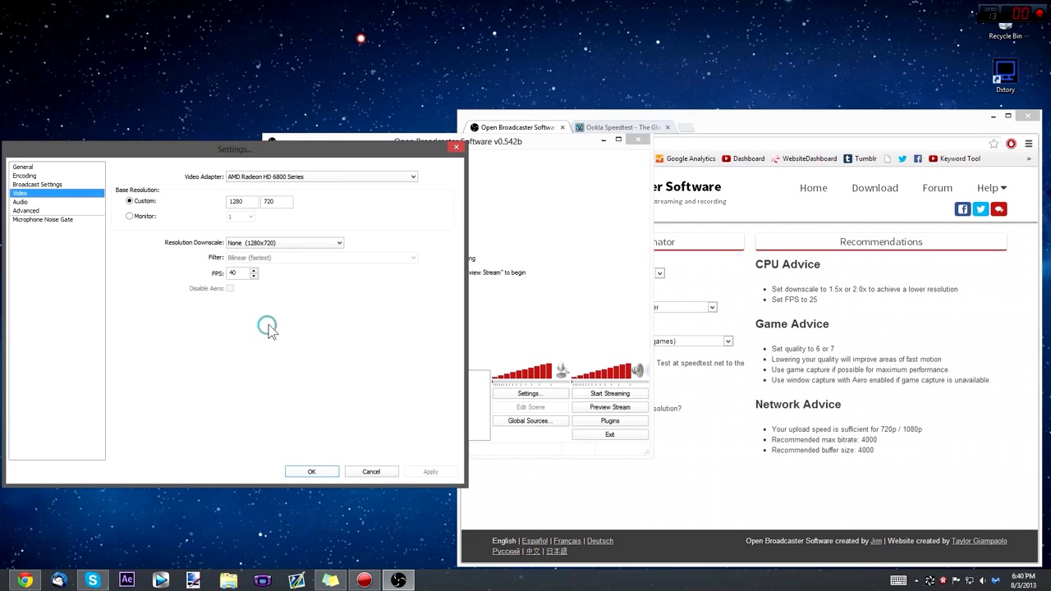
left_click(267, 243)
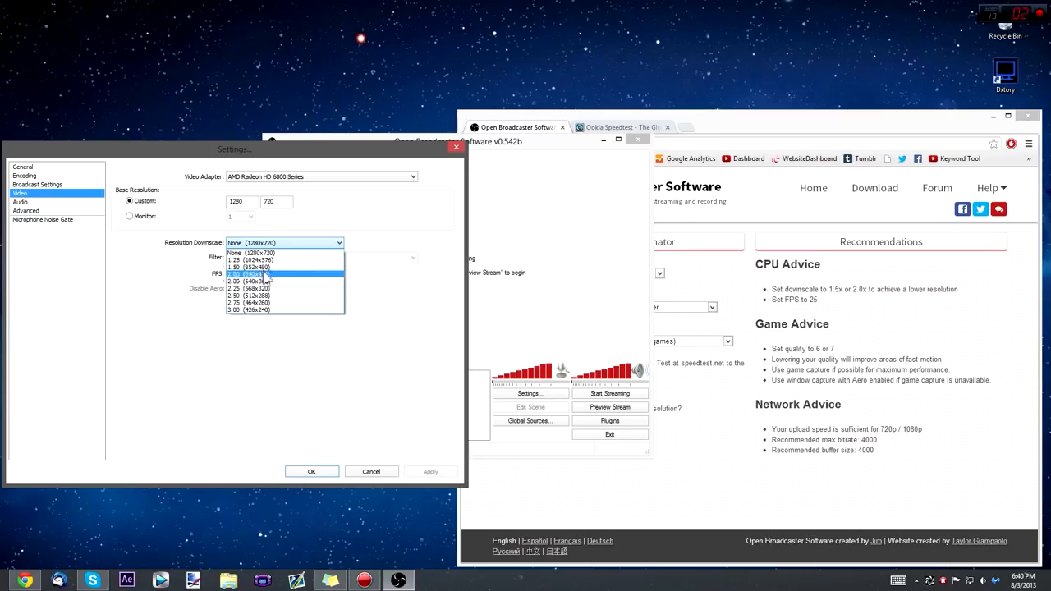
left_click(266, 254)
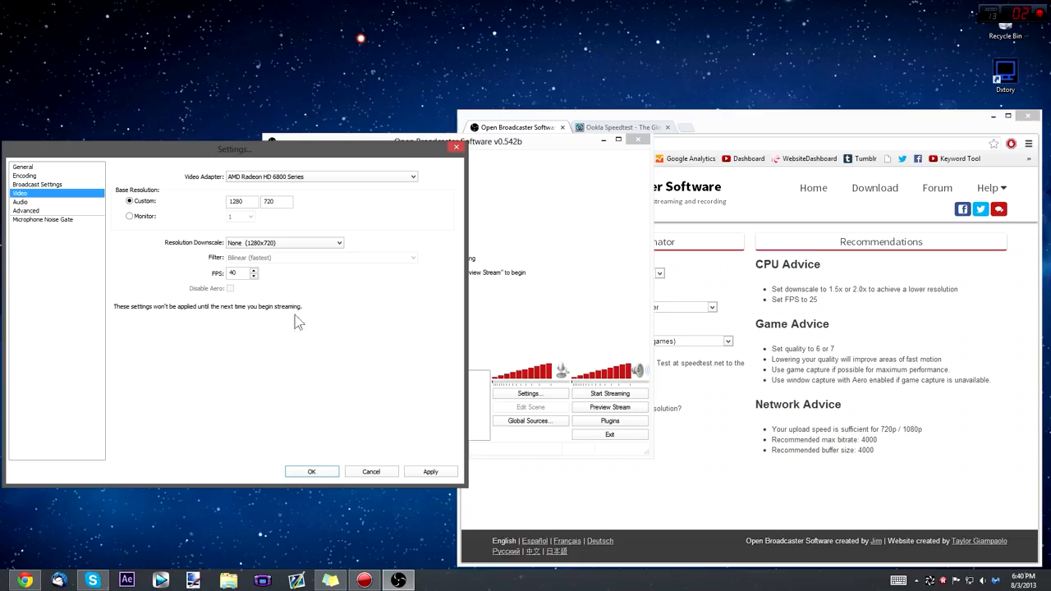
- Compare the estimator's recommended FPS with the FPS in the video settings, and review the base resolution and downscale options
left_click_drag(817, 300, 807, 300)
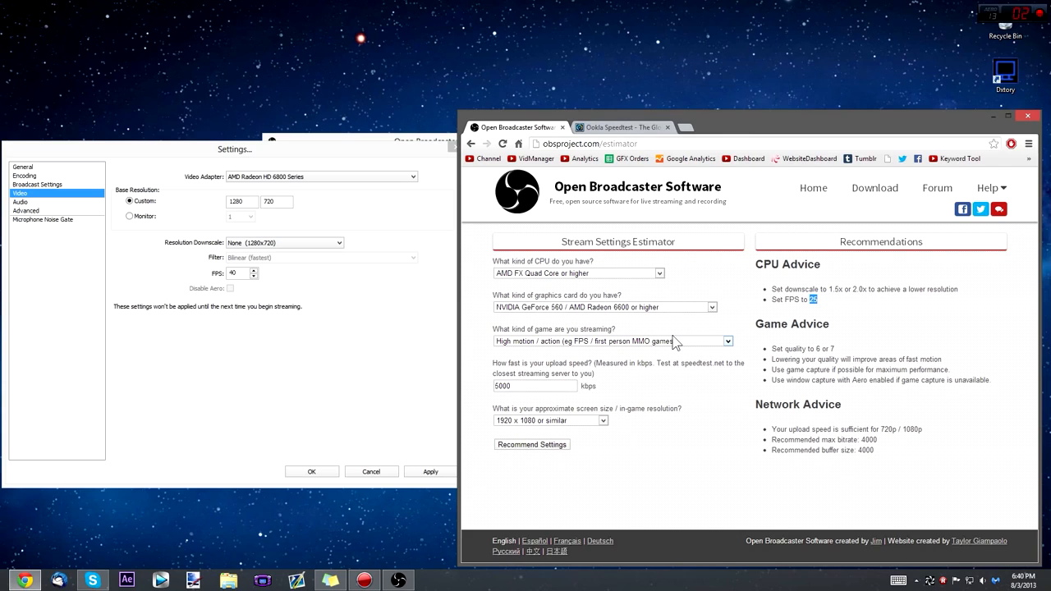
left_click(392, 318)
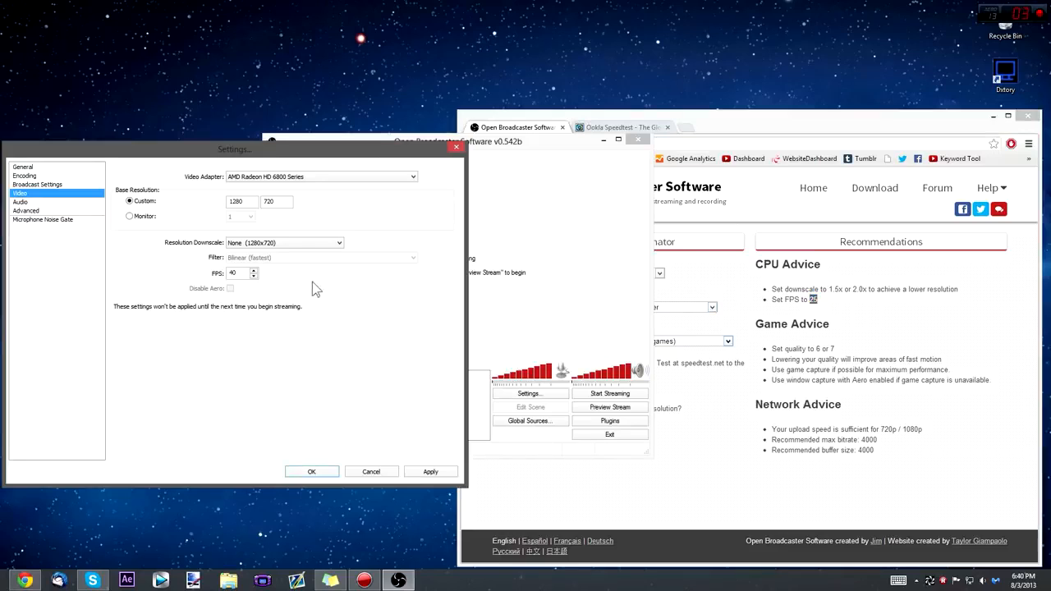
double_click(238, 275)
left_click(229, 274)
double_click(271, 202)
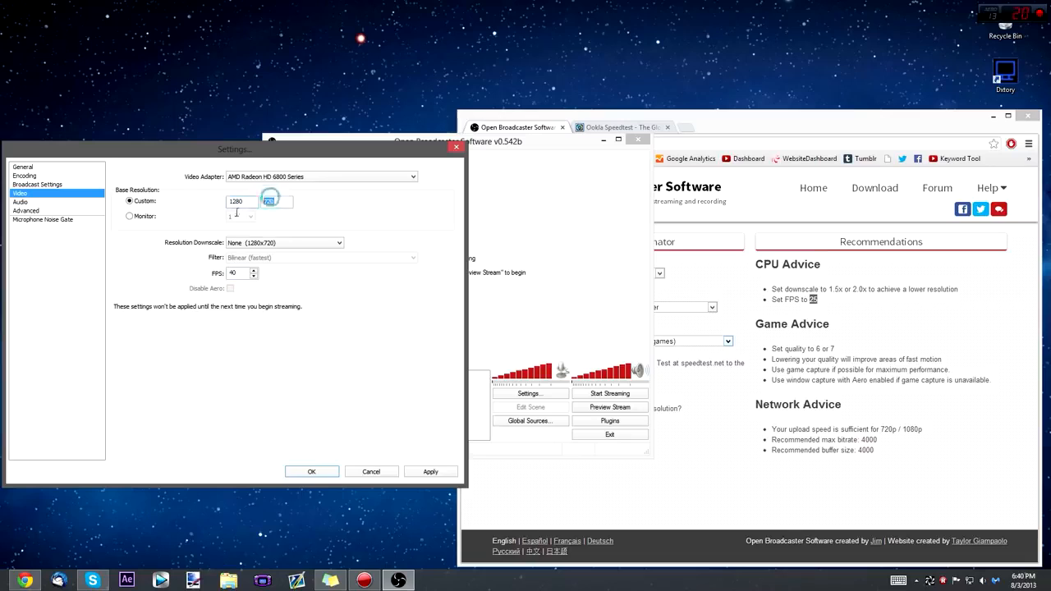
left_click(274, 243)
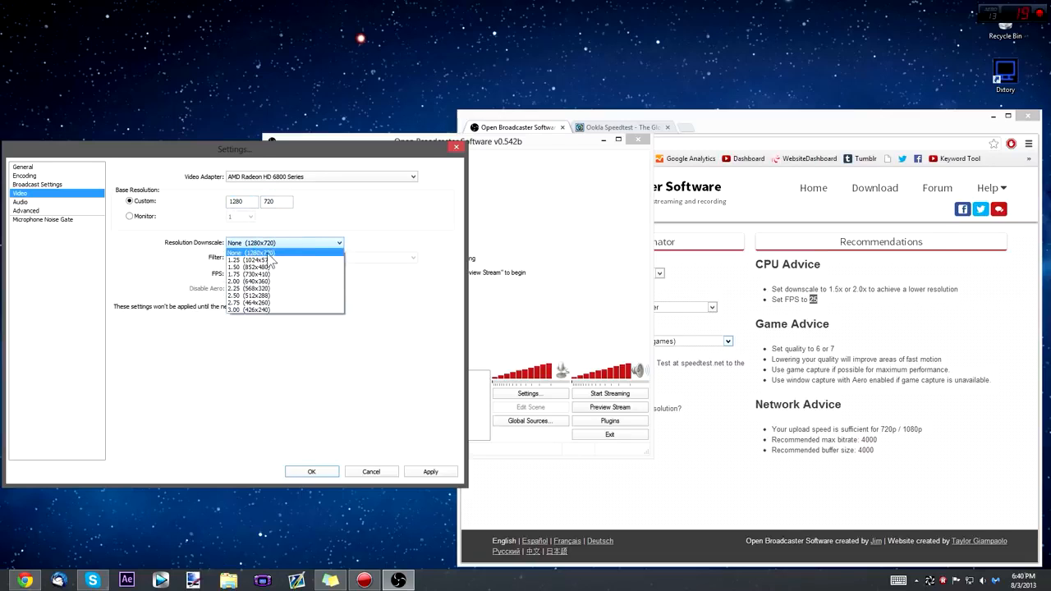
left_click(152, 261)
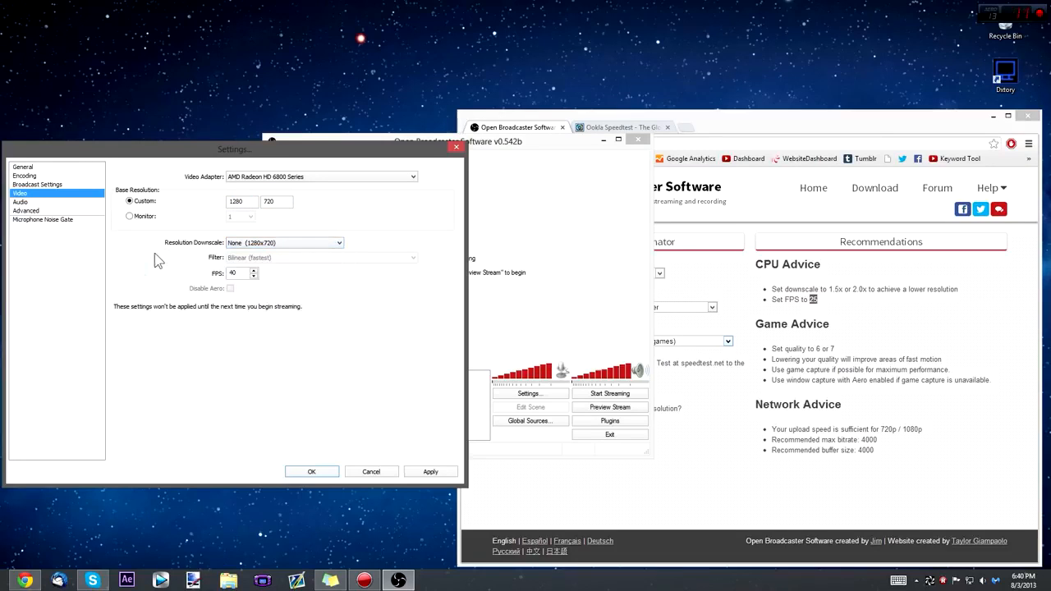
- Save the video settings, then review the desktop audio devices and choose Microphone (Blue Snowball) as the microphone in the Audio settings
left_click(22, 203)
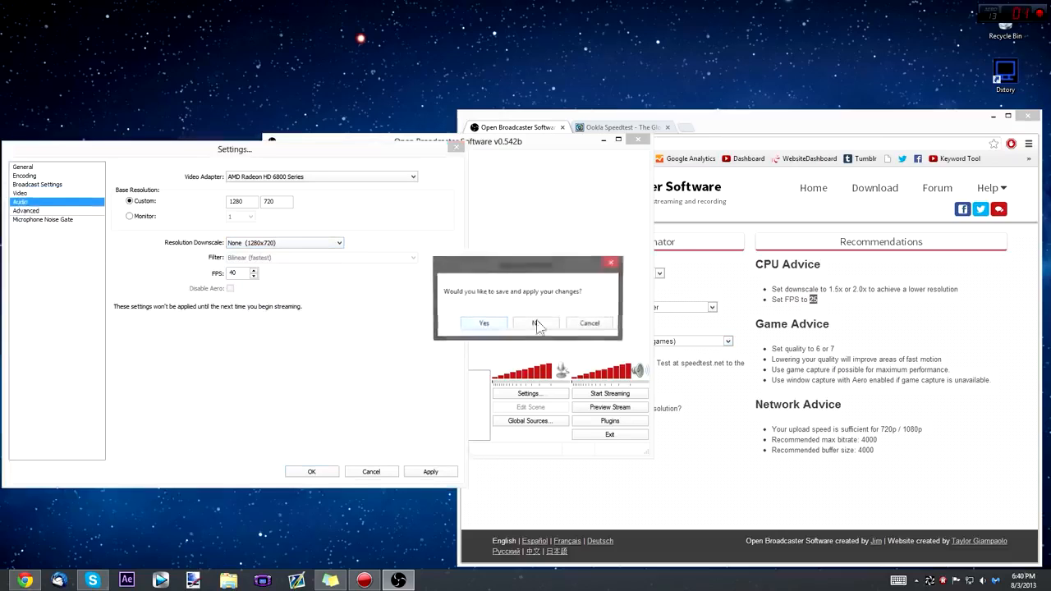
left_click(492, 323)
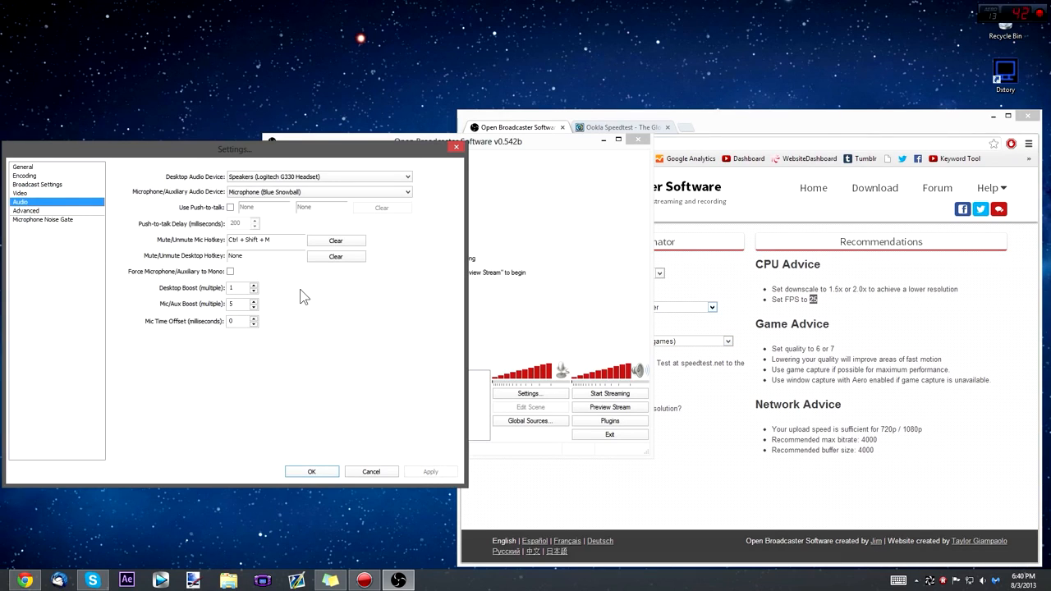
left_click(285, 178)
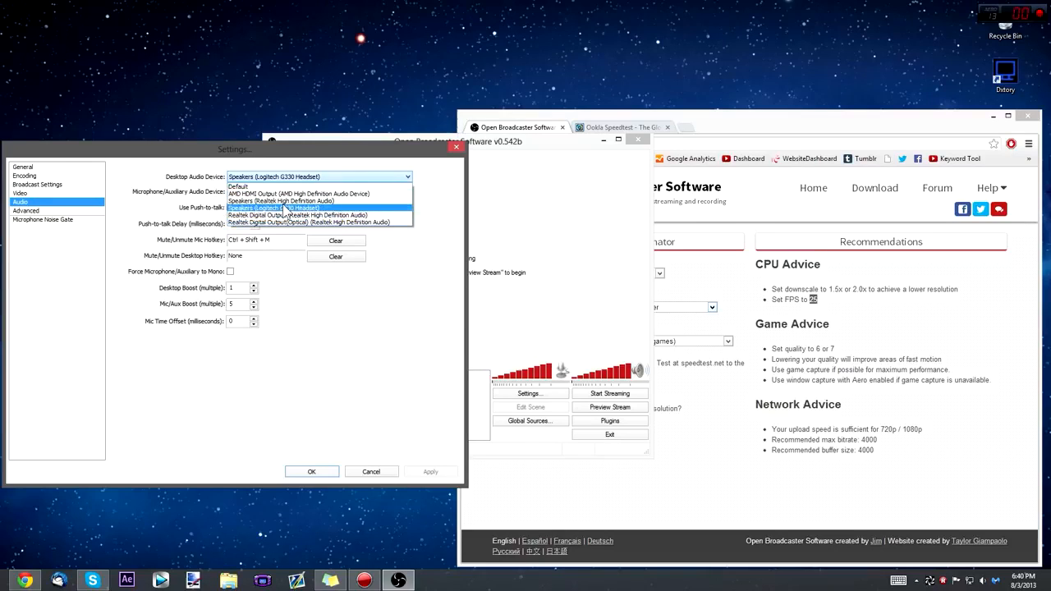
left_click(168, 204)
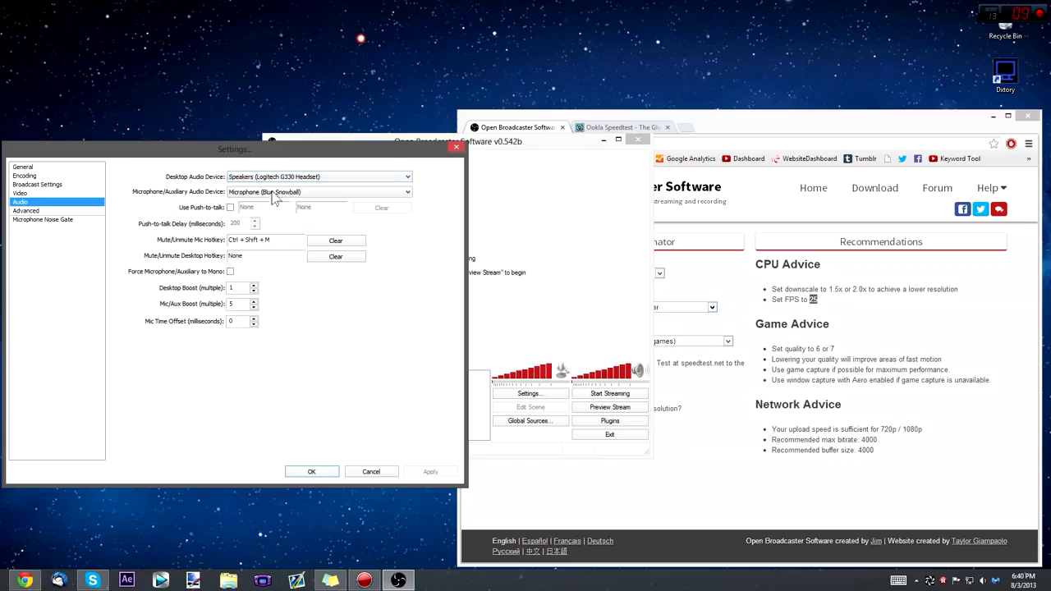
left_click(240, 193)
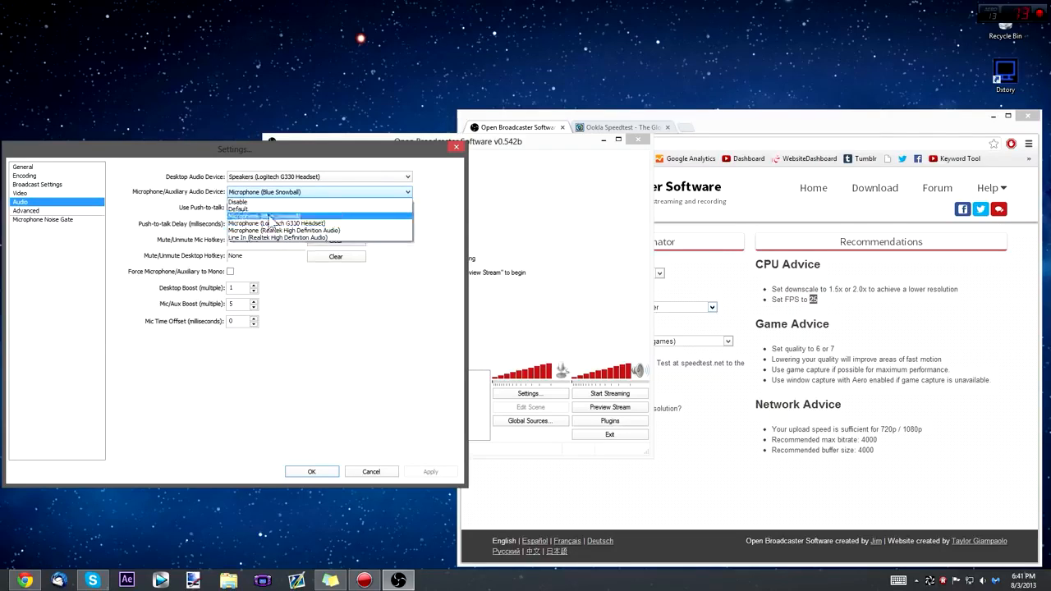
left_click(262, 216)
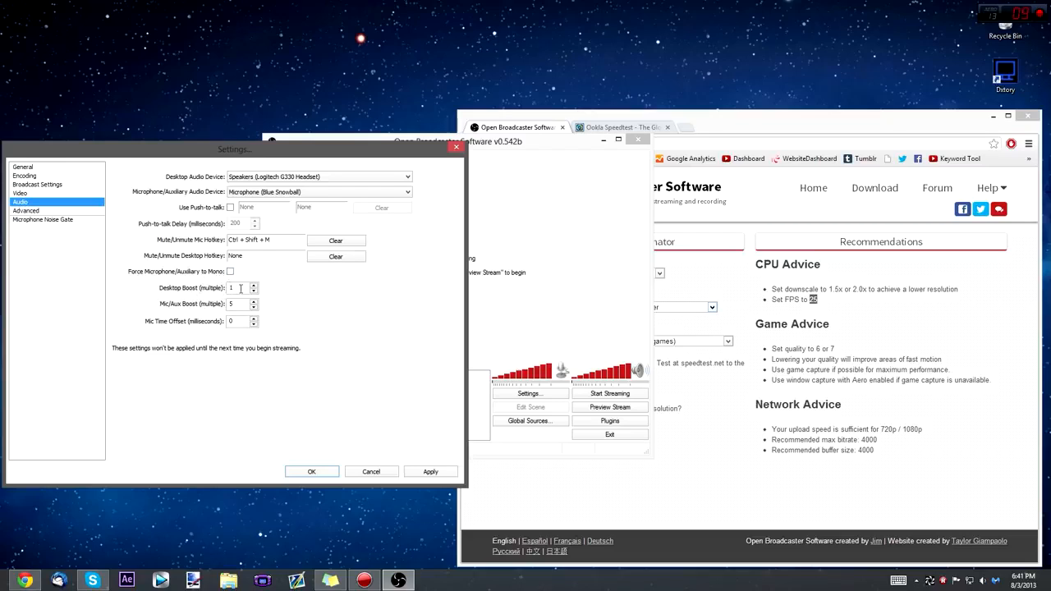
- Review the Mic/Aux Boost multiple, then save the audio settings and open the Advanced settings
left_click(238, 303)
left_click_drag(239, 303, 228, 306)
left_click_drag(244, 303, 211, 305)
left_click(234, 303)
left_click(33, 211)
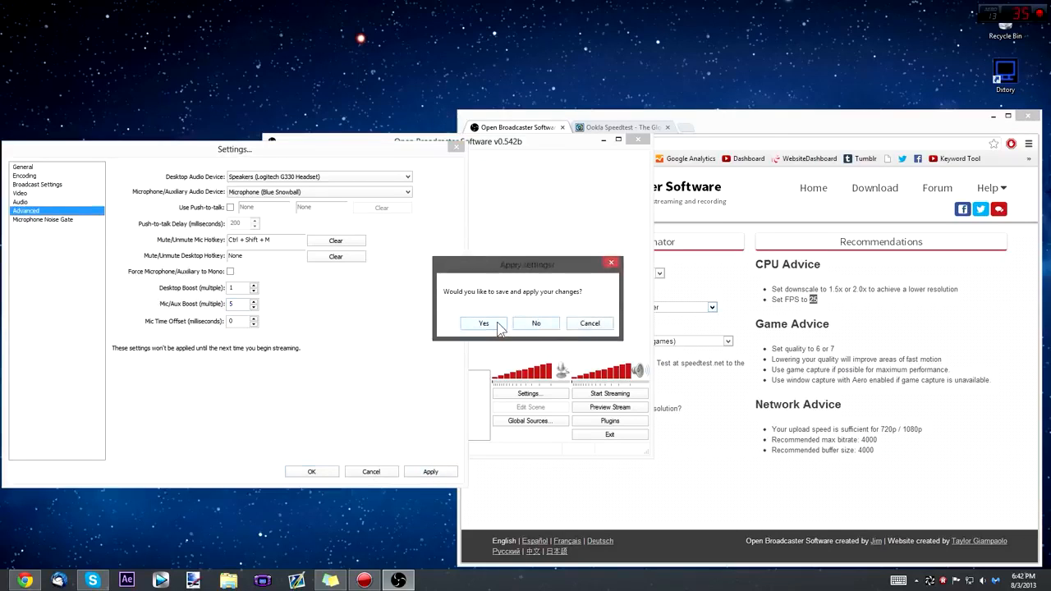
left_click(484, 323)
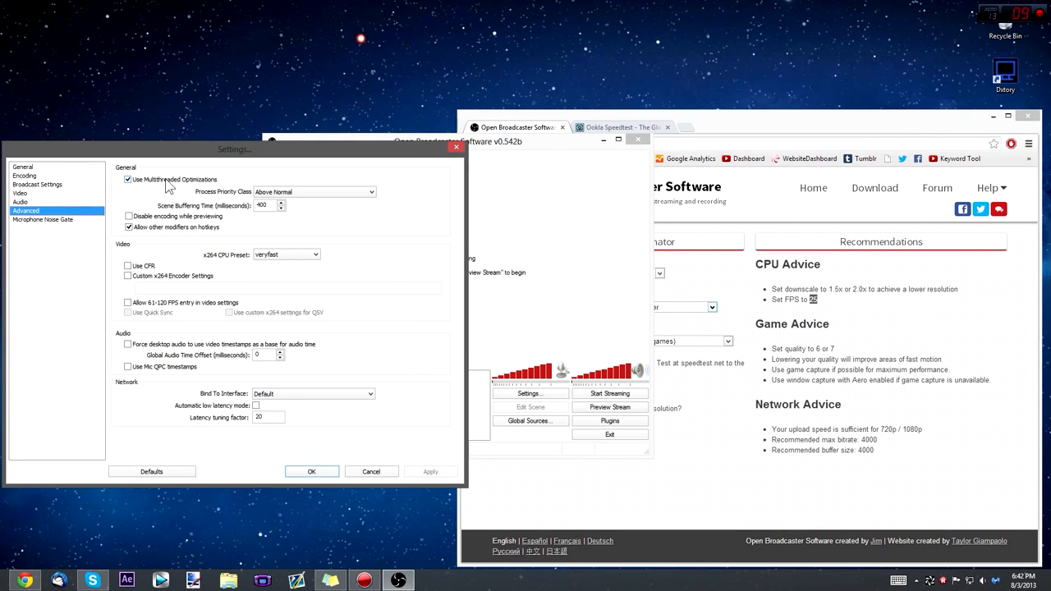
- Choose Above Normal as the process priority class, review the other priority options, and save the advanced settings
left_click(283, 188)
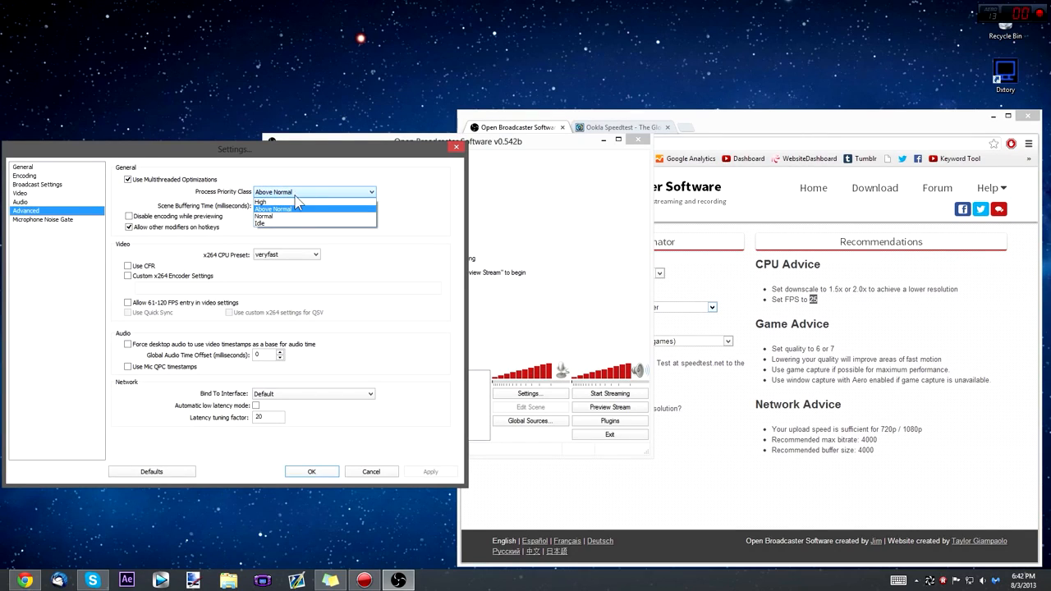
left_click(293, 209)
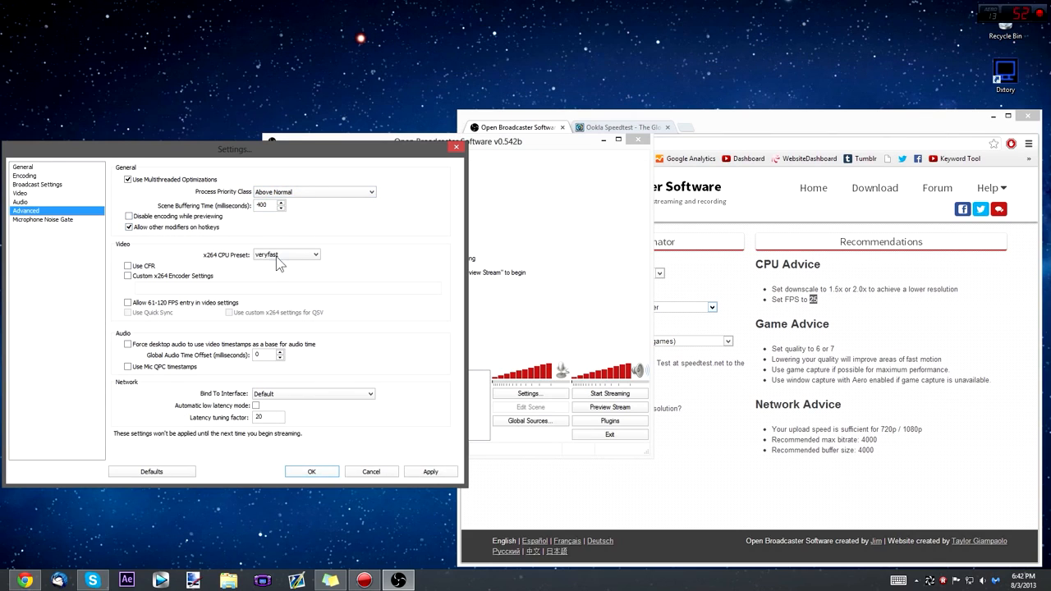
mouse_move(278, 257)
left_click(294, 194)
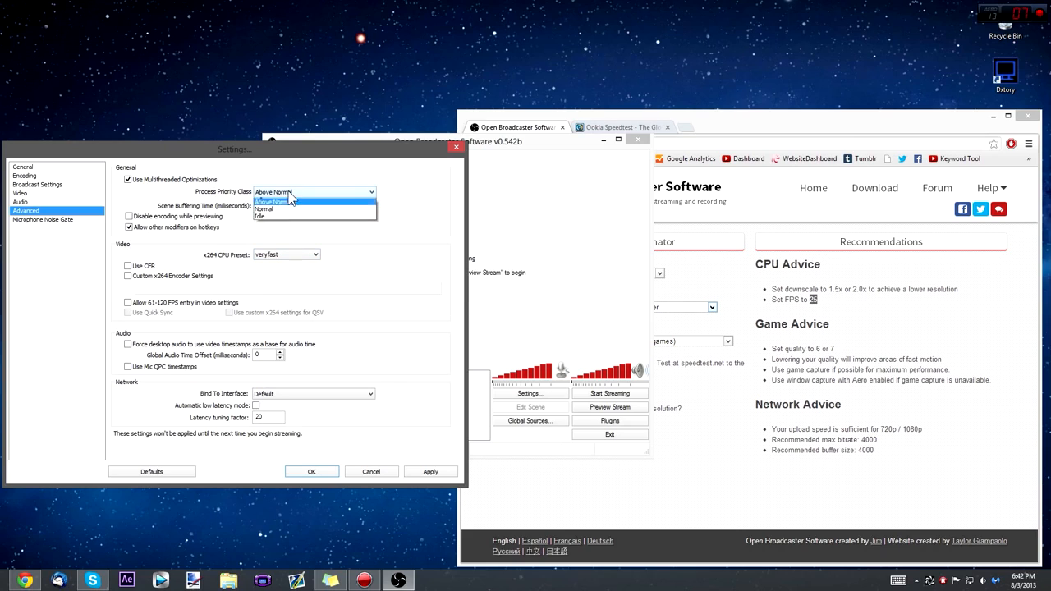
left_click(416, 212)
left_click(371, 192)
left_click(443, 197)
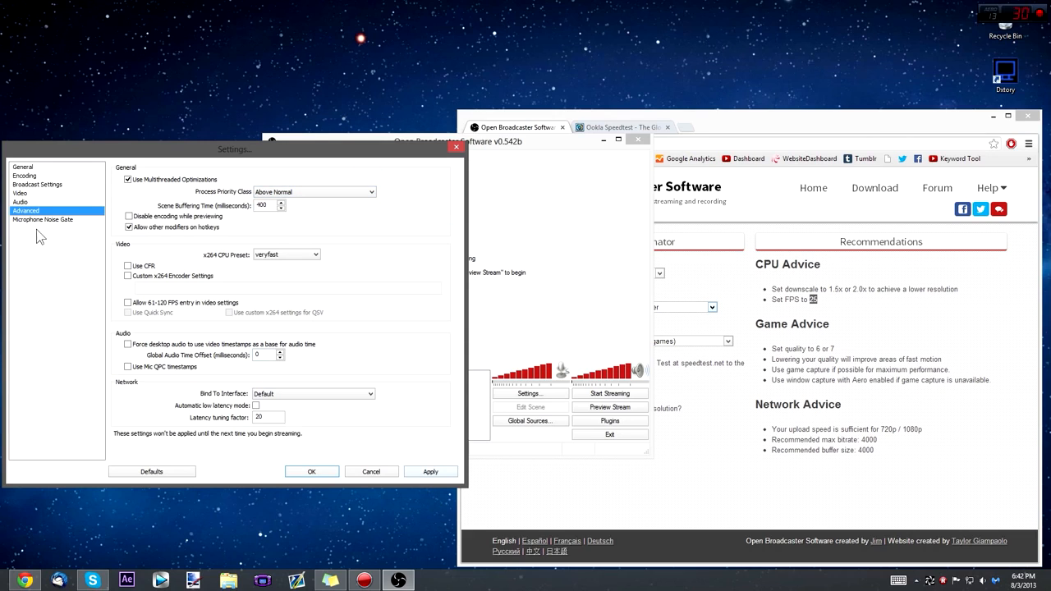
left_click(312, 472)
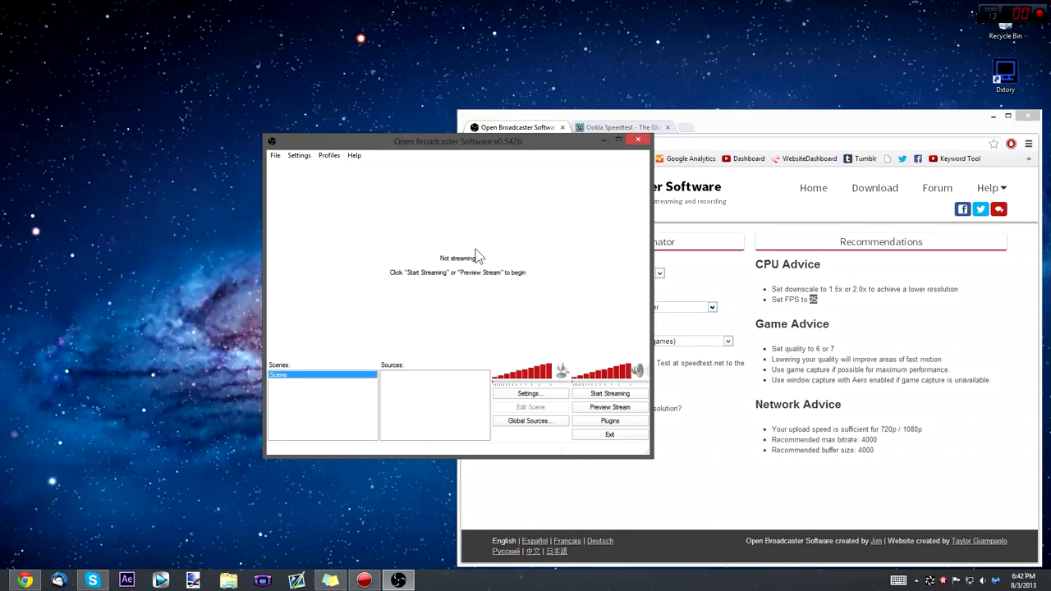
- Switch to Chrome, close the Open Broadcaster Software and Speedtest pages, and close the browser window
left_click(954, 130)
left_click(562, 127)
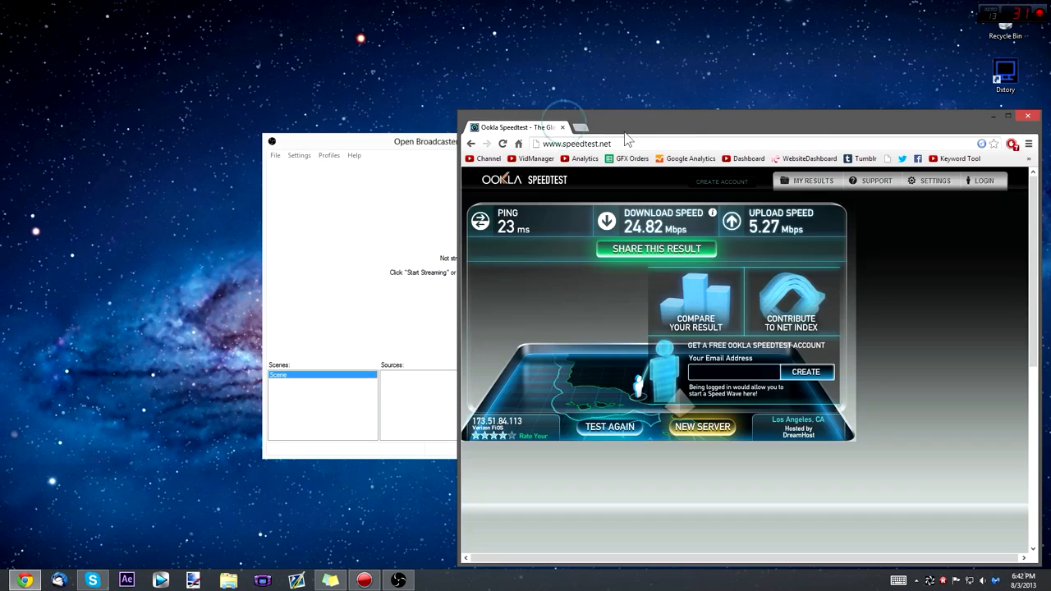
left_click(581, 128)
left_click(567, 132)
left_click(563, 128)
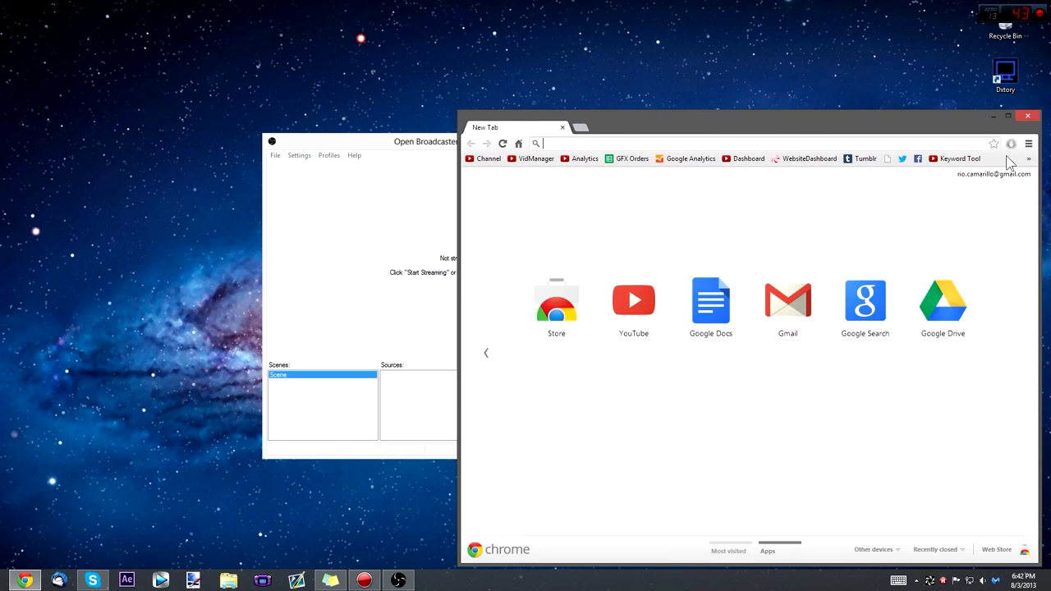
left_click(1027, 116)
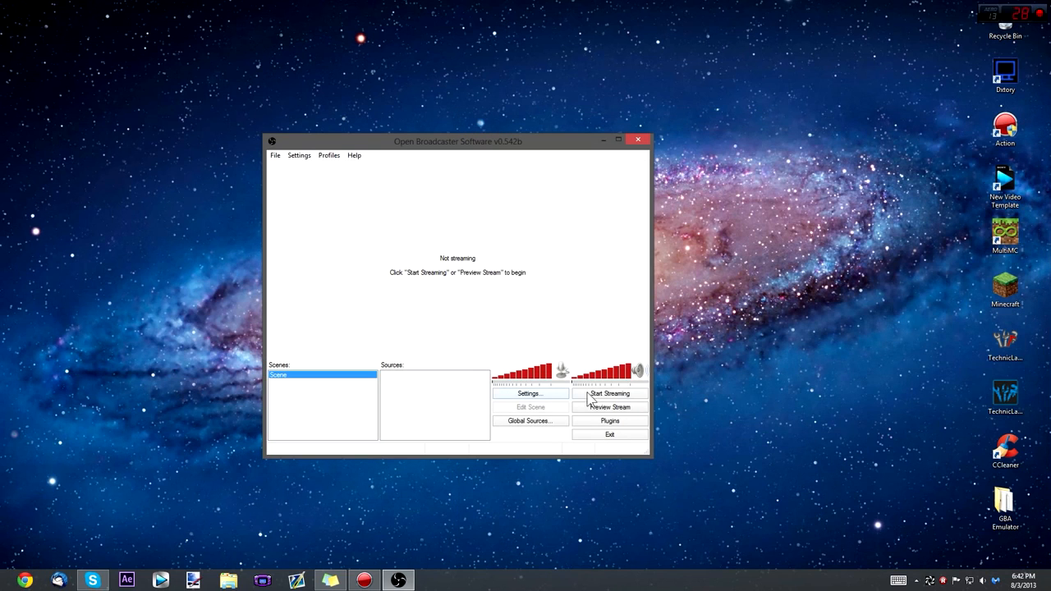
- Preview the stream with the empty scene to check the output, then stop the preview
left_click(601, 408)
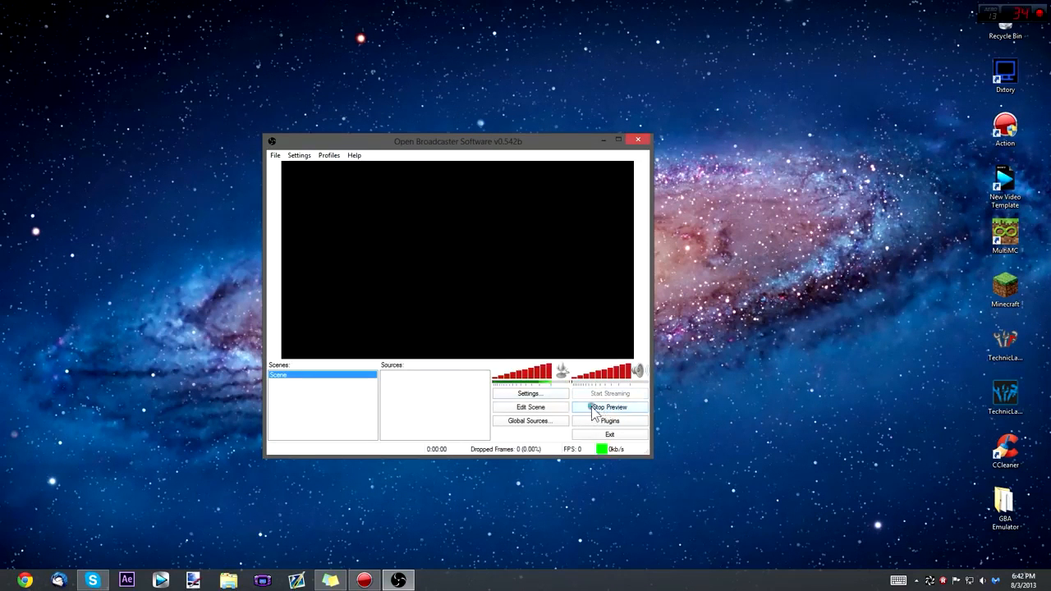
left_click(595, 407)
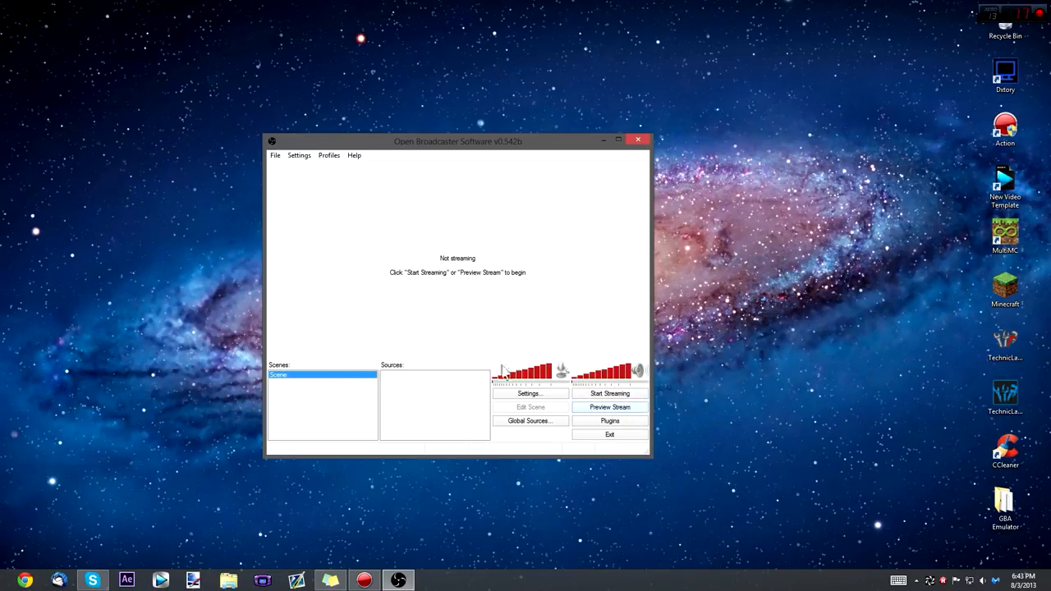
left_click(624, 408)
left_click(619, 408)
left_click(606, 408)
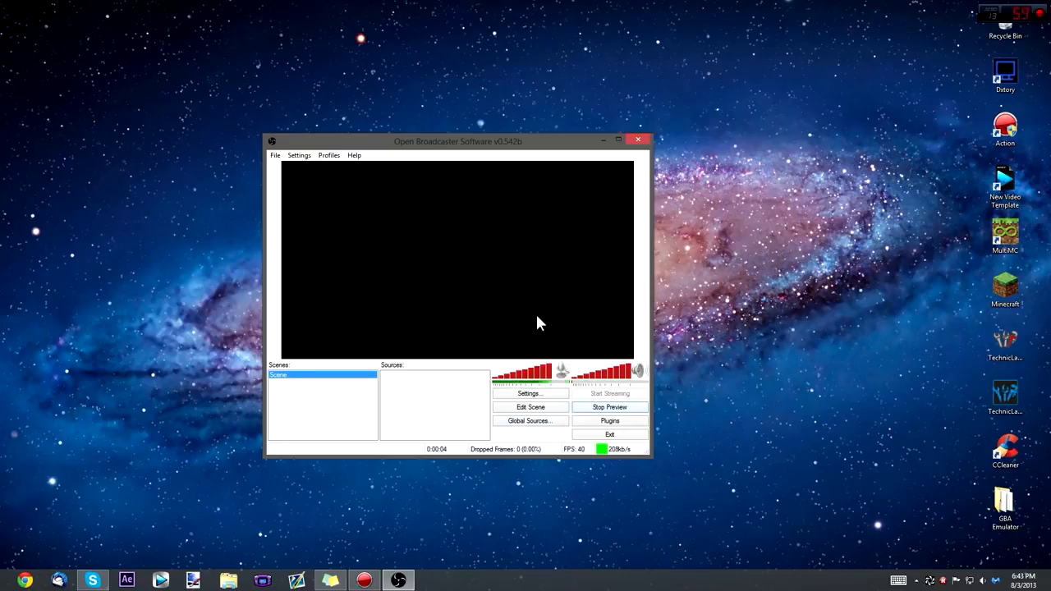
left_click(612, 408)
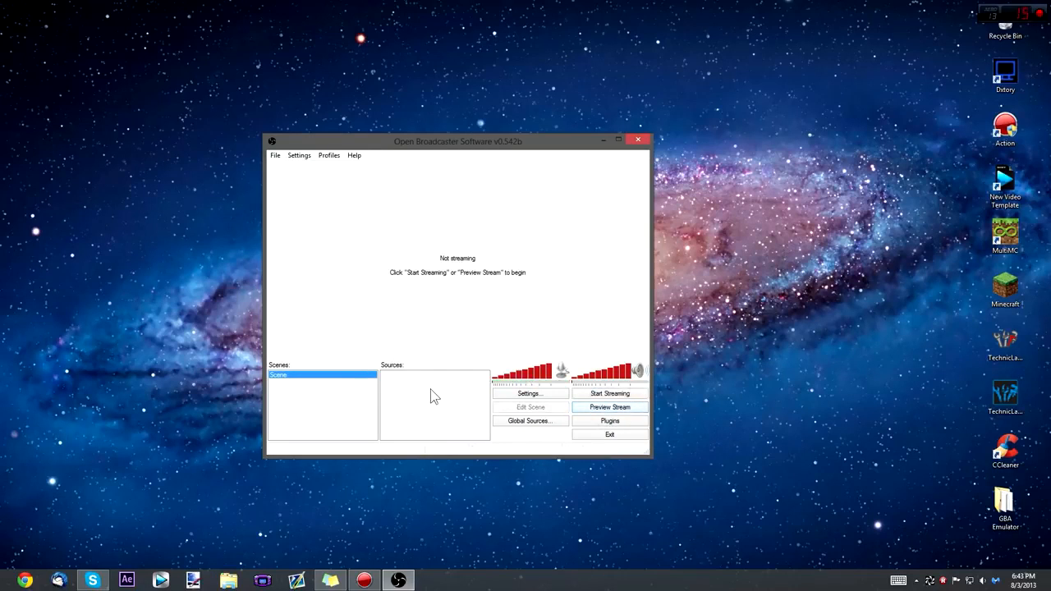
- Launch Minecraft 1.6.2, move its window aside, and switch back to Open Broadcaster Software
left_click(1015, 283)
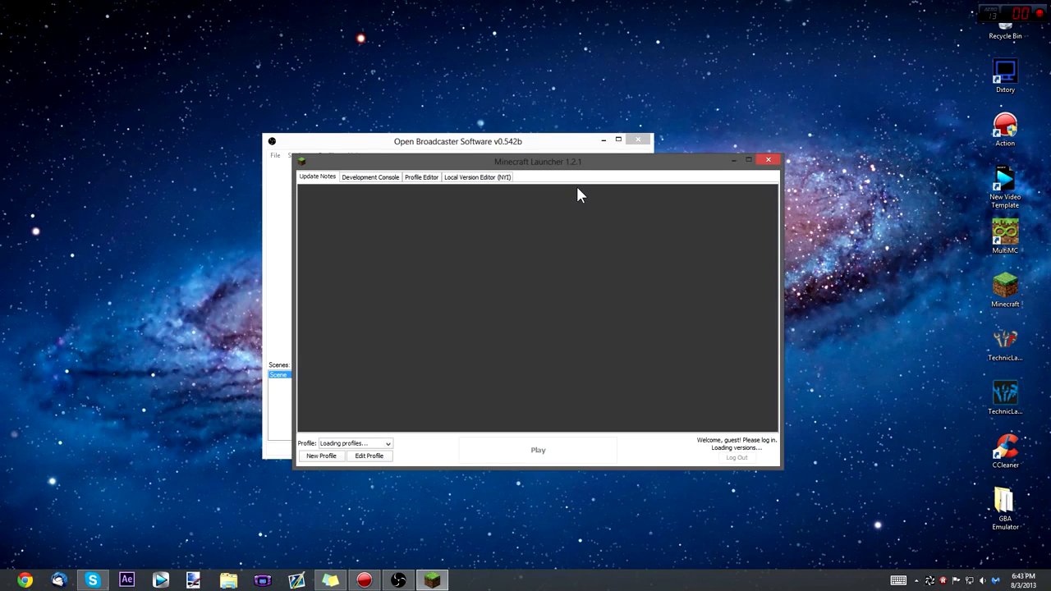
left_click(533, 443)
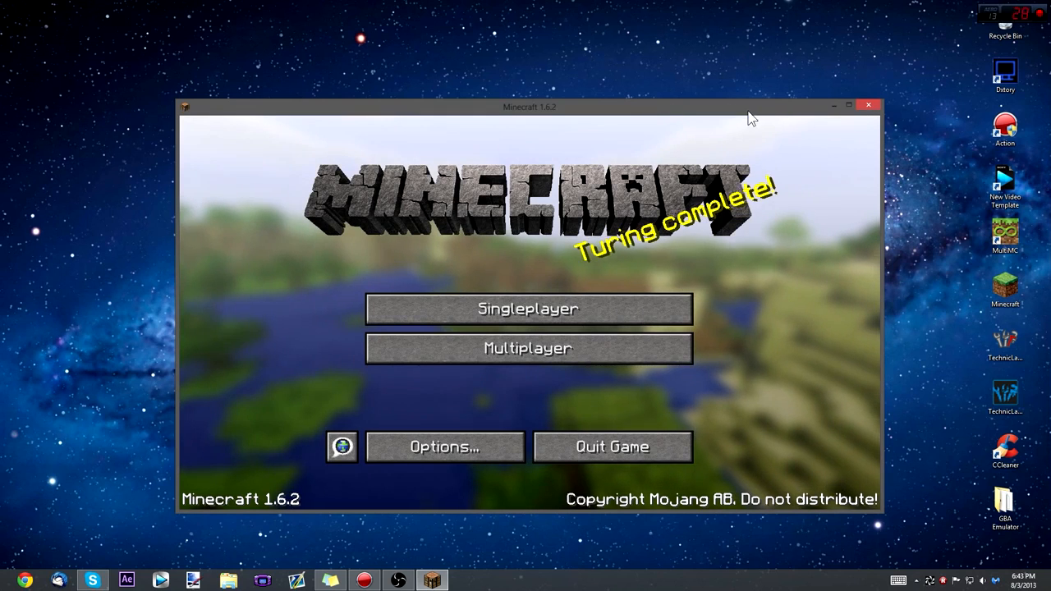
left_click_drag(748, 119, 860, 154)
left_click(274, 205)
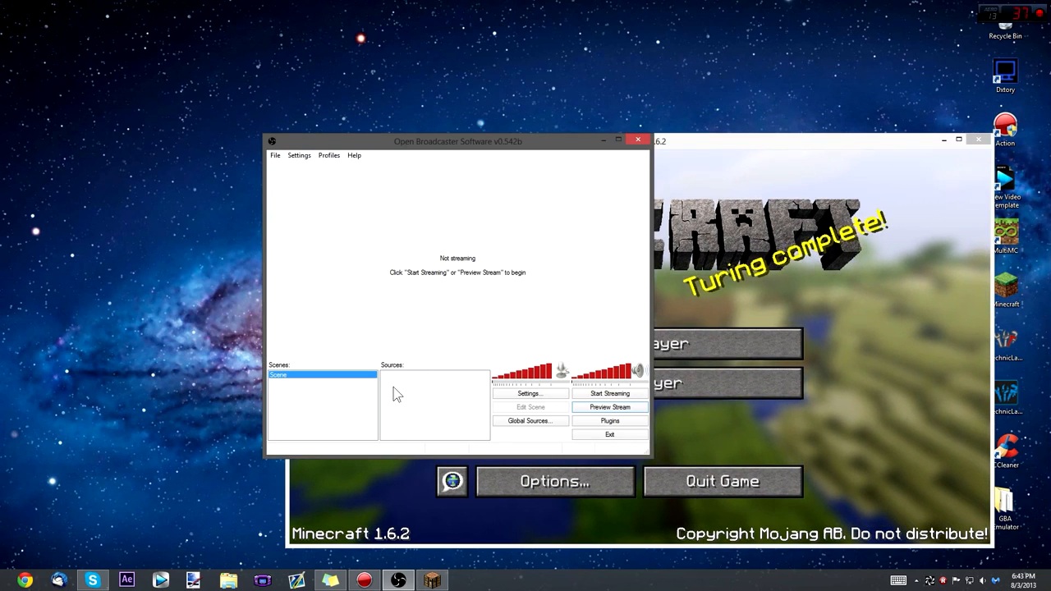
- Add a Game Capture source under its default name, with [javaw]: Minecraft 1.6.2 as the selected application and mouse cursor capture on
mouse_move(412, 399)
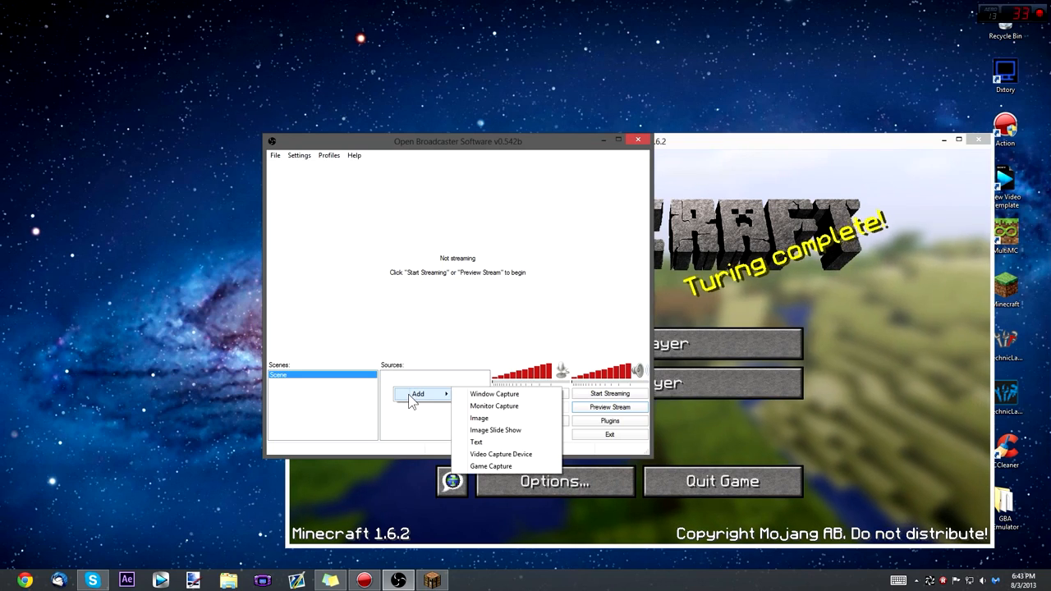
left_click(491, 466)
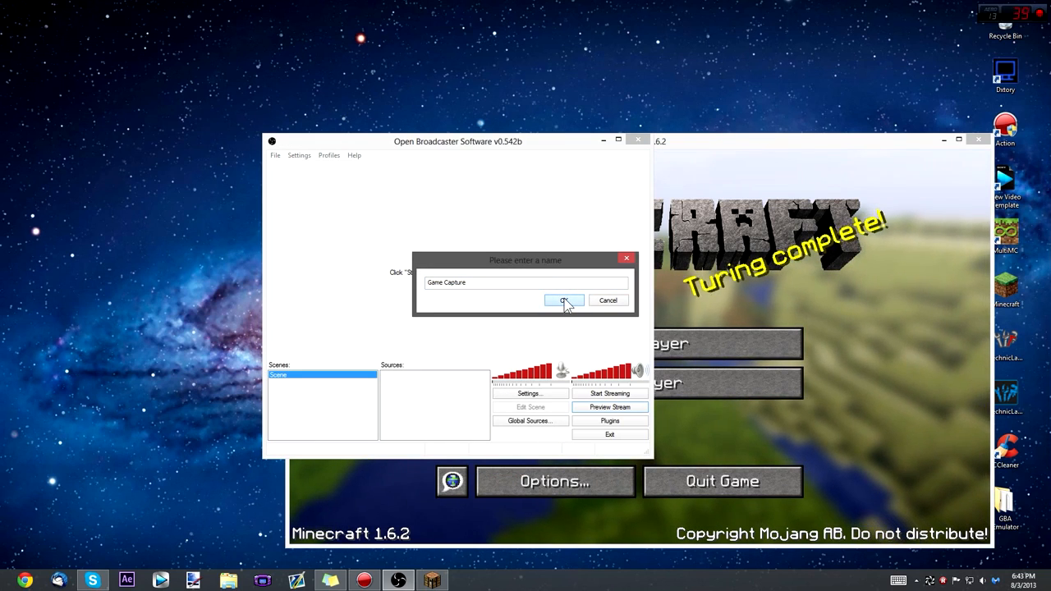
left_click(565, 302)
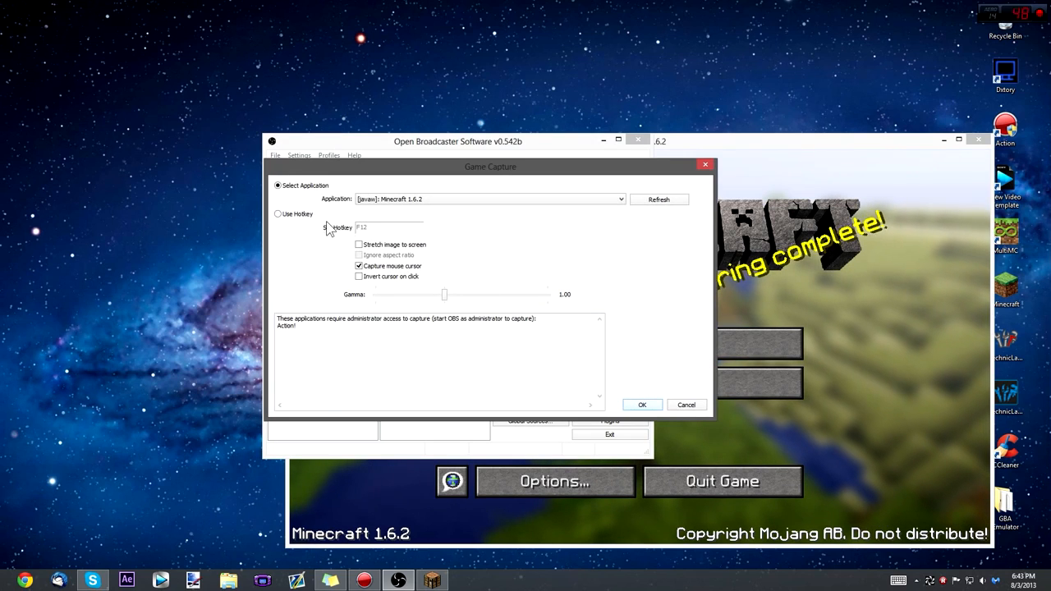
left_click(391, 199)
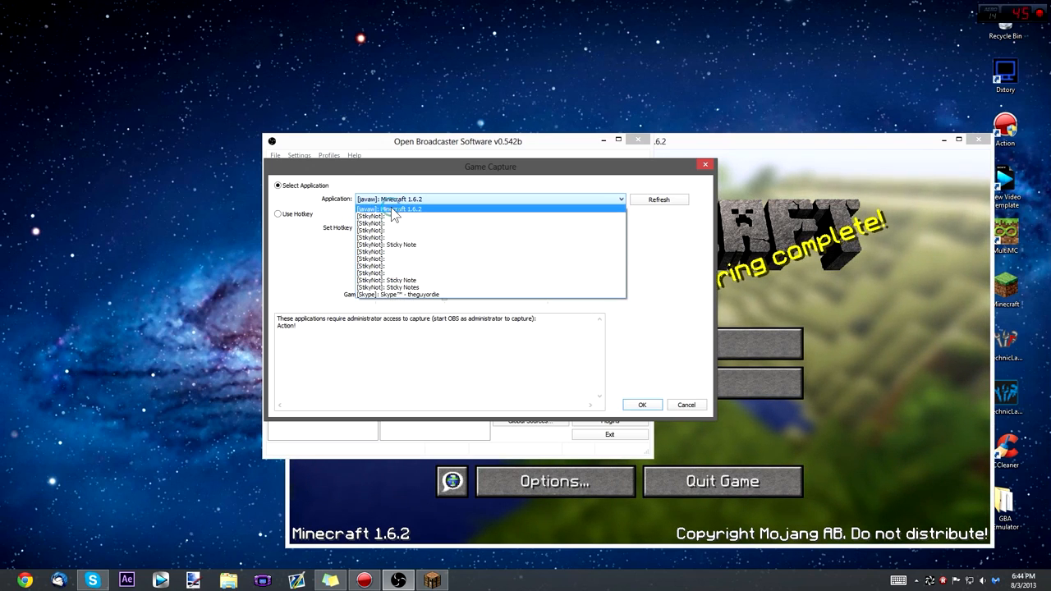
left_click(393, 209)
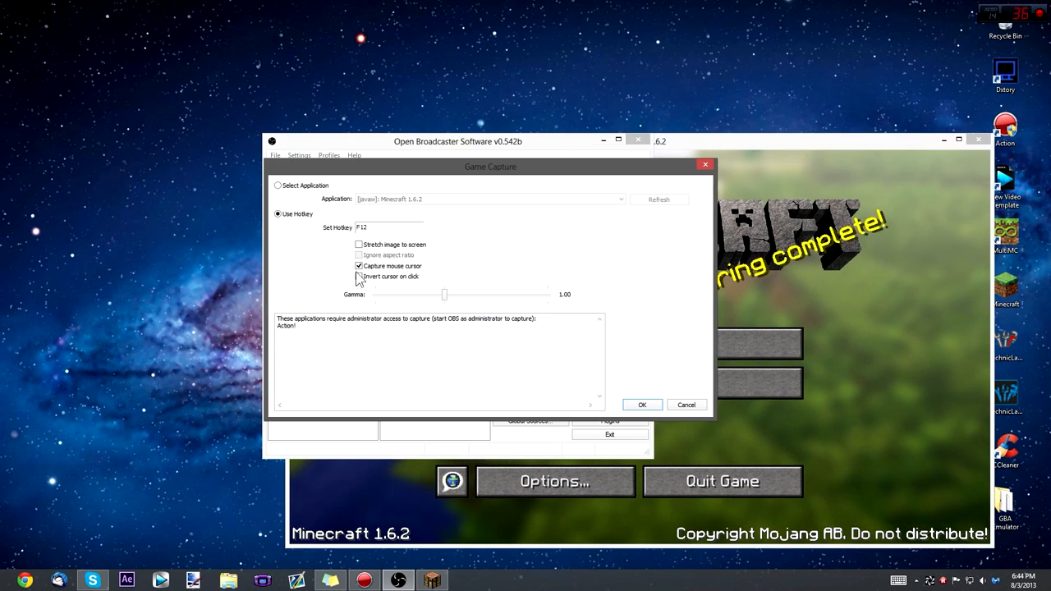
left_click(278, 186)
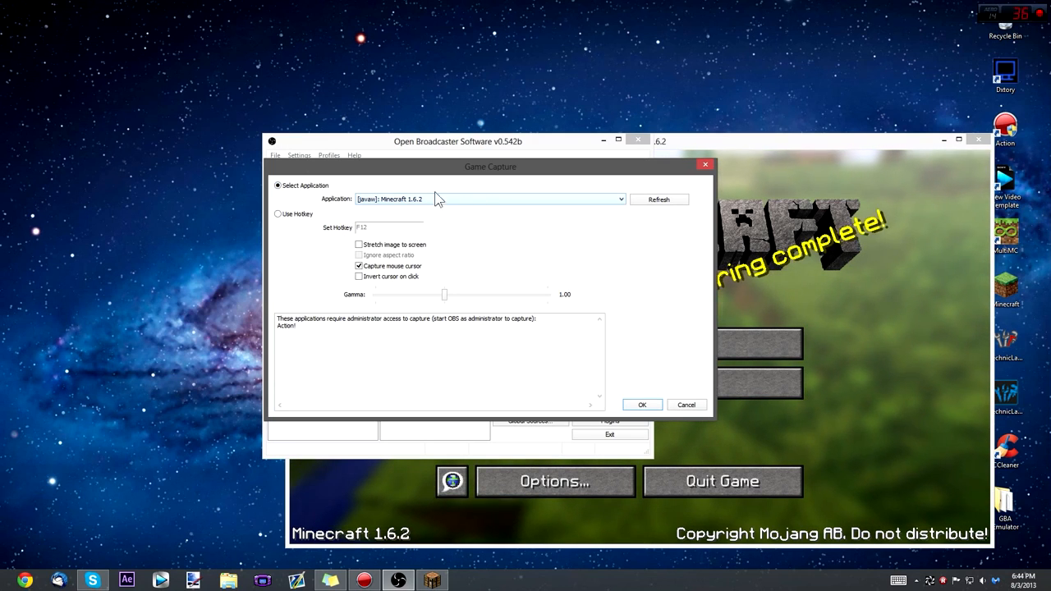
left_click(642, 402)
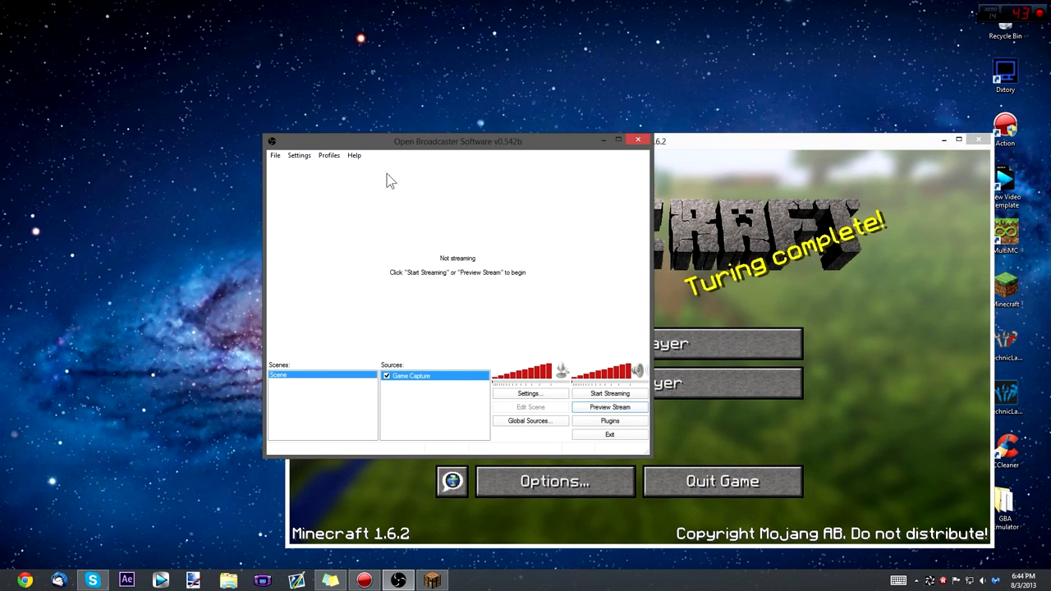
- Reopen the Game Capture source's properties and review the applications available for capture
right_click(415, 380)
left_click(425, 448)
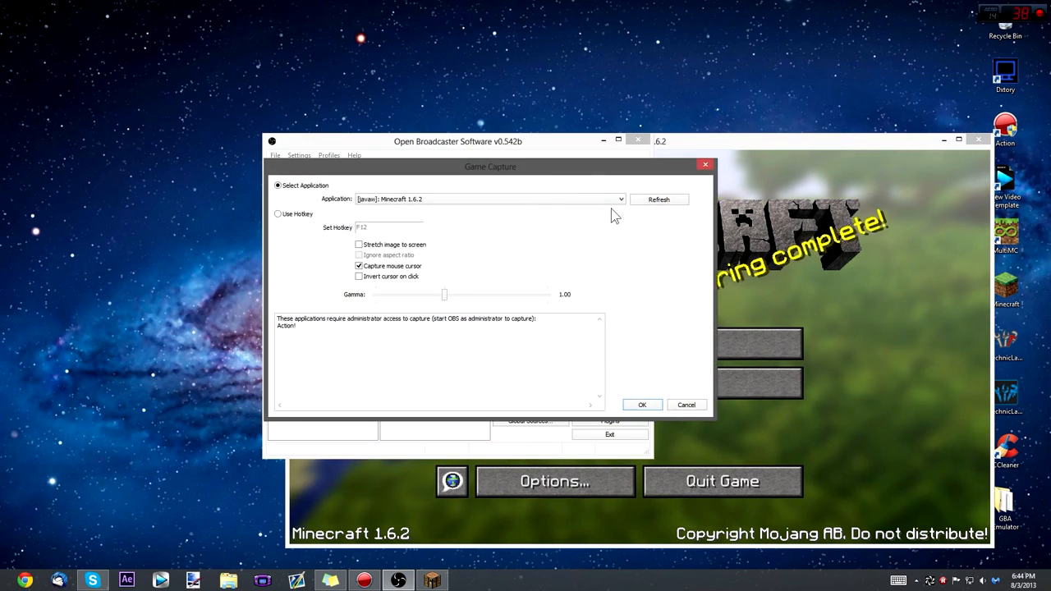
left_click(547, 201)
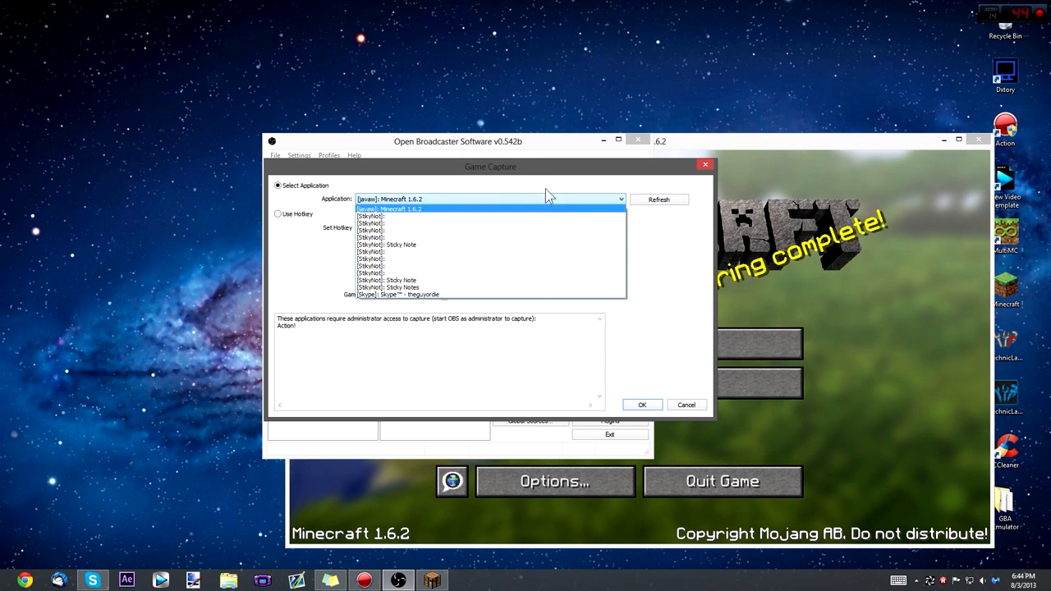
left_click(671, 263)
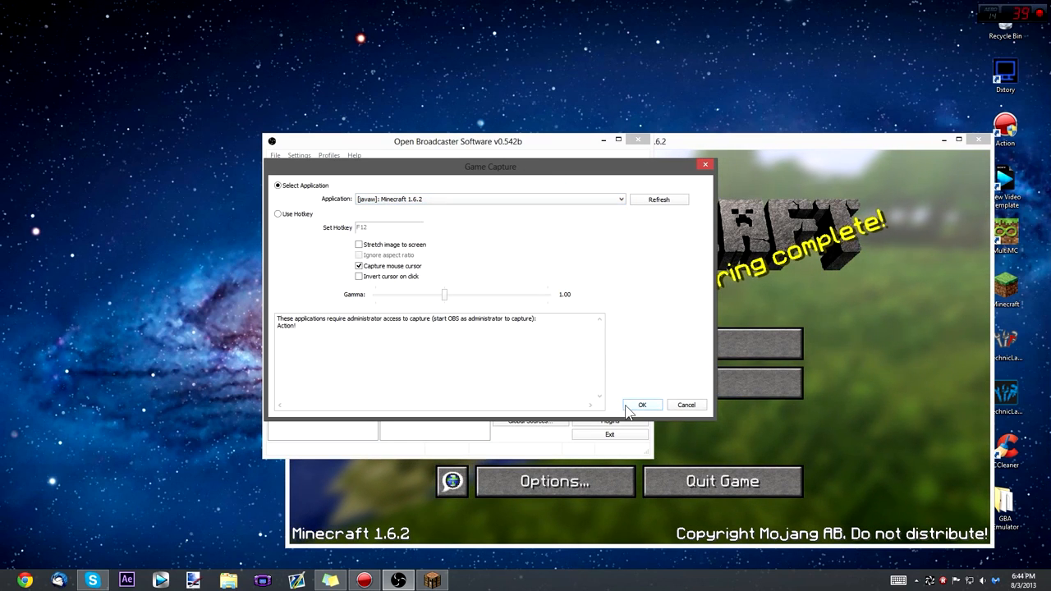
left_click(628, 406)
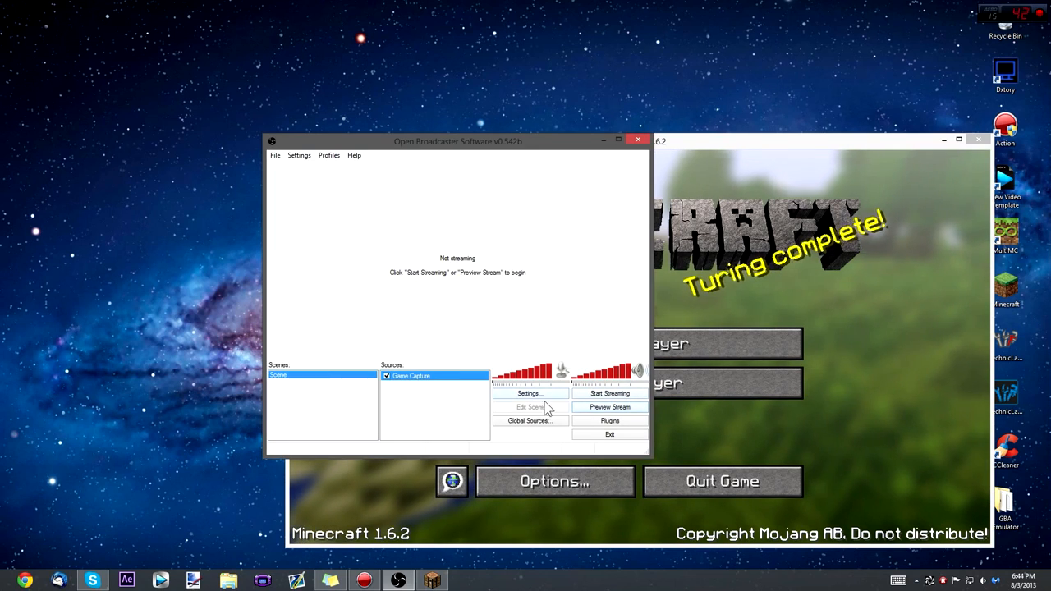
- Preview the stream to check the captured Minecraft window, then stop the preview
left_click(609, 407)
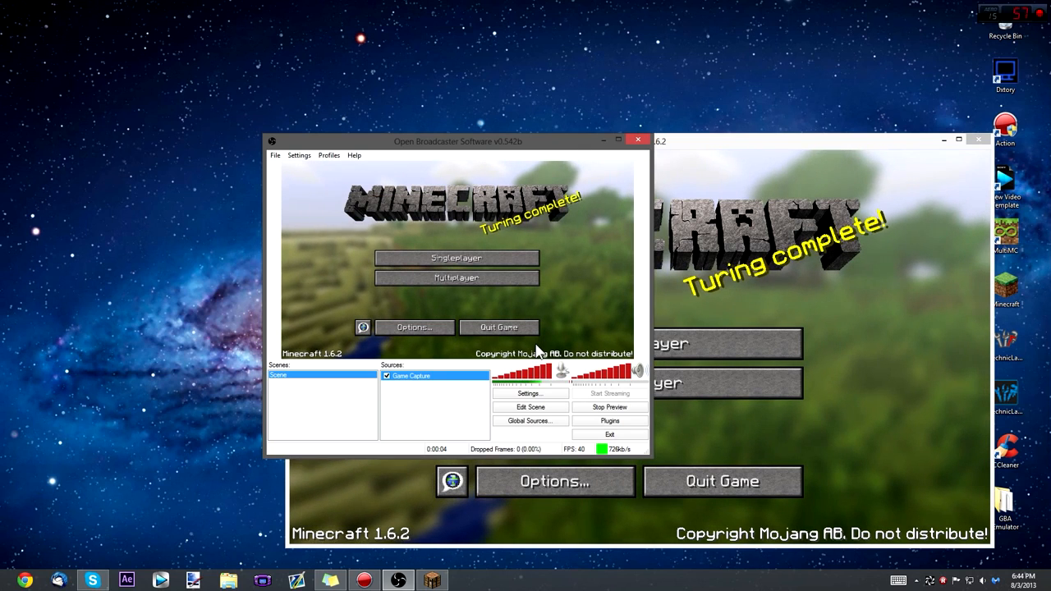
left_click(590, 403)
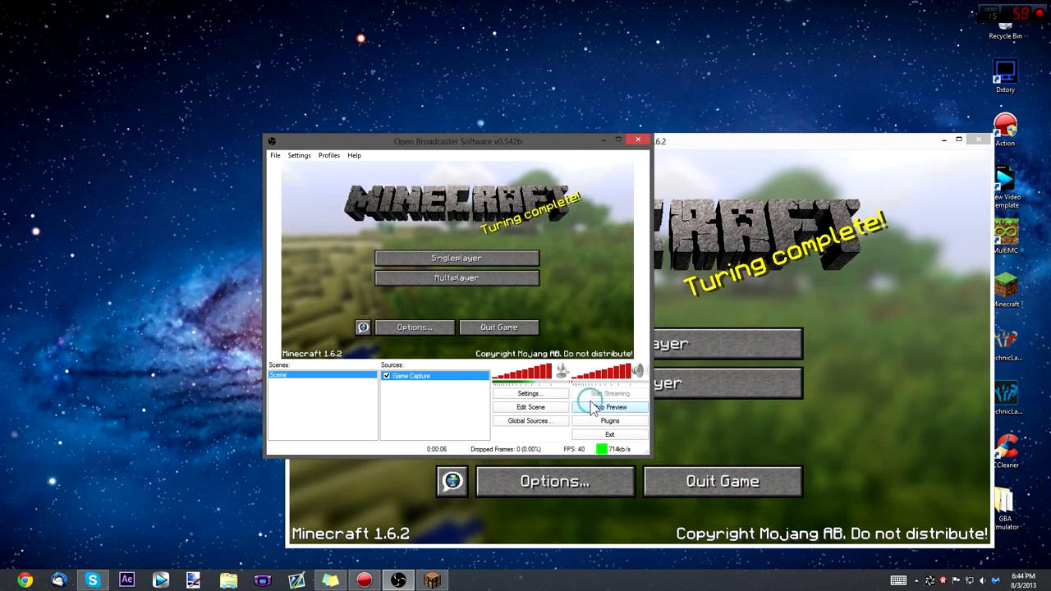
left_click(414, 399)
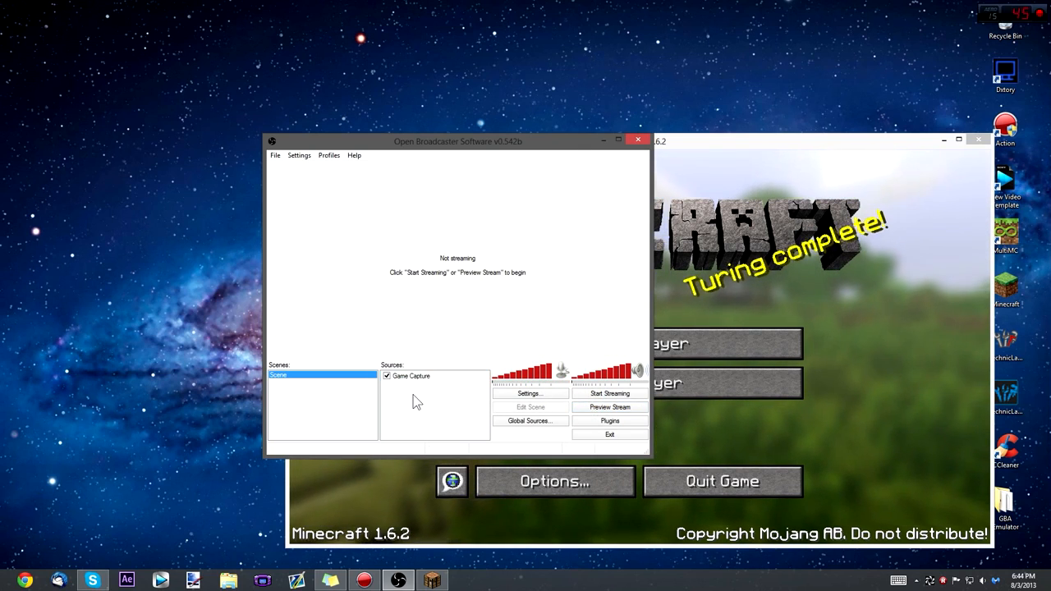
- Add a Text source under its default name and enter TEST as its text
right_click(413, 395)
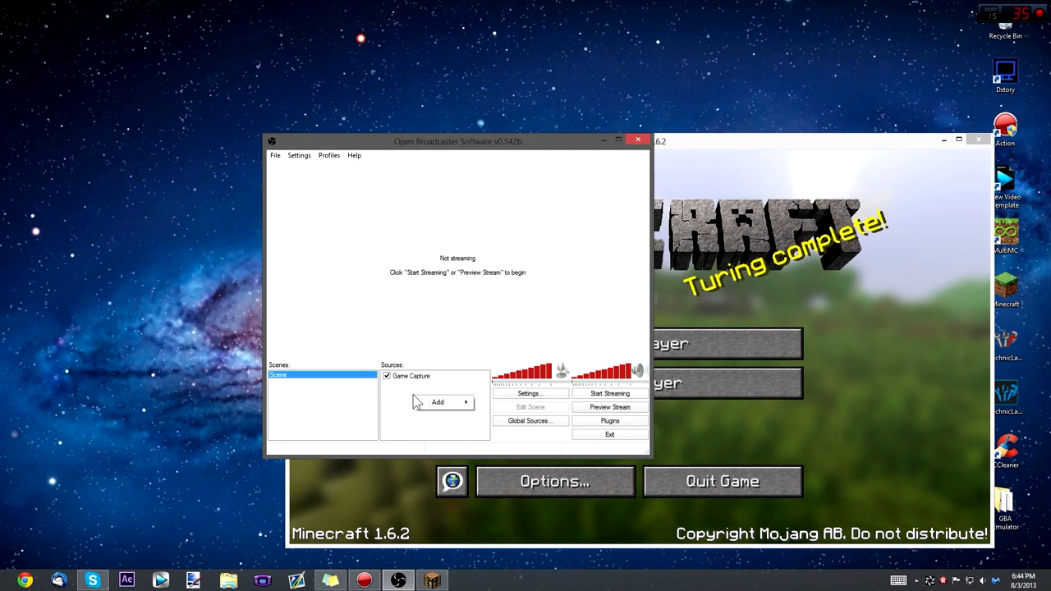
mouse_move(443, 402)
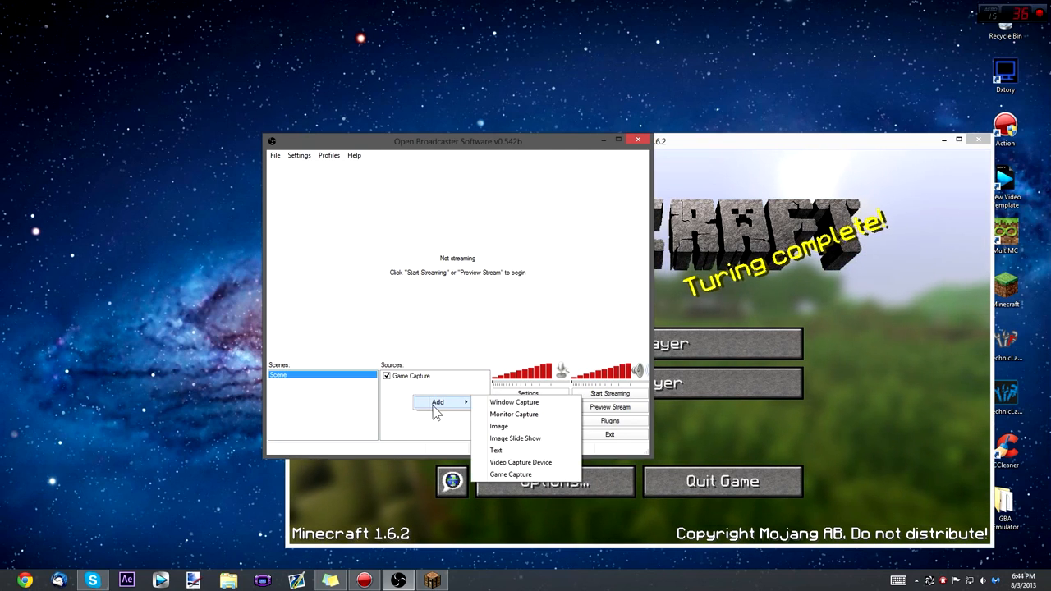
left_click(500, 450)
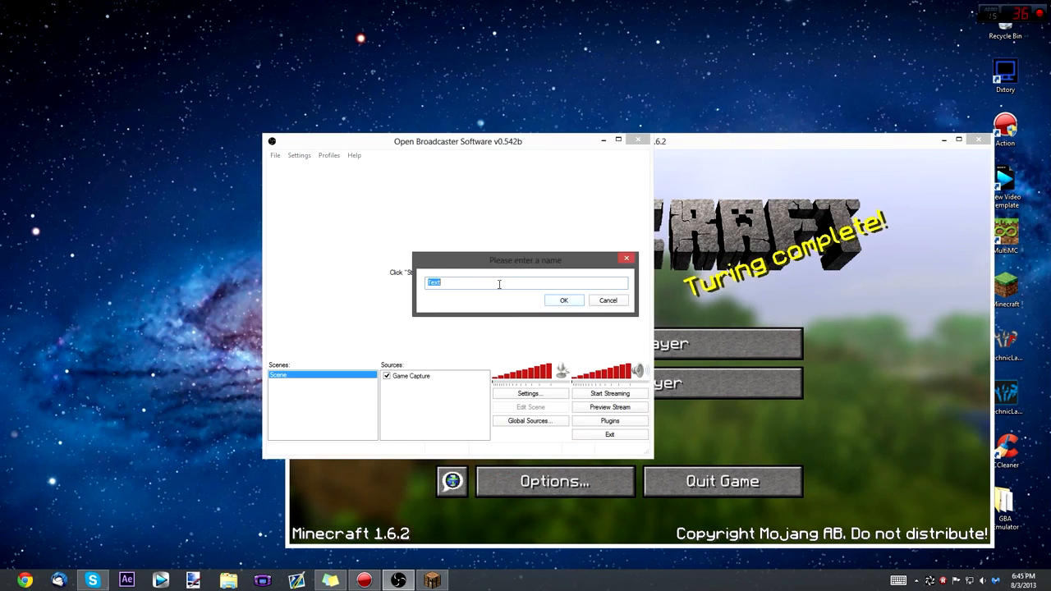
left_click(563, 299)
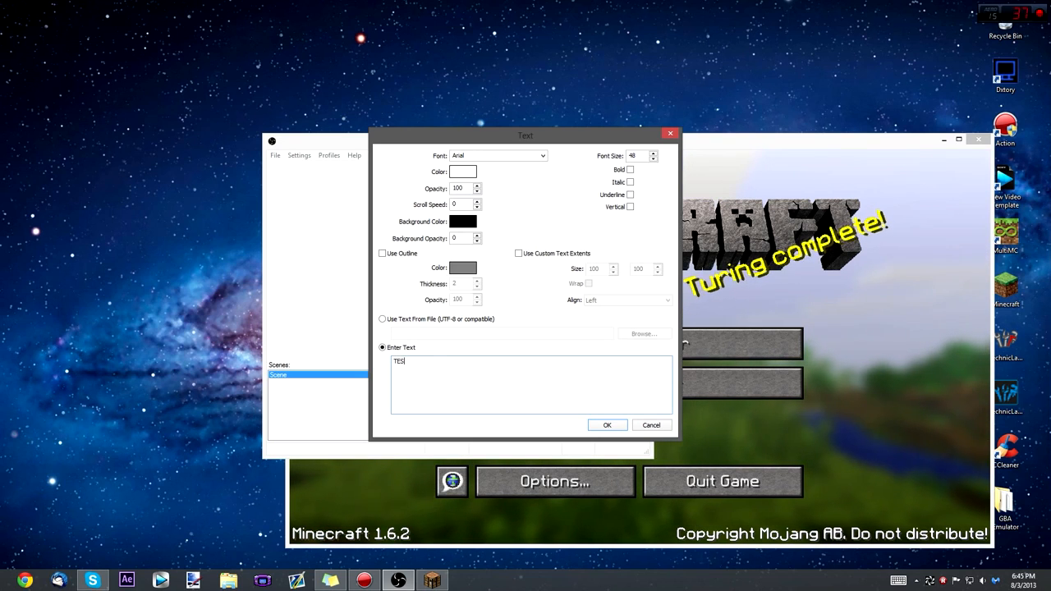
- Set the Text source's font to Bandwidth BRK, enable its outline, and accept the text settings
left_click(545, 160)
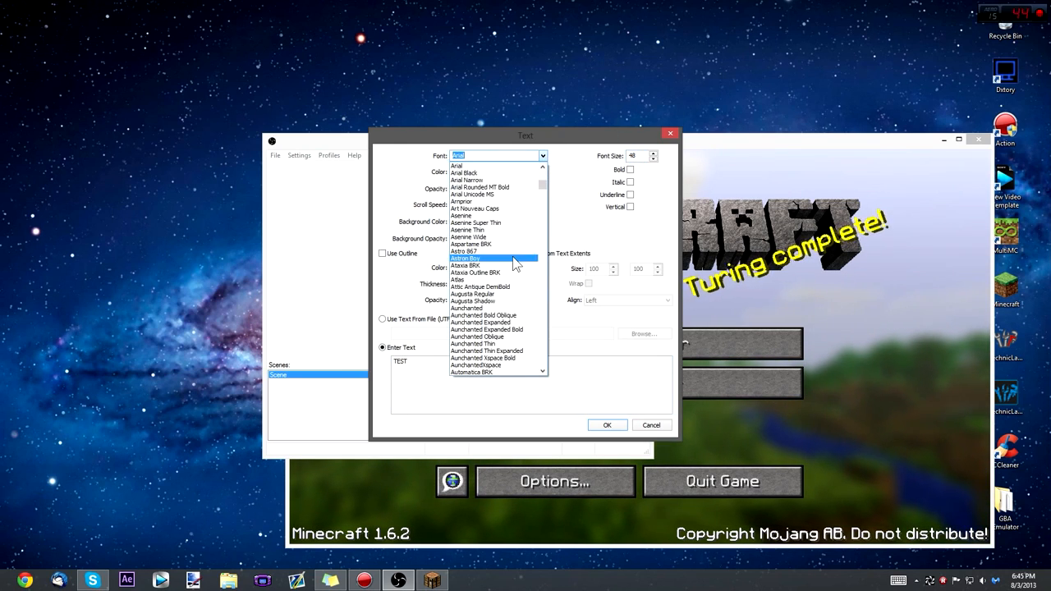
scroll(486, 302, "down", 3)
scroll(486, 302, "down", 2)
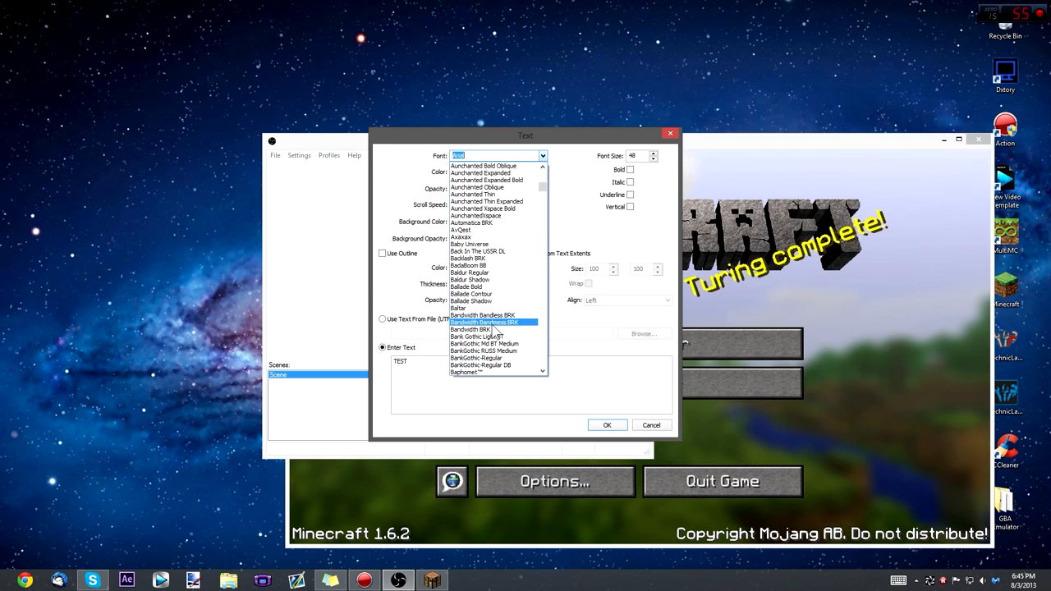
left_click(476, 324)
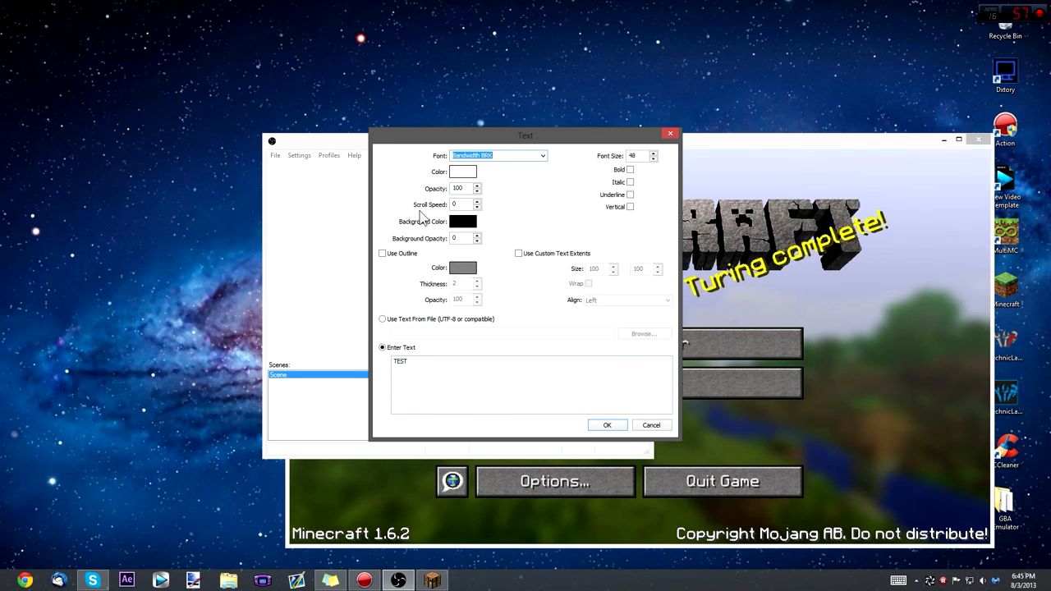
left_click(381, 253)
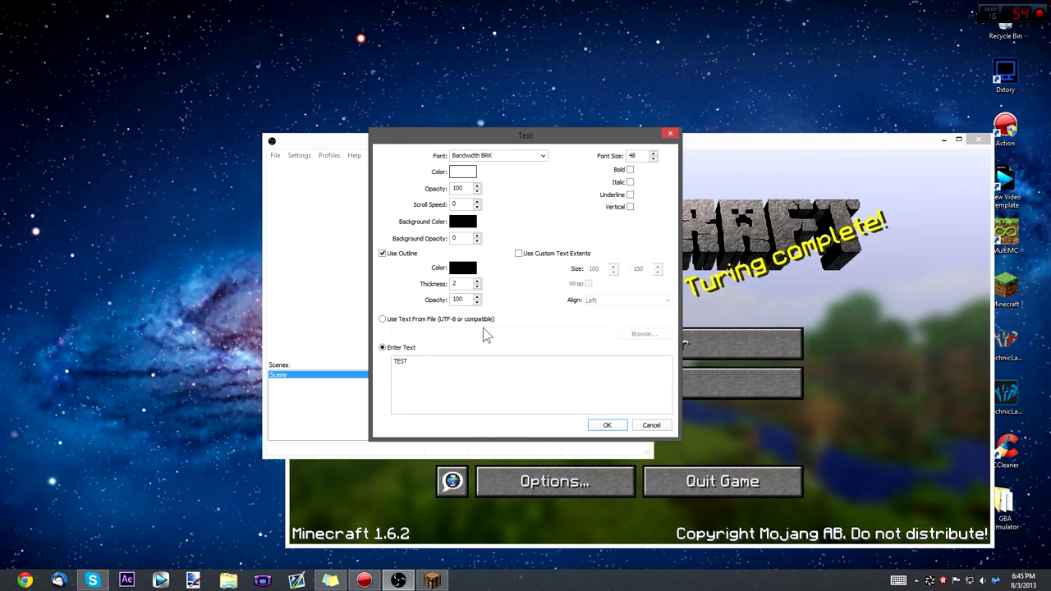
left_click(606, 424)
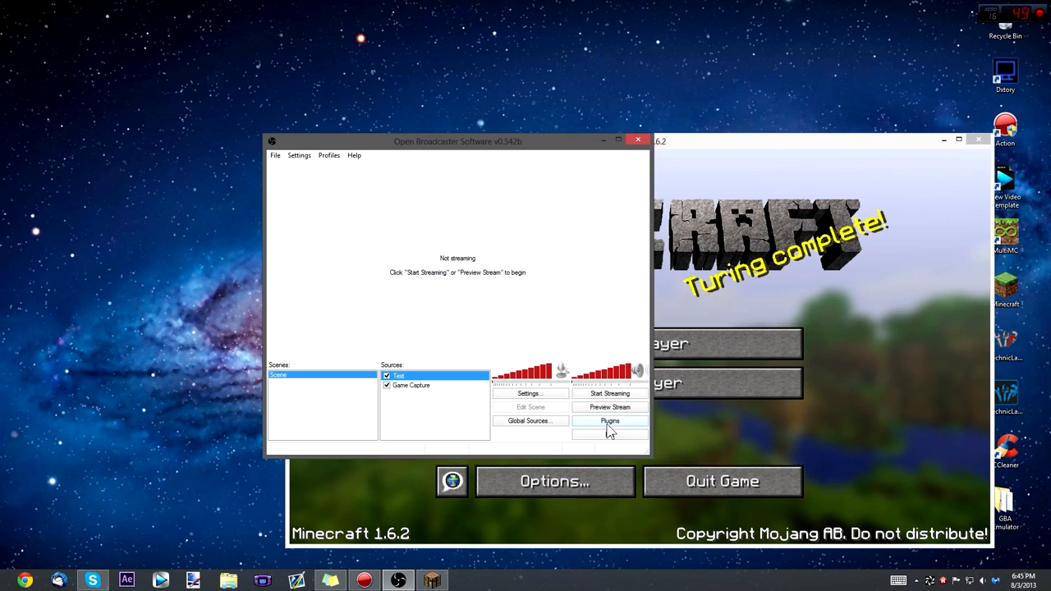
- Start previewing the stream, center the Text source in the frame, and move it to the top edge
left_click(608, 408)
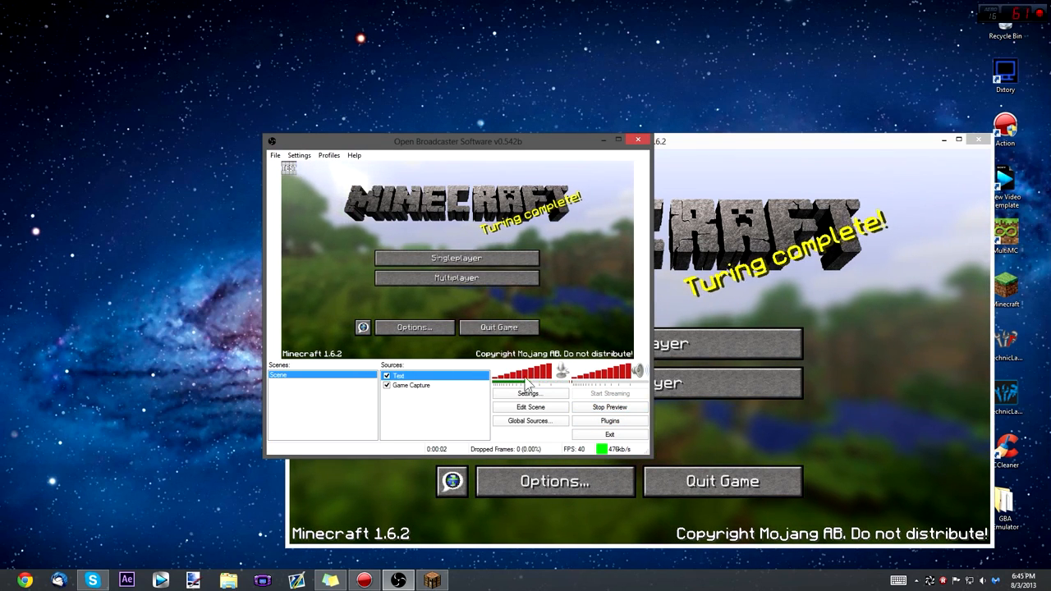
right_click(414, 378)
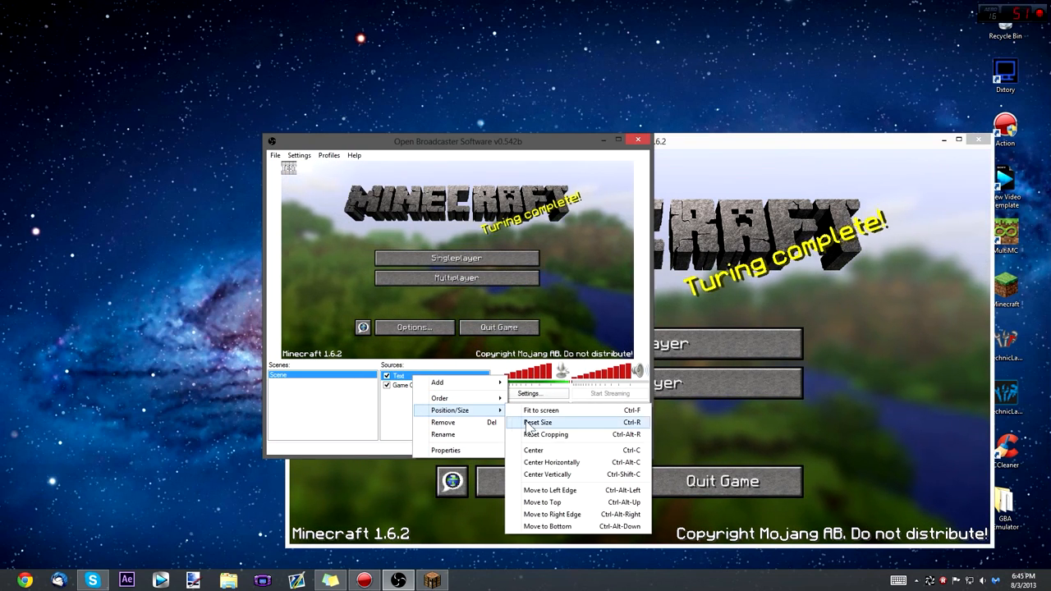
left_click(544, 454)
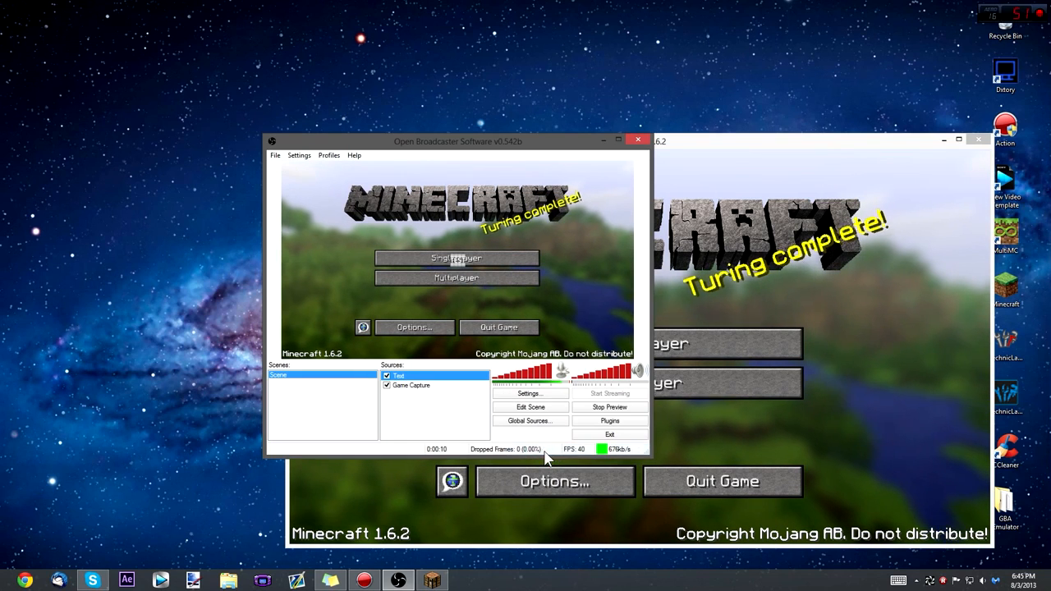
right_click(419, 379)
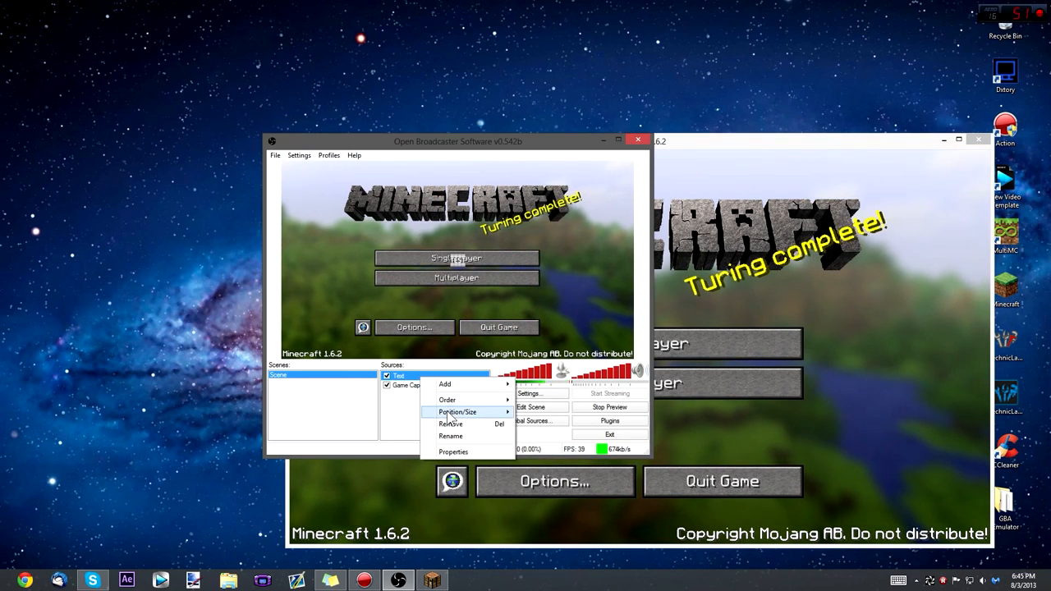
mouse_move(485, 411)
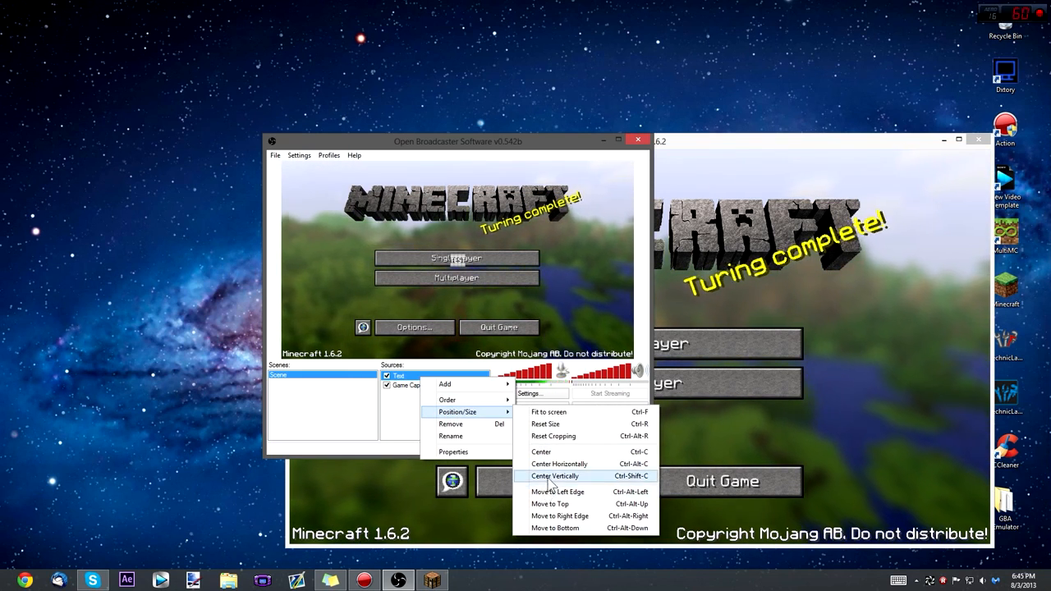
left_click(559, 504)
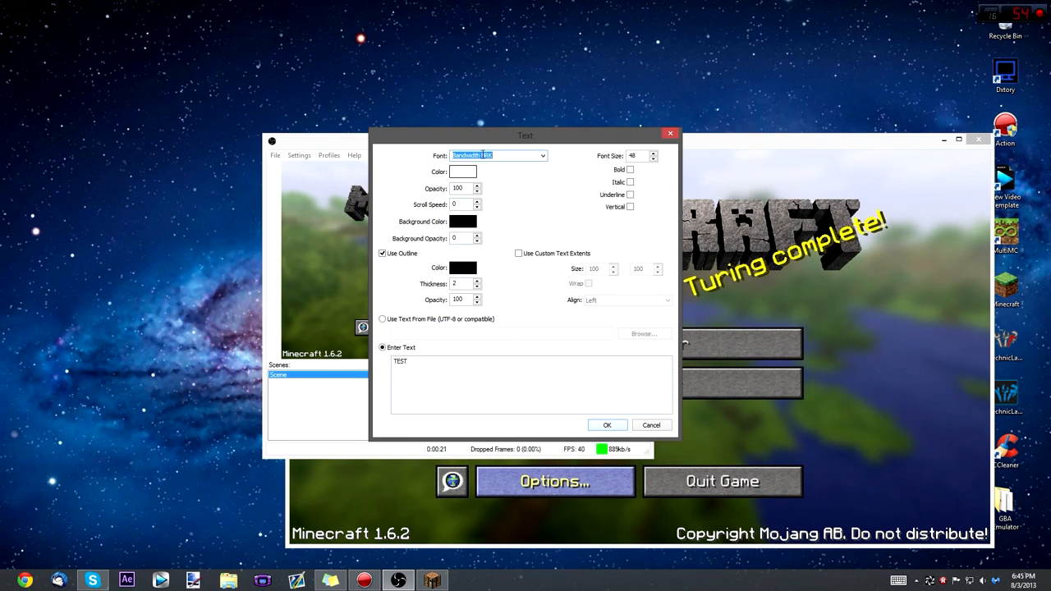
- Change the Text source's content to "TEST This is a TEST" and center the source horizontally
left_click(607, 426)
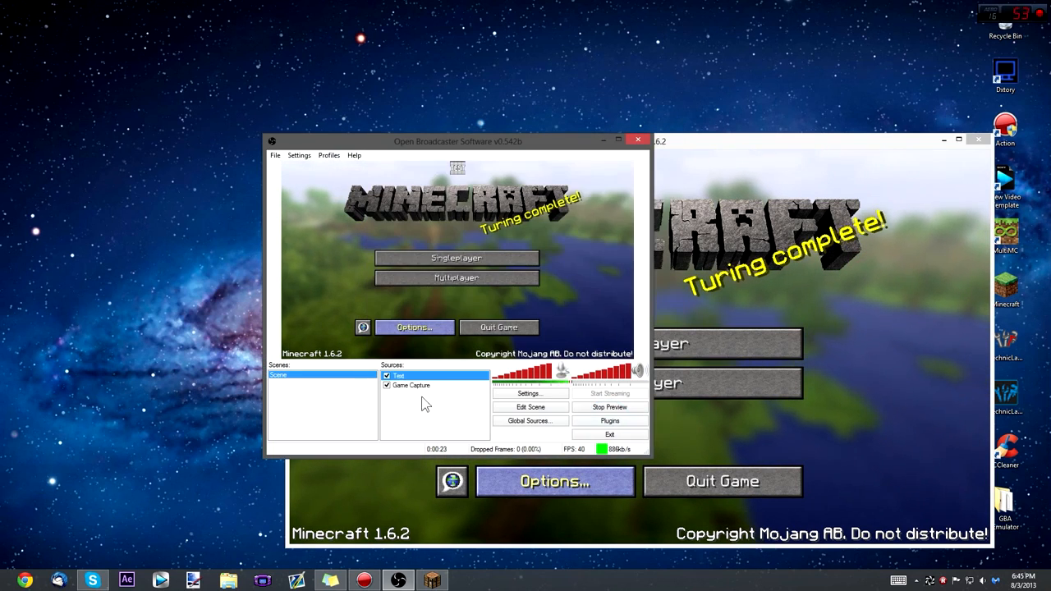
right_click(409, 374)
left_click(420, 450)
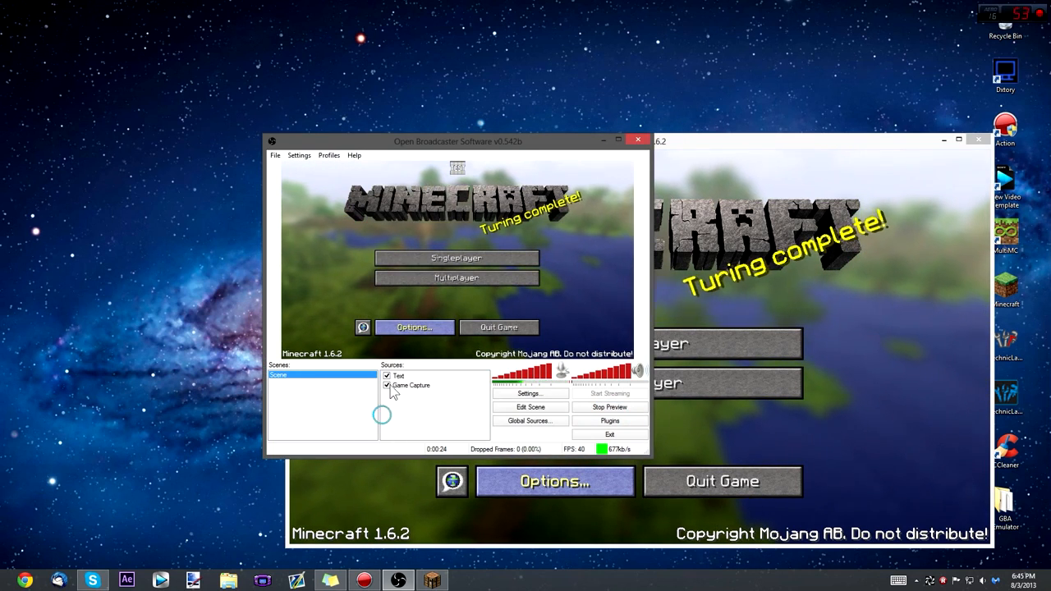
left_click(496, 365)
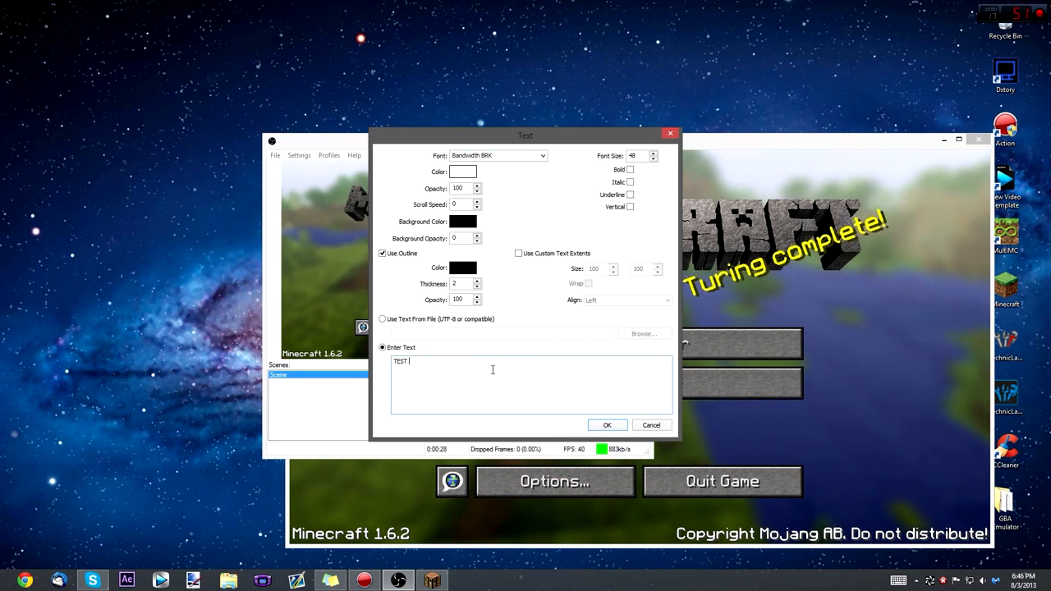
type("This is a")
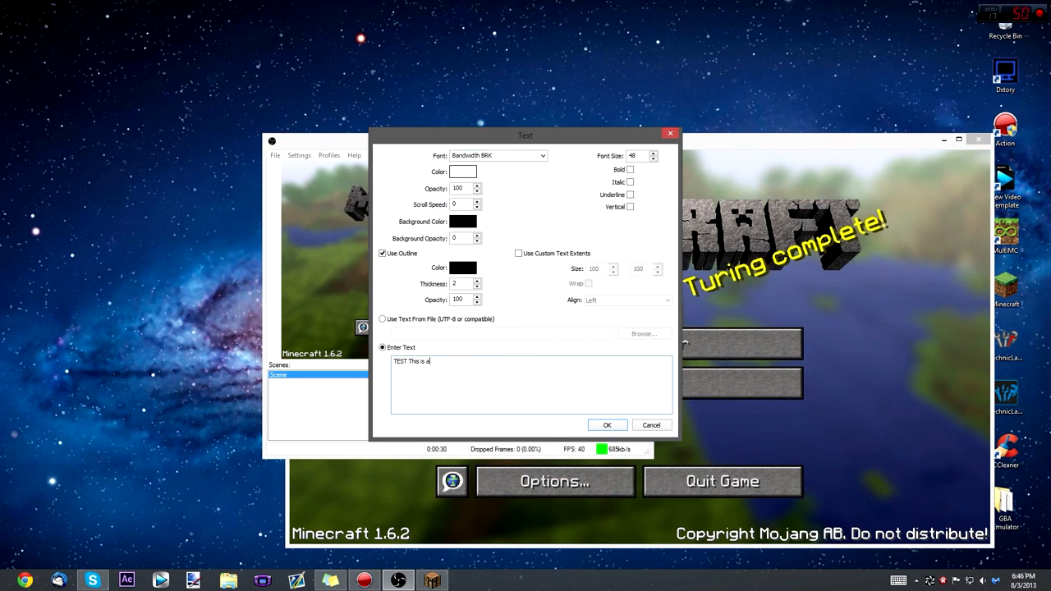
type(" TEST")
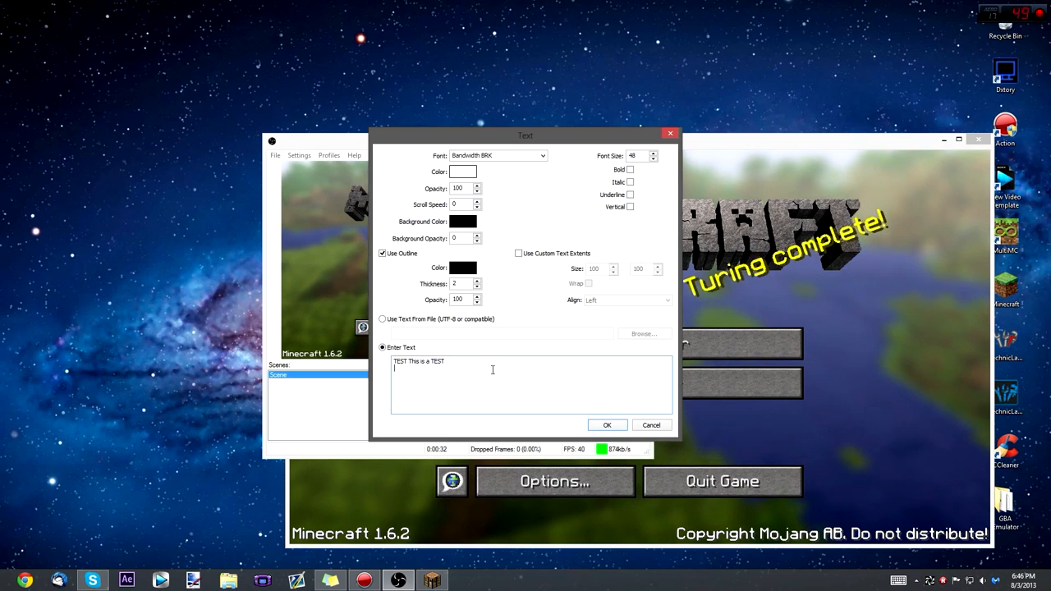
left_click(607, 425)
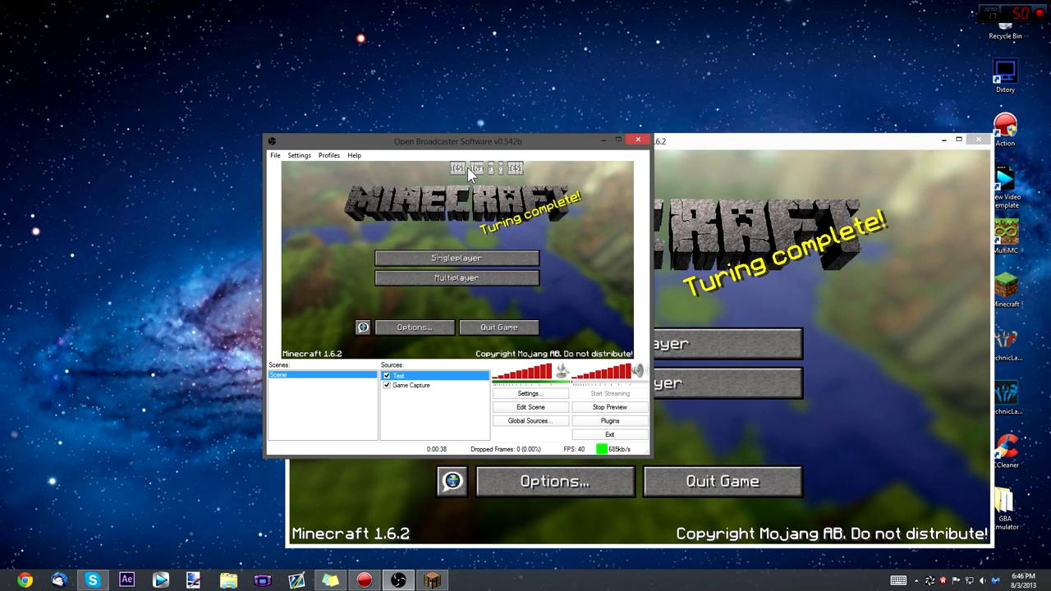
right_click(404, 375)
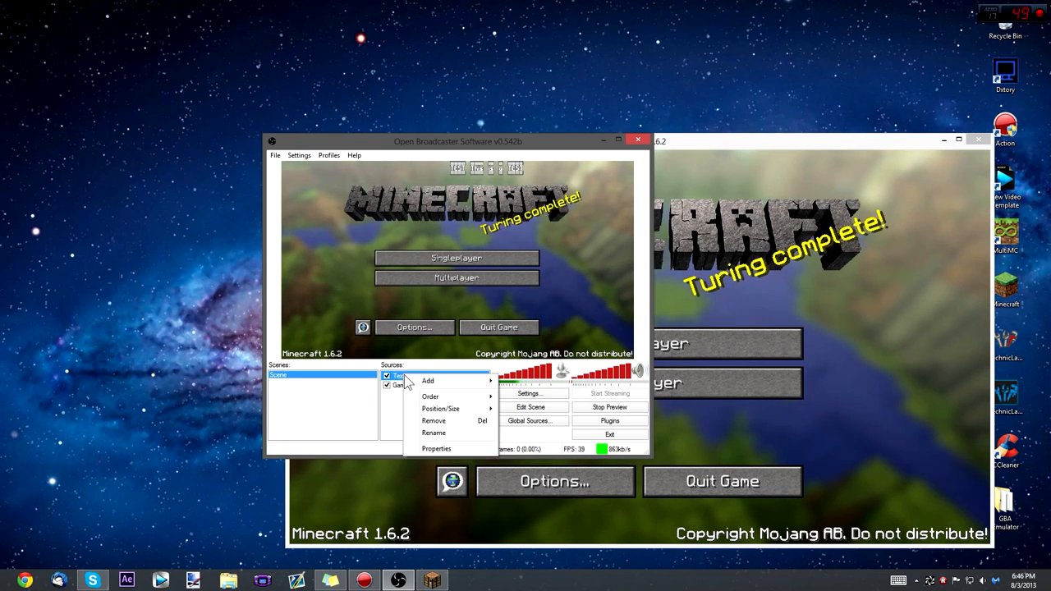
mouse_move(442, 411)
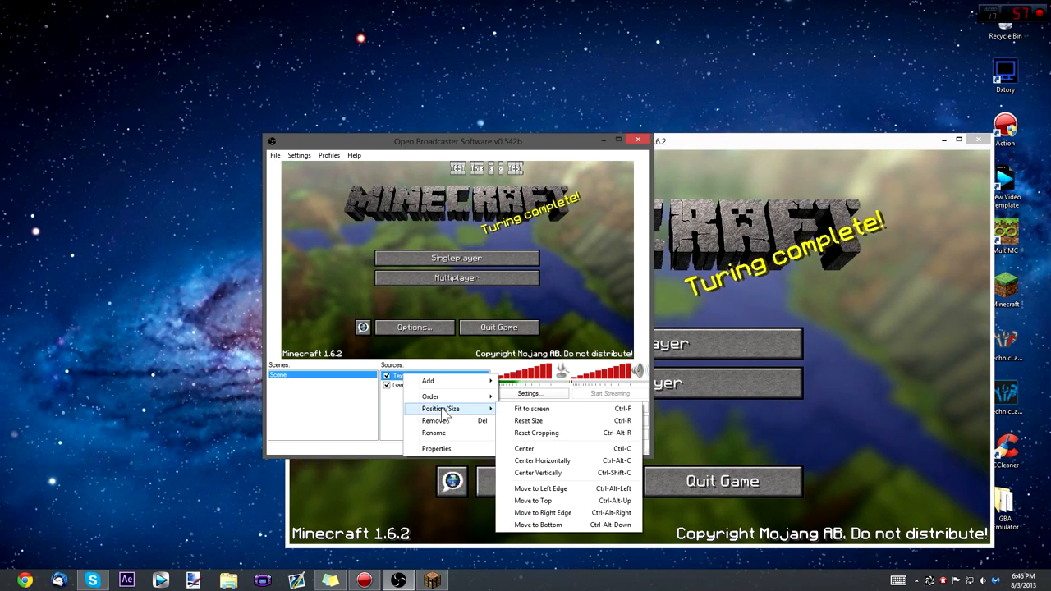
left_click(541, 463)
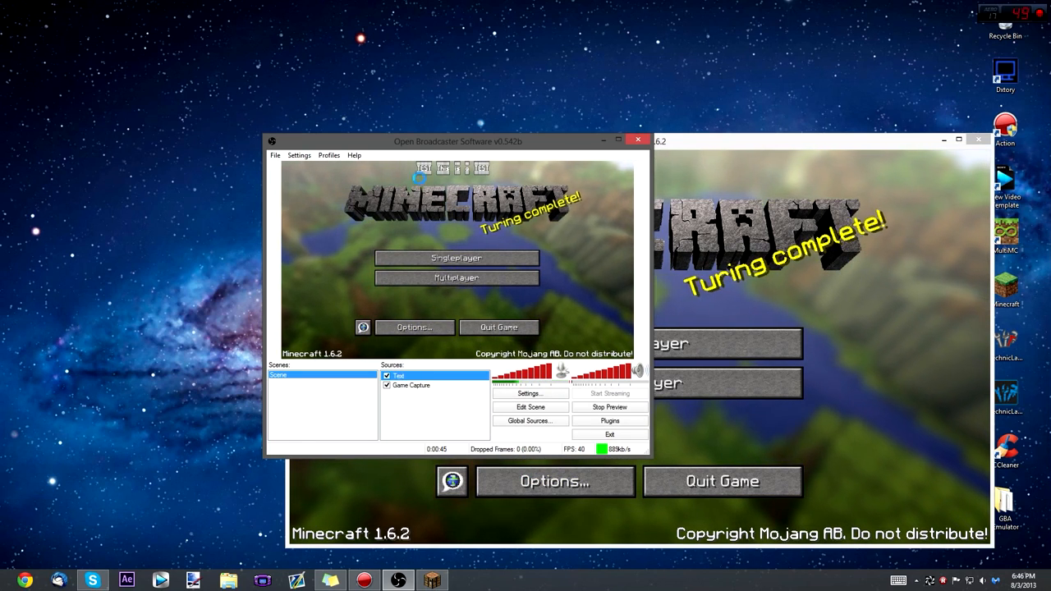
- Set the Text source's font to Belshaw and center the source horizontally again
left_click_drag(460, 362, 299, 335)
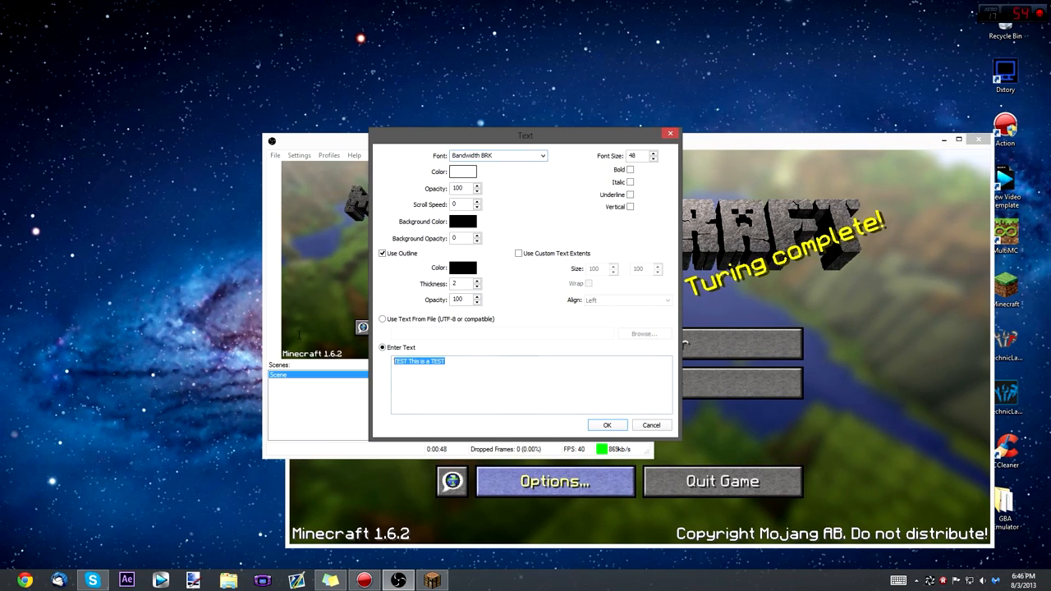
left_click(543, 156)
left_click(492, 350)
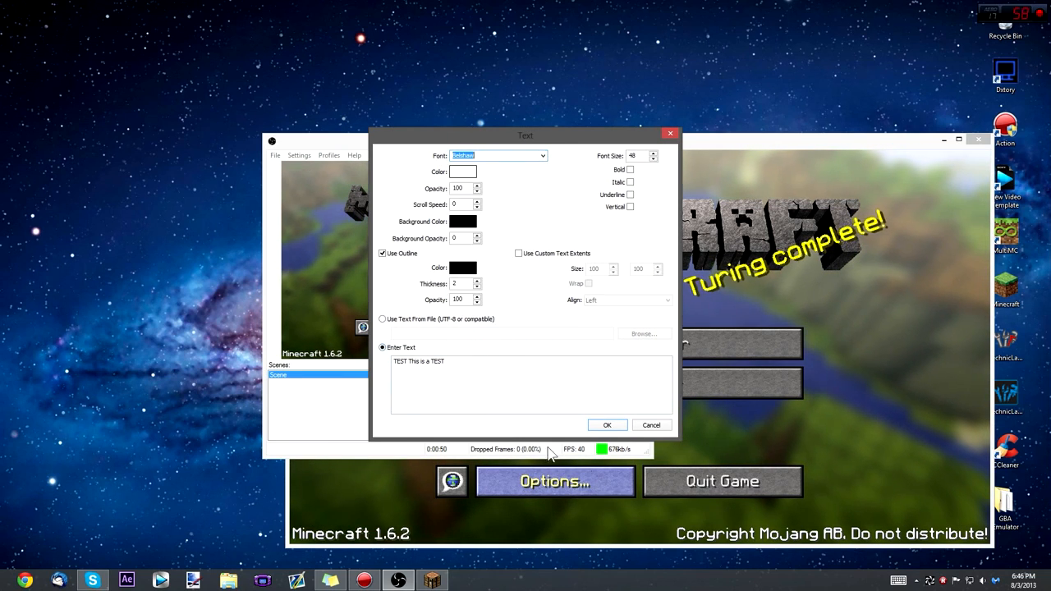
left_click(607, 425)
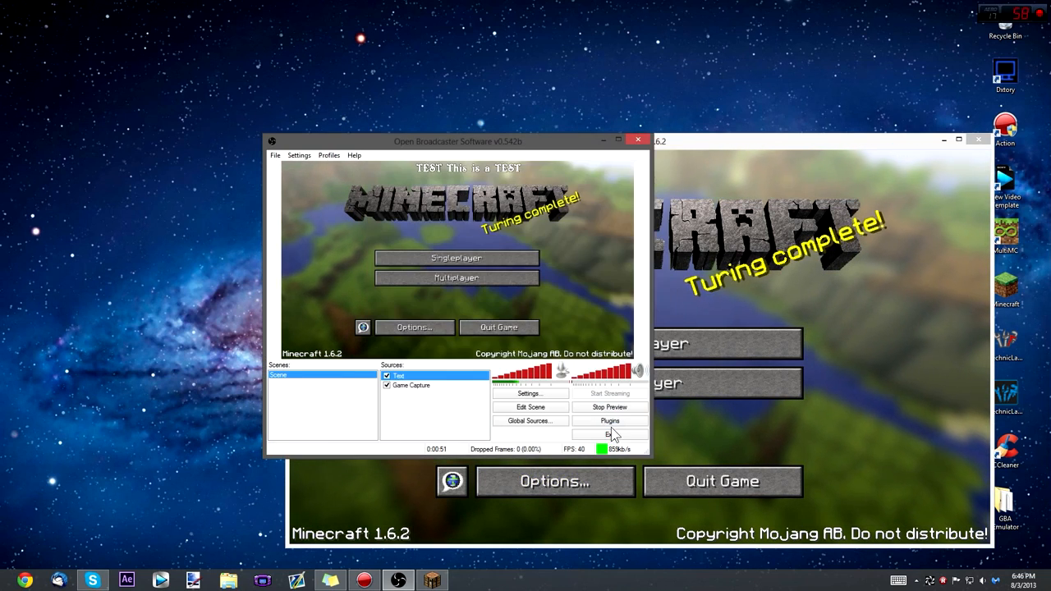
right_click(415, 377)
mouse_move(447, 414)
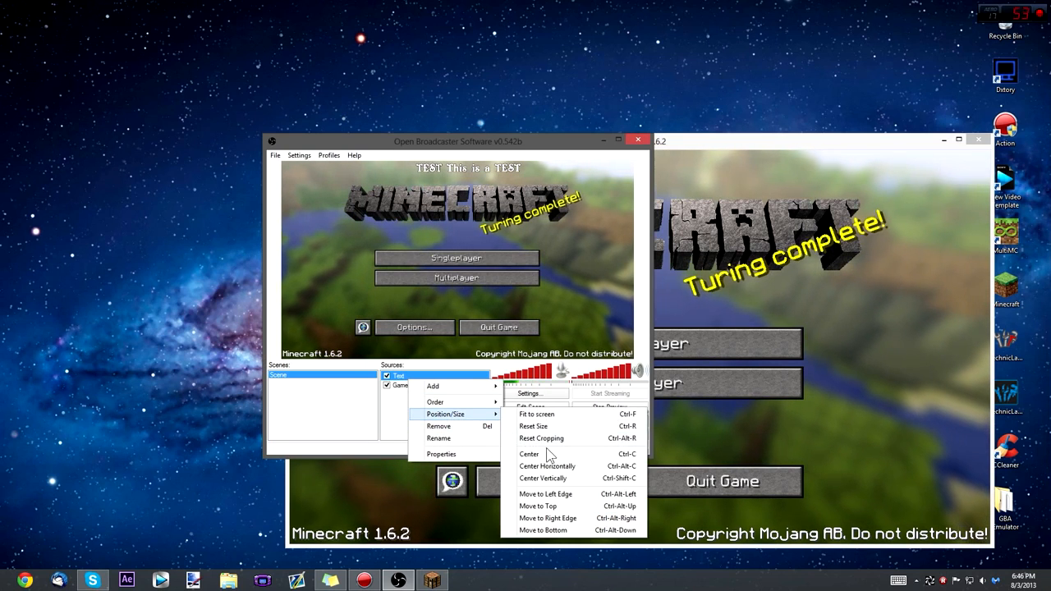
left_click(546, 466)
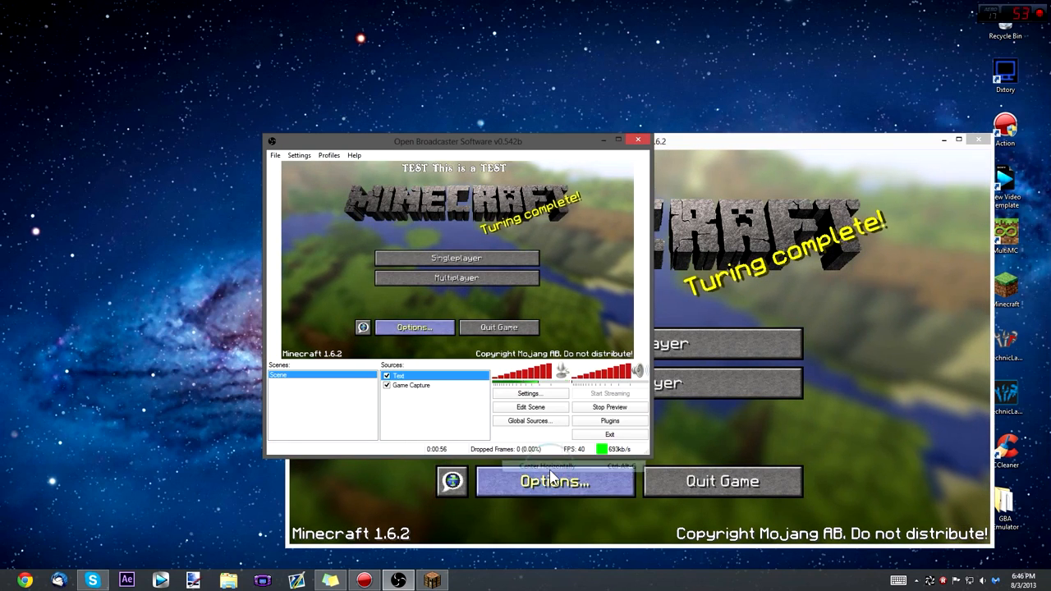
right_click(397, 379)
mouse_move(447, 408)
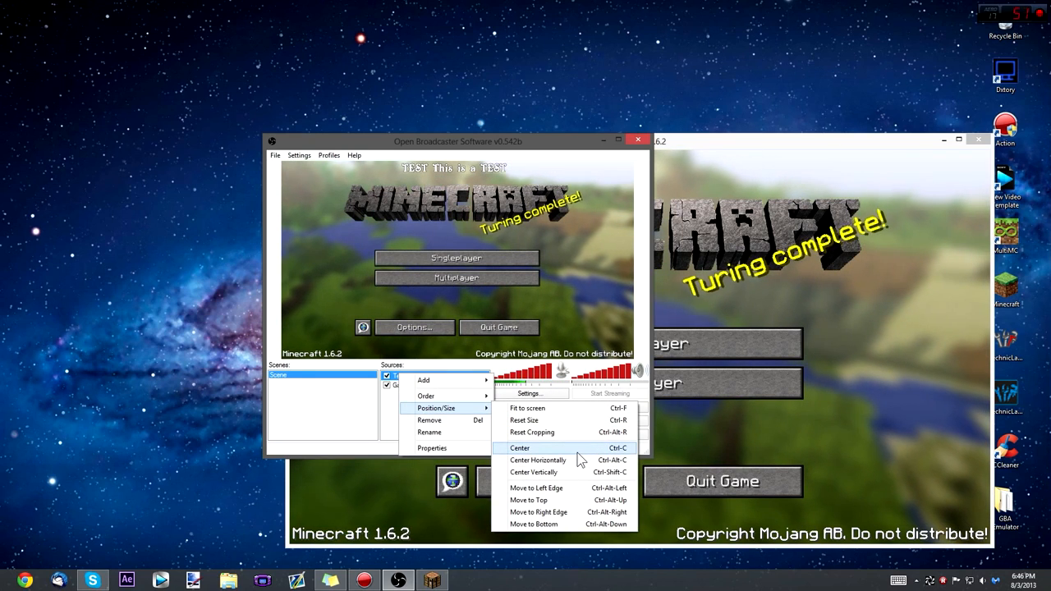
left_click(386, 405)
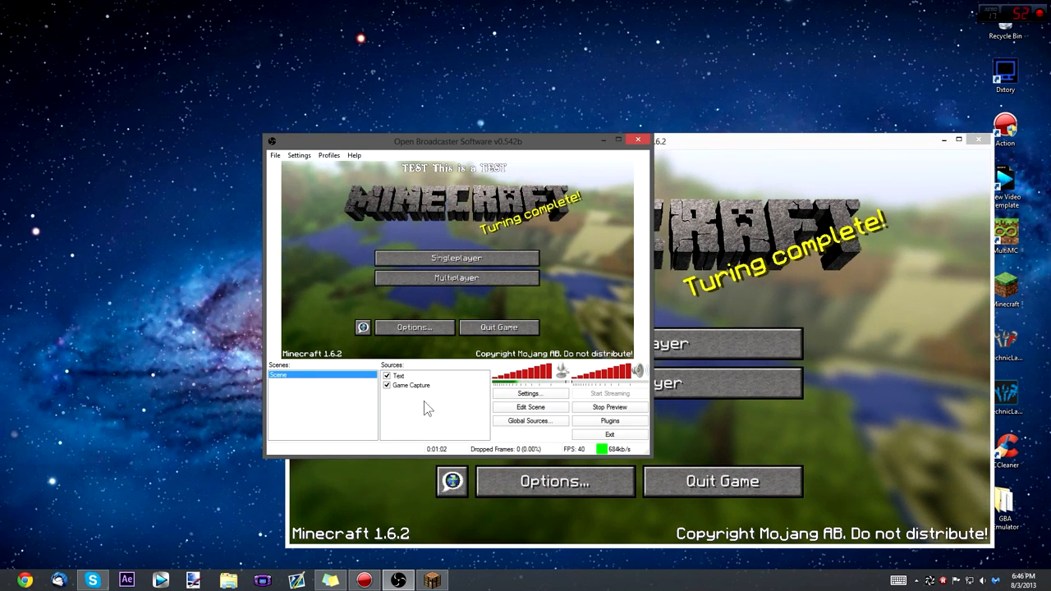
left_click(402, 378)
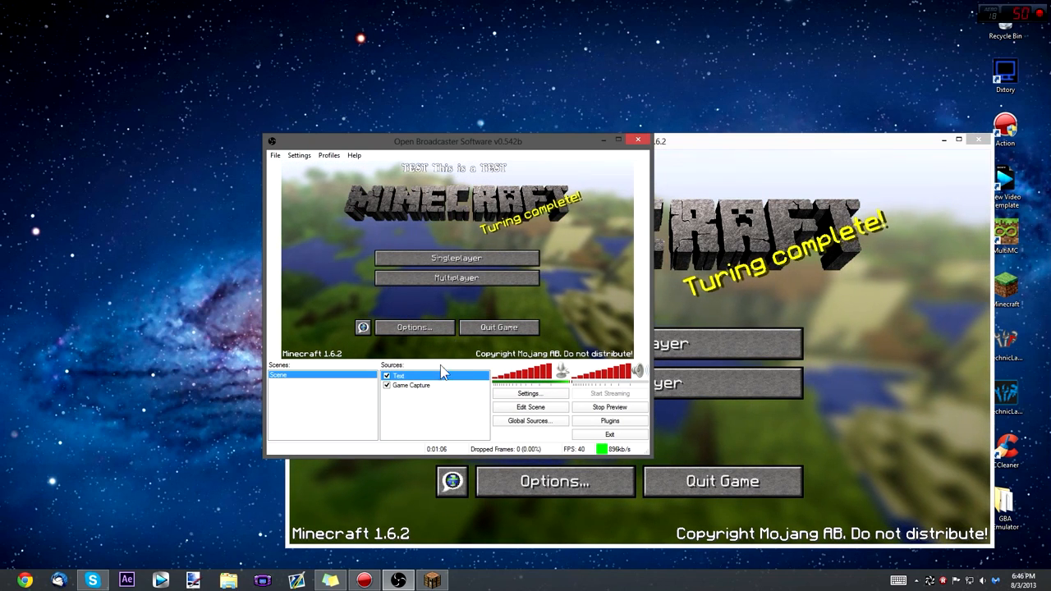
right_click(406, 380)
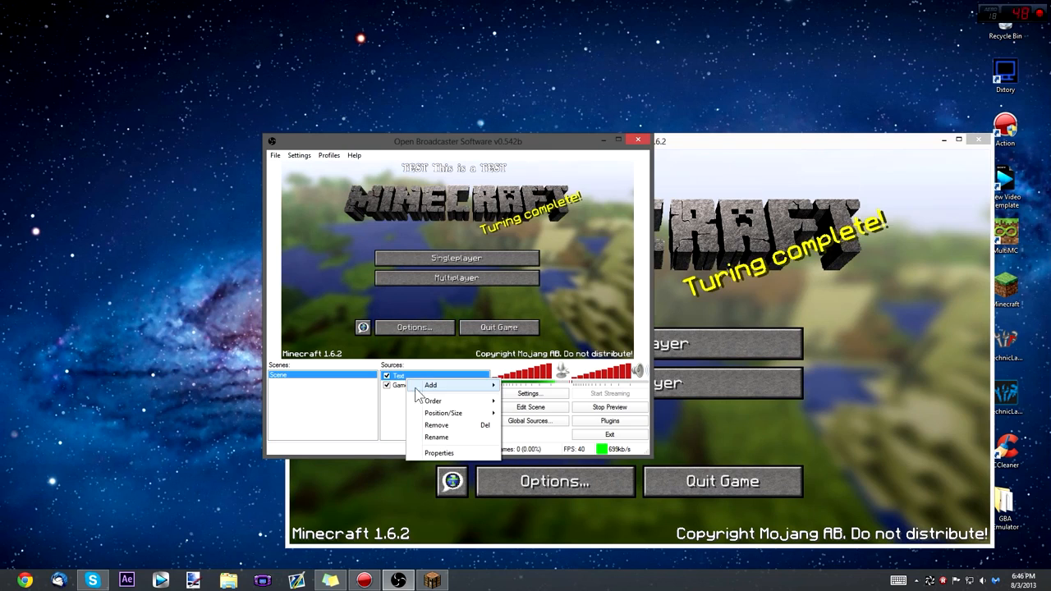
left_click(404, 414)
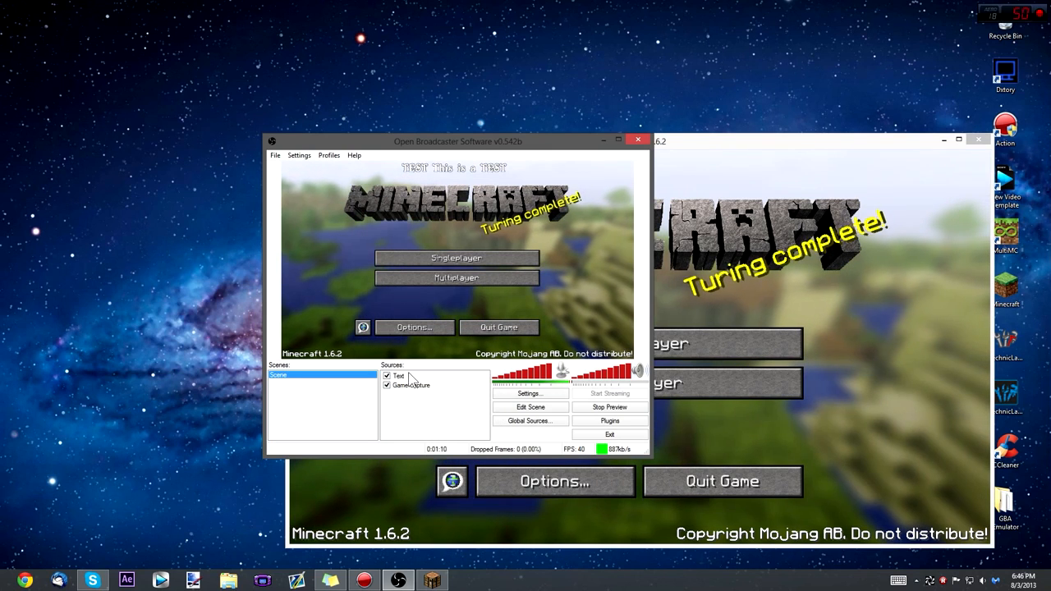
- Edit the scene to slightly enlarge the Text source and place it in the frame's upper-left corner, and stop the preview
left_click(401, 378)
left_click(544, 408)
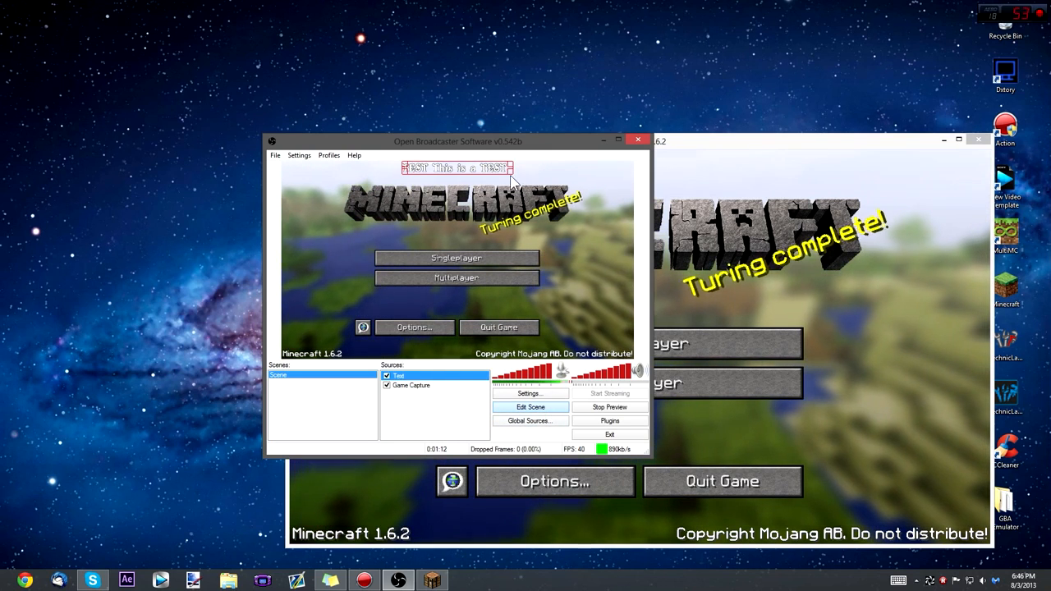
mouse_move(511, 172)
left_mouse_down()
mouse_move(556, 187)
mouse_move(488, 298)
mouse_move(443, 190)
mouse_move(504, 187)
left_mouse_up()
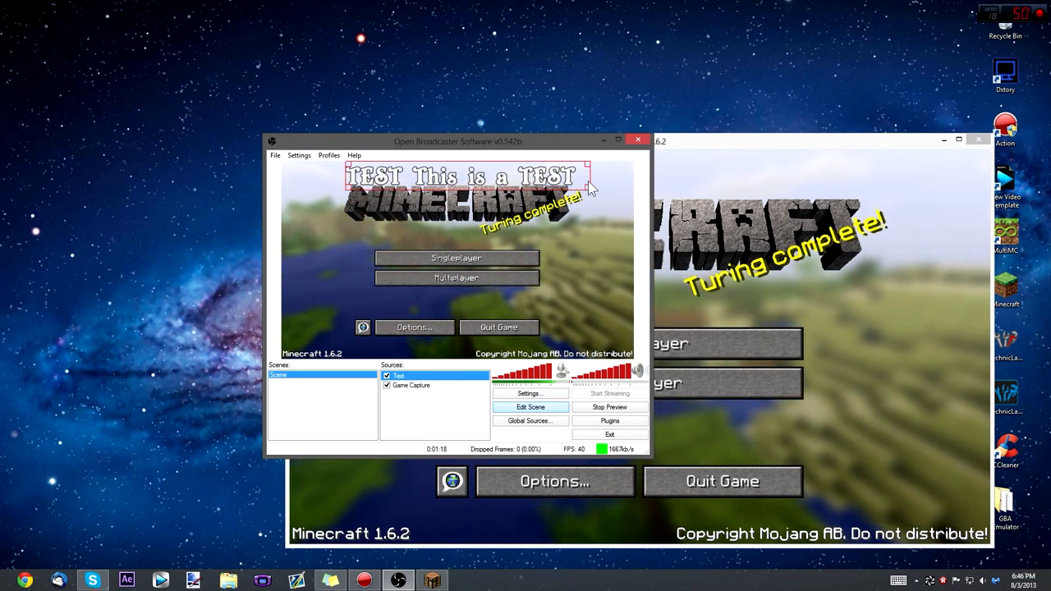
left_click_drag(587, 191, 451, 168)
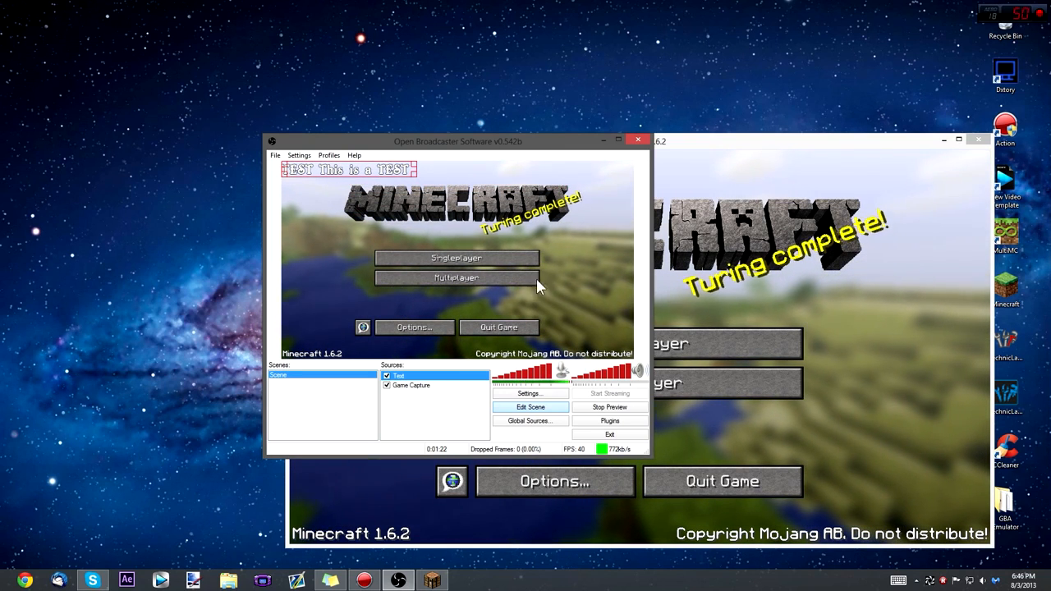
left_click_drag(325, 179, 333, 181)
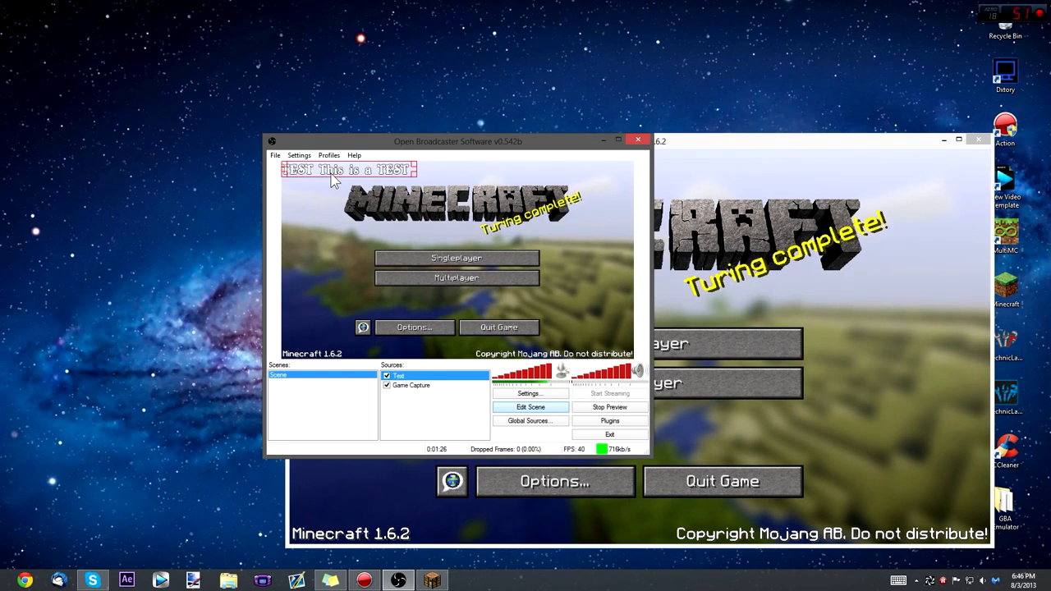
left_click(608, 407)
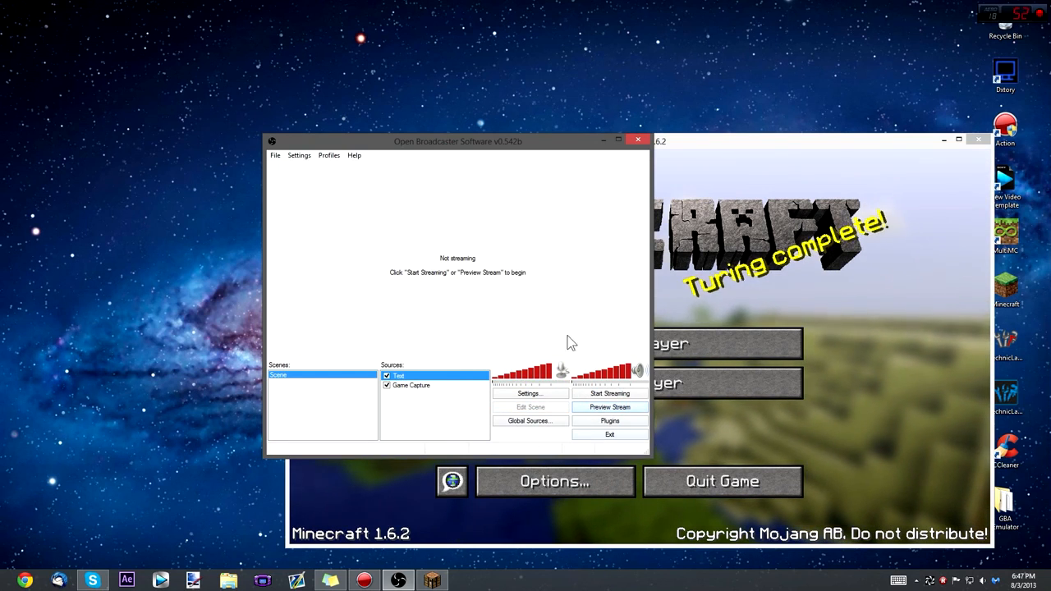
- Examine the Encoding and Broadcast Settings pages in the settings and close them without saving
left_click(298, 156)
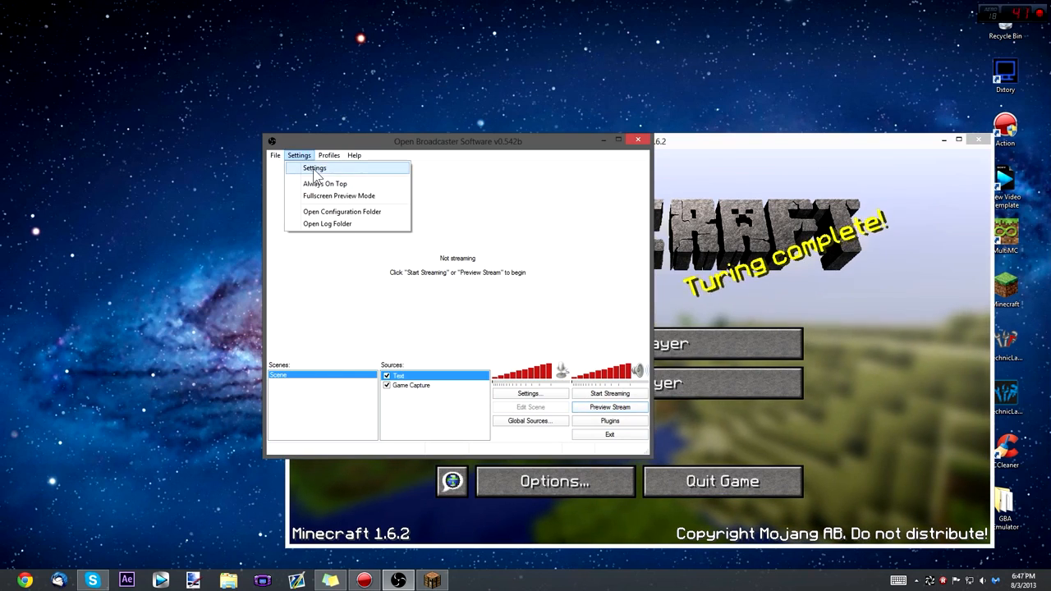
left_click(311, 169)
left_click(348, 147)
left_click(351, 155)
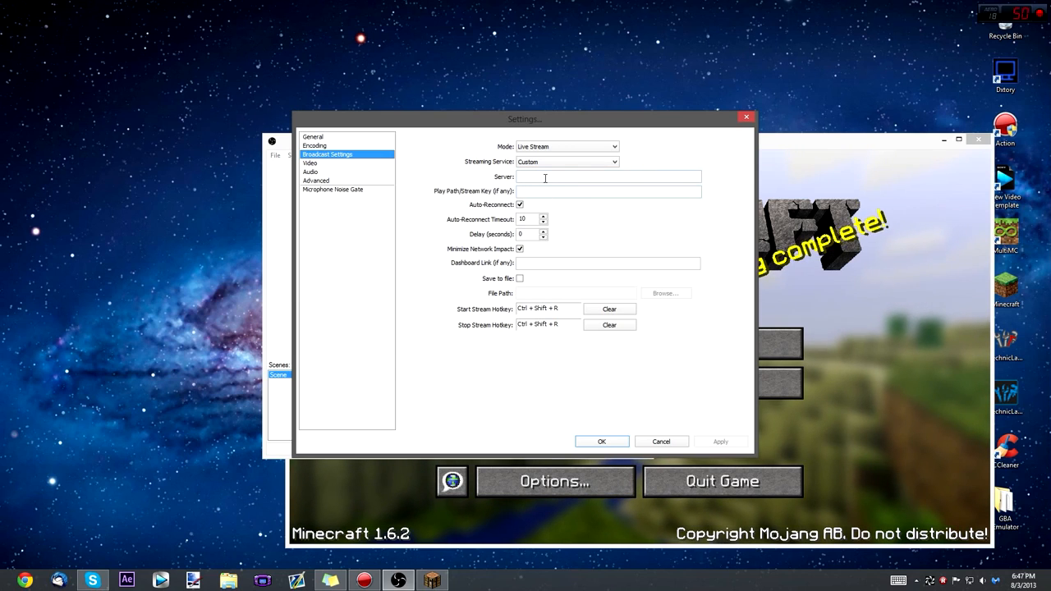
left_click(660, 444)
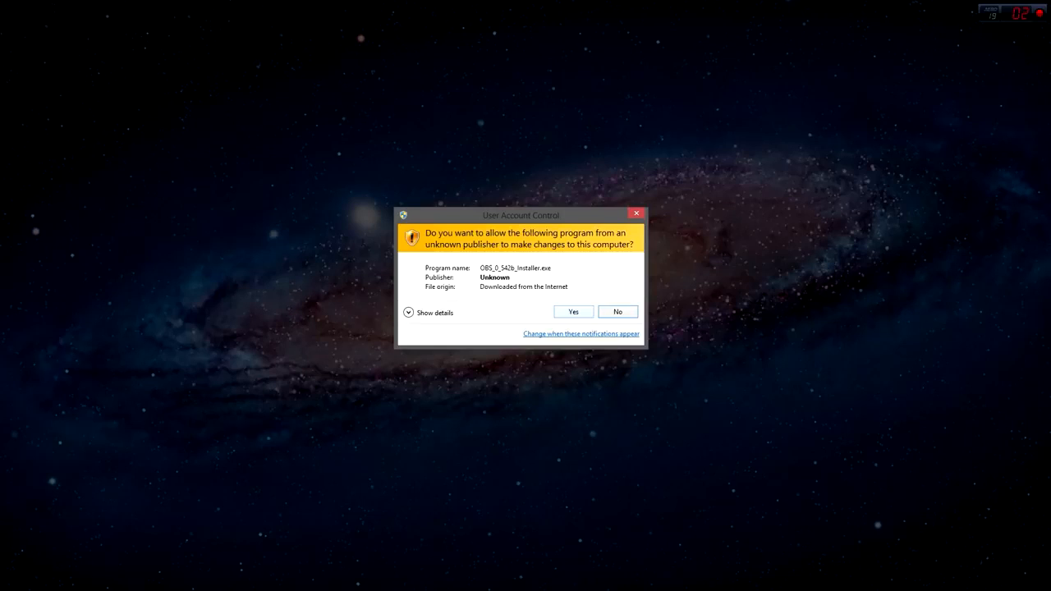
- Allow OBS_0_542b_Installer.exe to make changes and accept the license agreement in its setup wizard
left_click(566, 310)
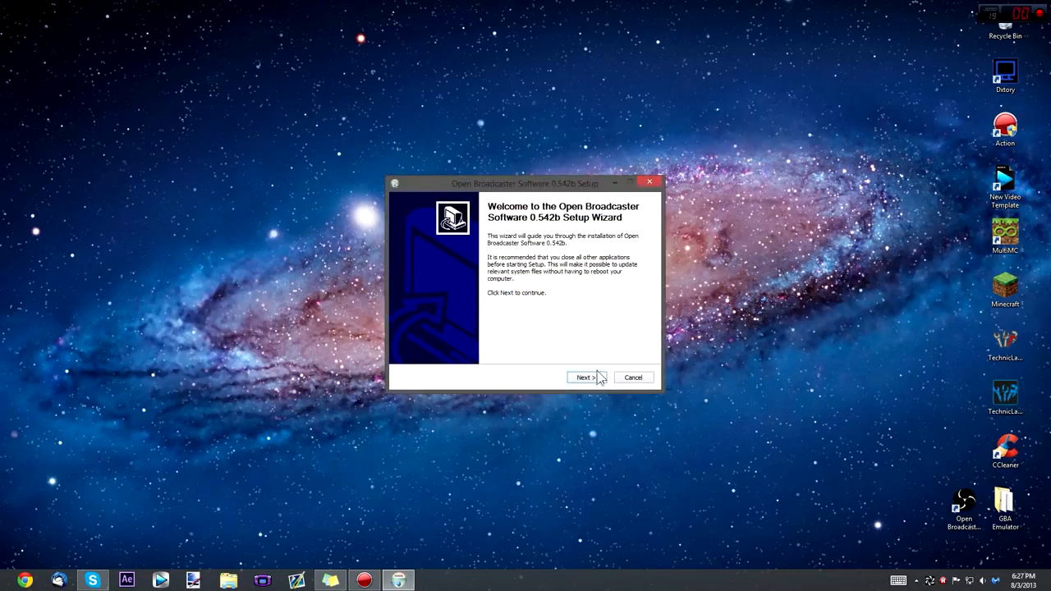
left_click(588, 379)
mouse_move(642, 262)
left_mouse_down()
mouse_move(642, 314)
mouse_move(641, 263)
left_mouse_up()
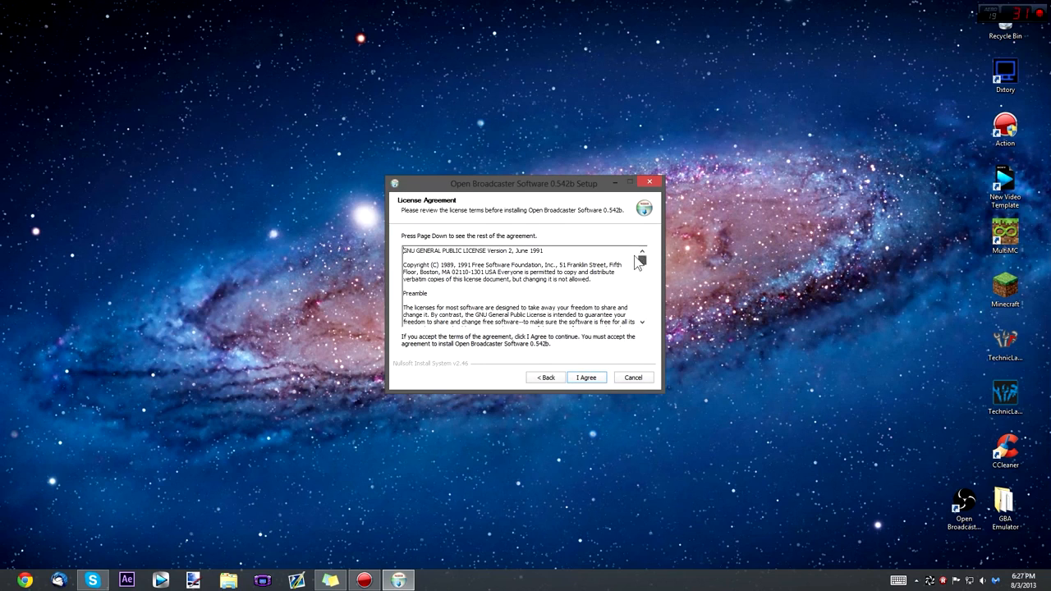
left_click(586, 378)
- Check the destination folder path for the installation and quit the setup without installing
left_click(506, 311)
left_click_drag(522, 311, 385, 325)
left_click(507, 312)
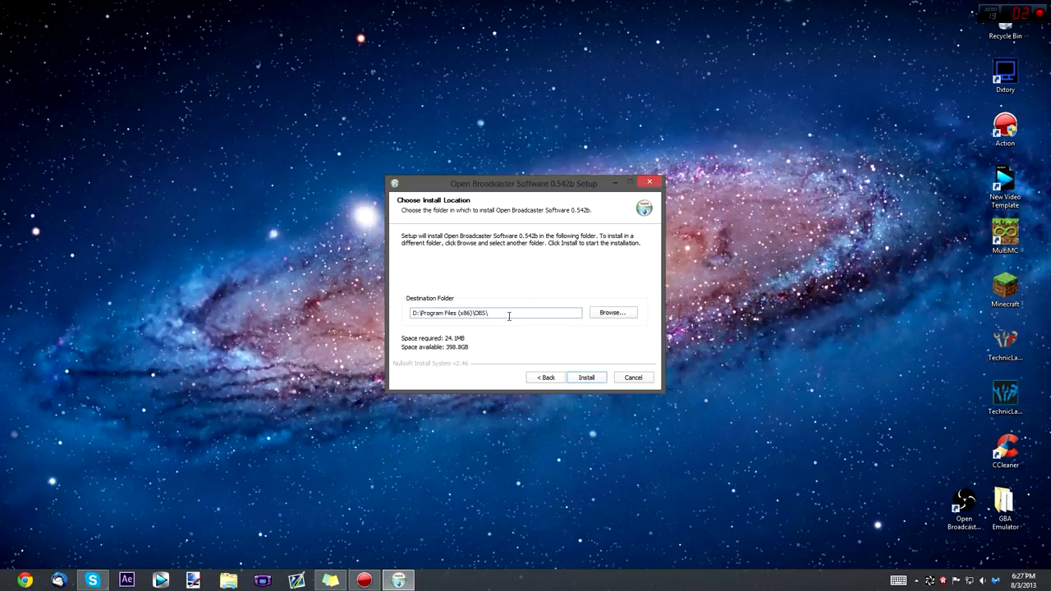
left_click_drag(498, 314, 380, 322)
left_click(498, 315)
left_click(632, 378)
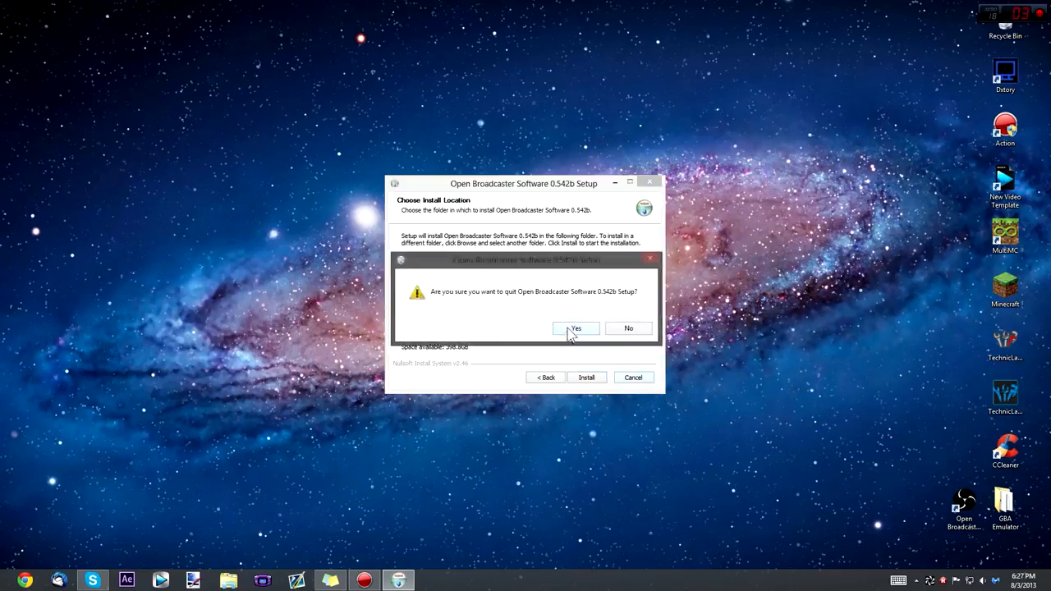
left_click(572, 329)
- Move the Open Broadcaster Software shortcut to the middle of the desktop and delete the installer file
left_click_drag(957, 505, 551, 293)
left_click_drag(464, 228, 513, 335)
key("Delete")
left_click(568, 334)
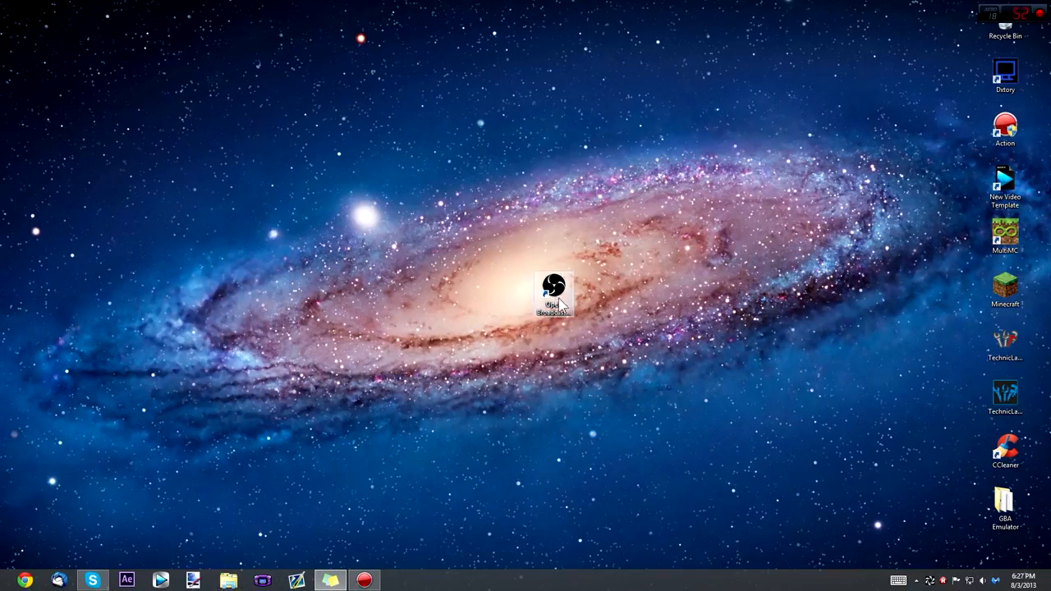
left_click_drag(558, 302, 555, 301)
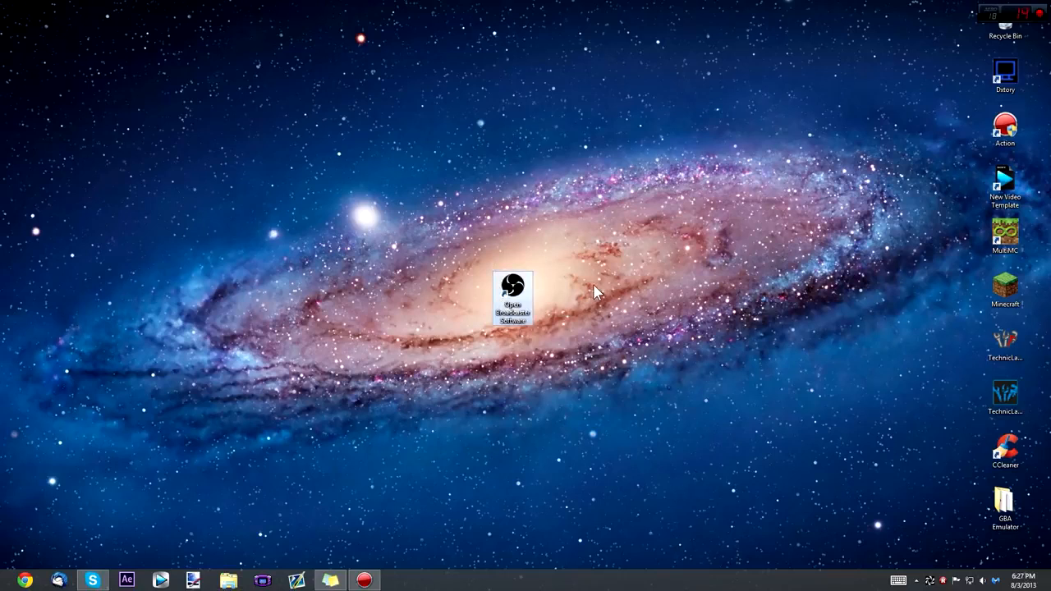
left_click(576, 267)
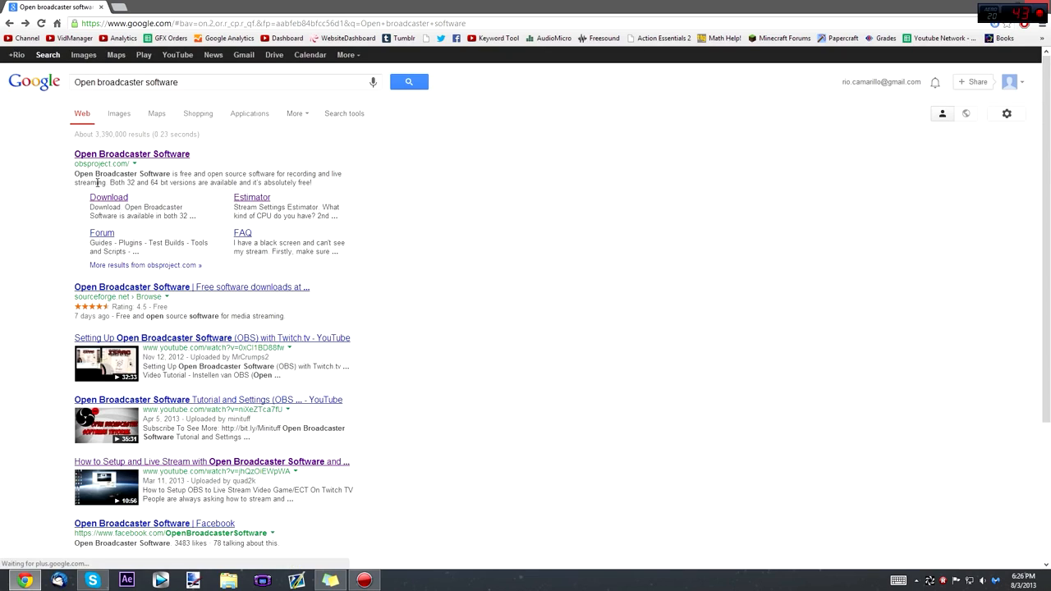
- Open the obsproject.com search result in Chrome and download the current stable 0.542 Beta installer from its download page
left_click(109, 156)
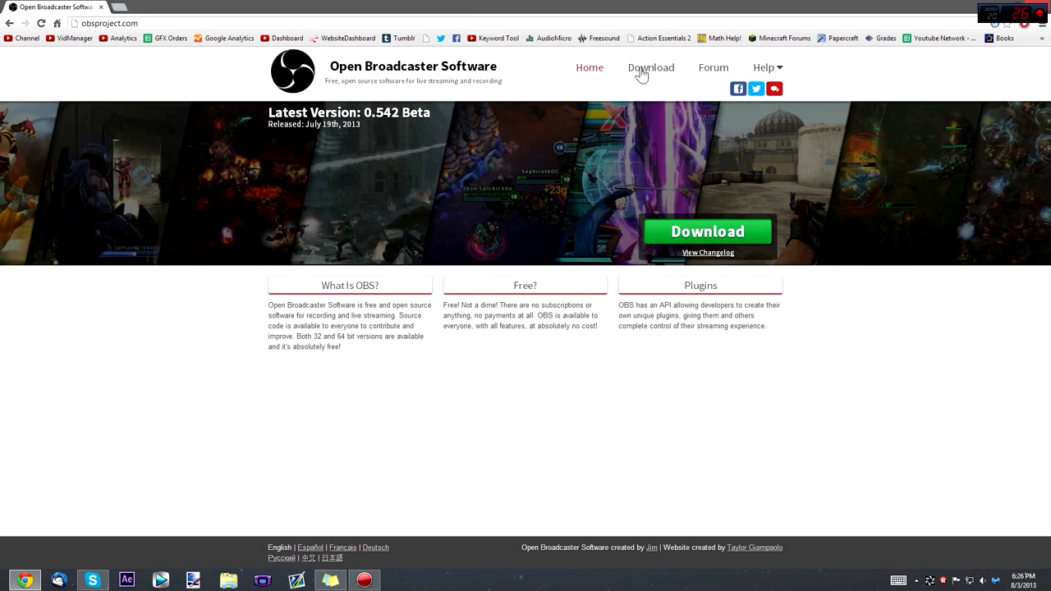
left_click(658, 67)
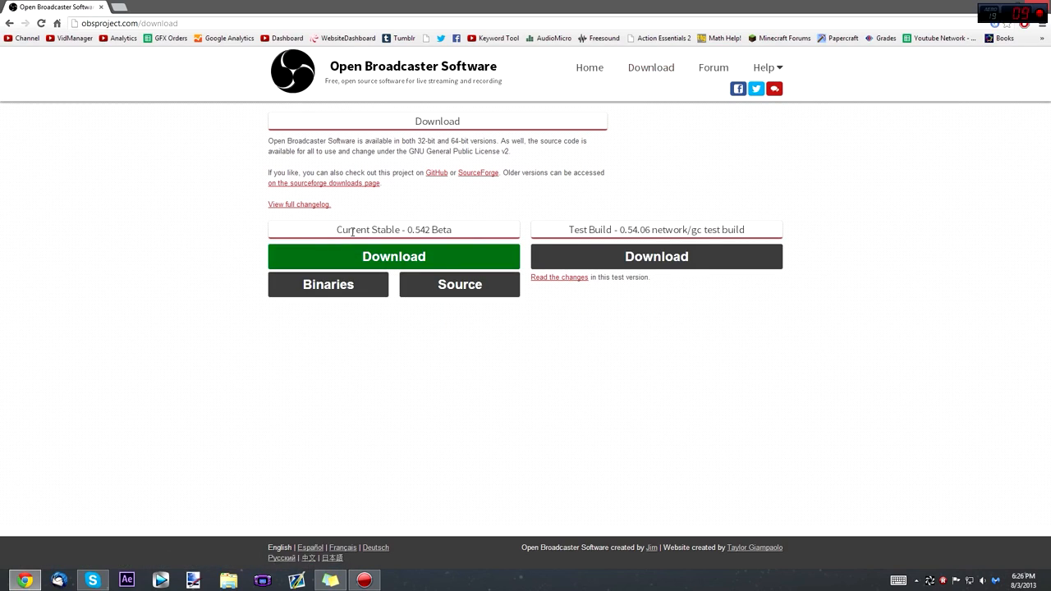
left_click_drag(336, 231, 462, 230)
left_click(384, 233)
left_click(409, 264)
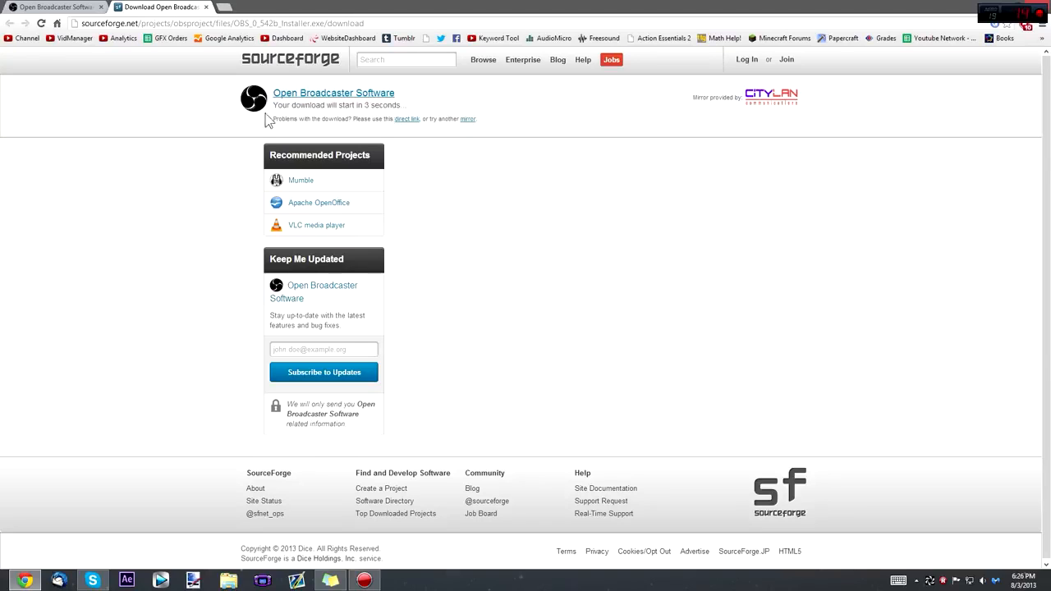
triple_click(365, 106)
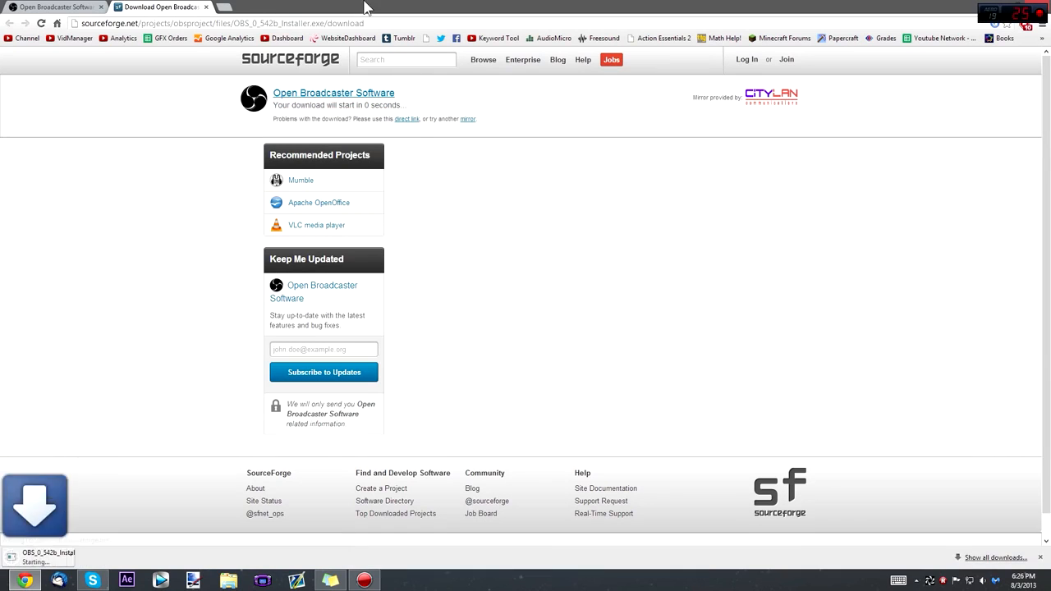
double_click(509, 9)
left_click_drag(509, 9, 755, 50)
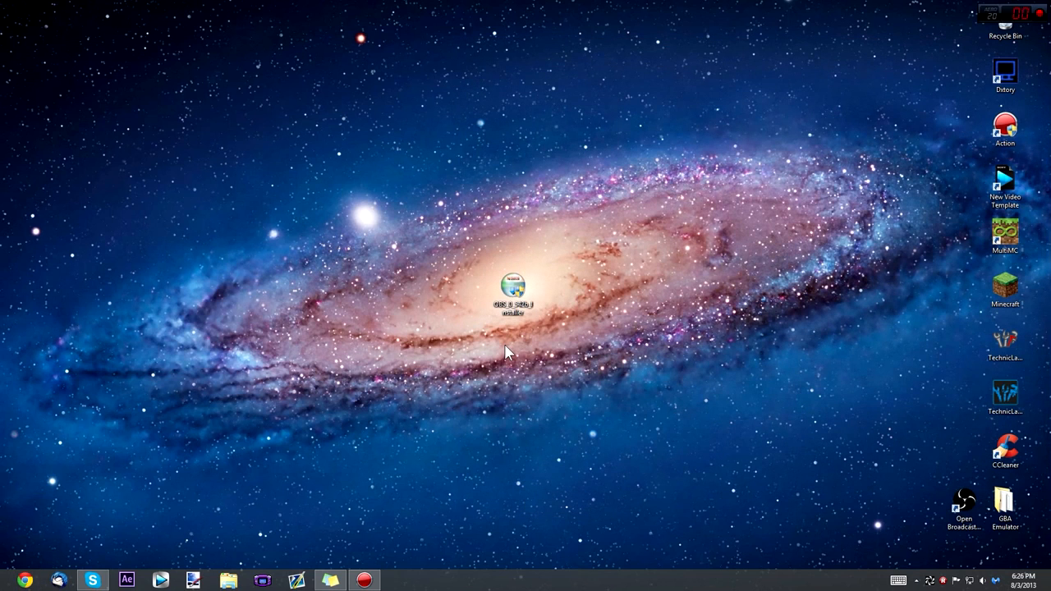
left_click_drag(493, 345, 549, 246)
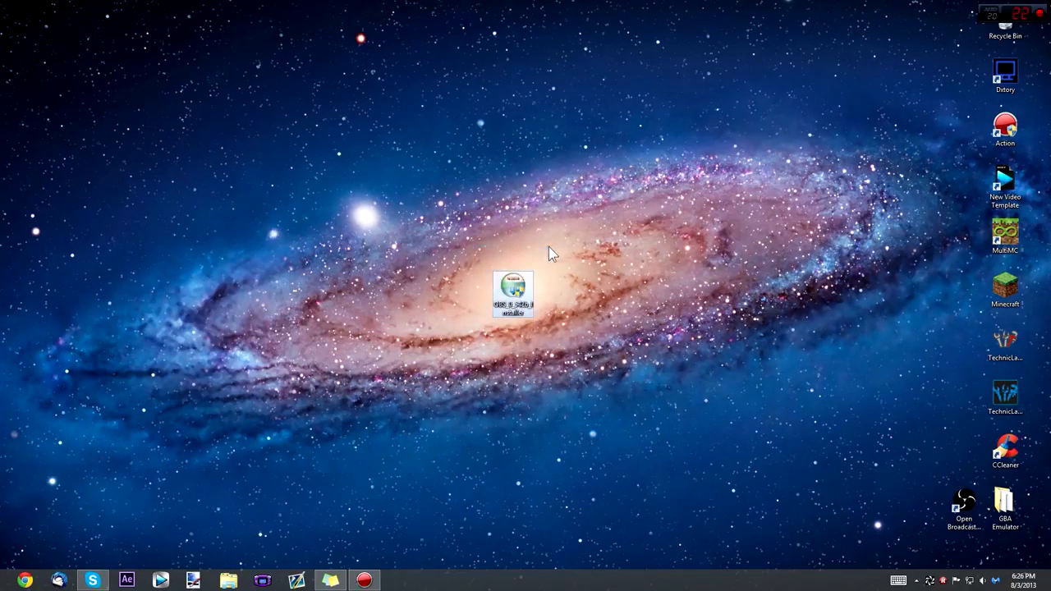
left_click(572, 271)
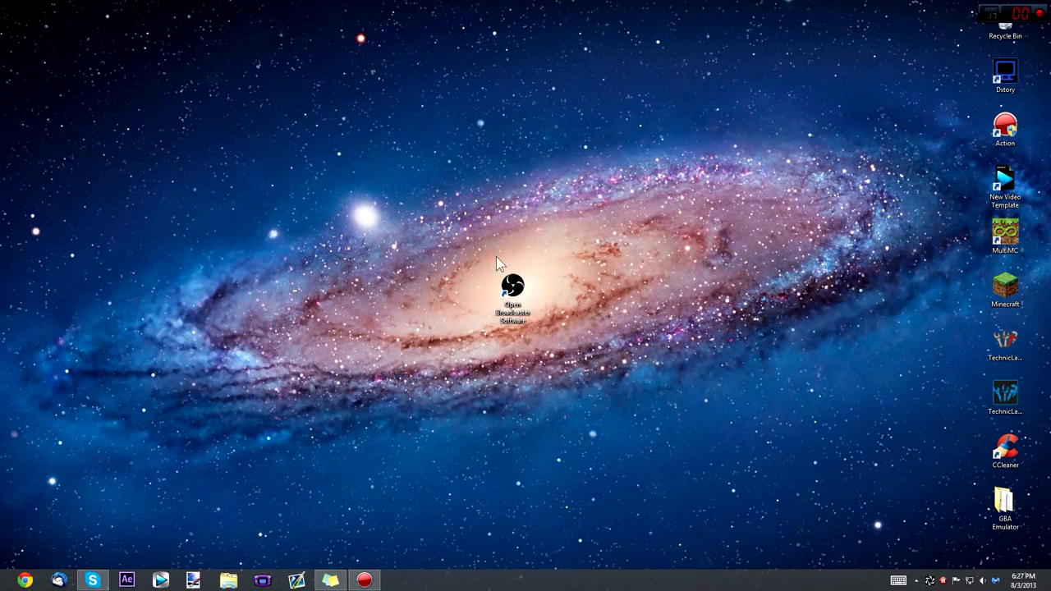
key("super")
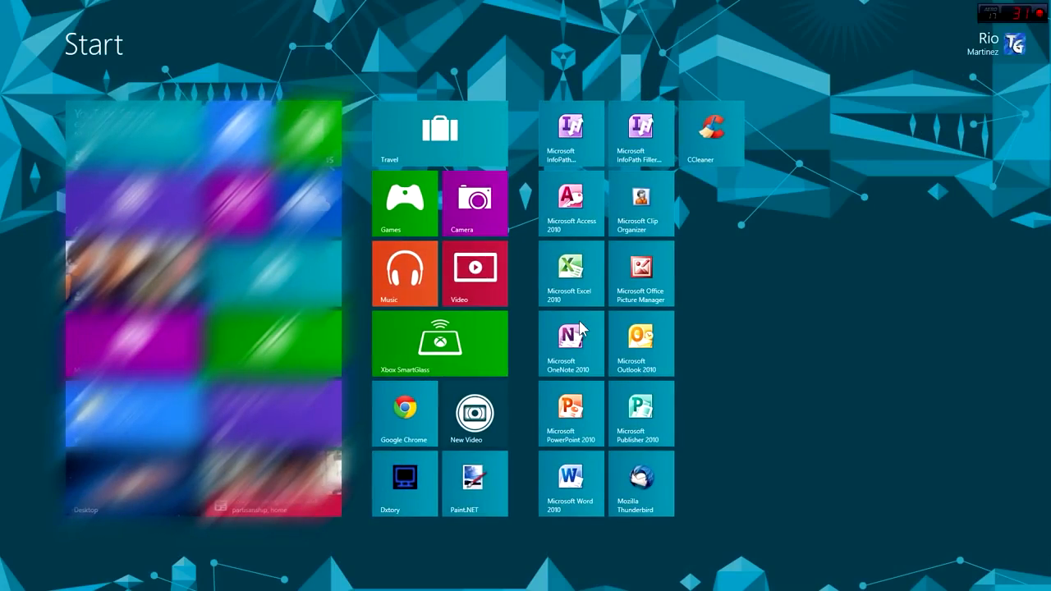
key("super")
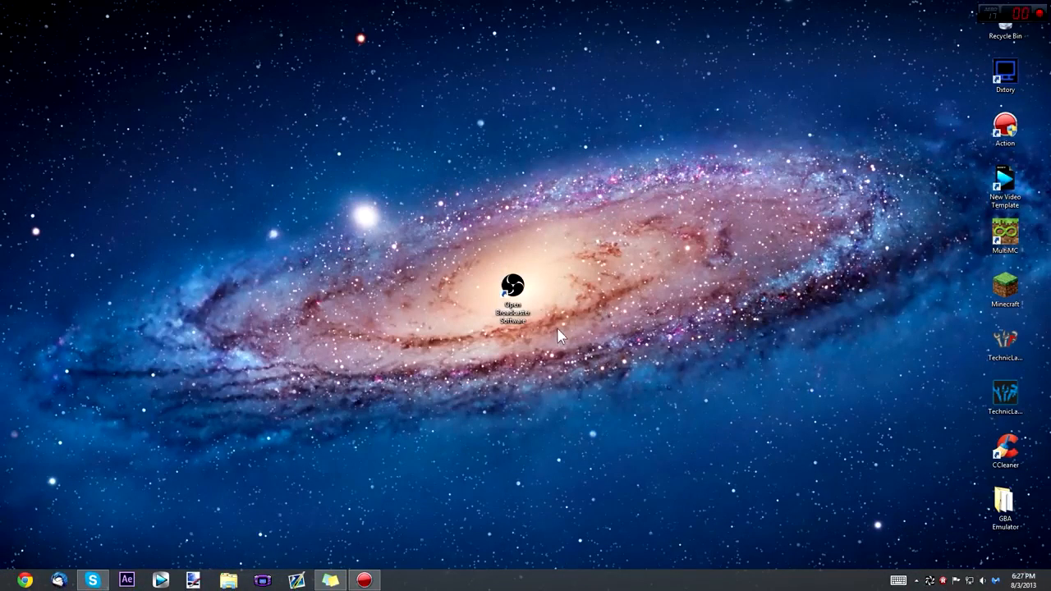
- Launch Open Broadcaster Software from its desktop shortcut
double_click(498, 297)
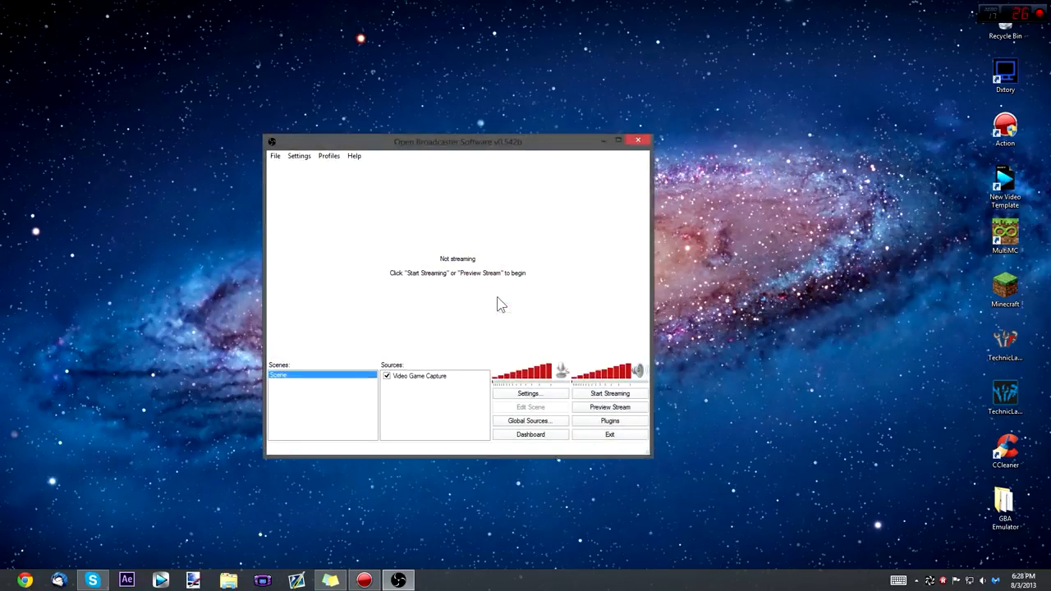
left_click_drag(480, 136, 609, 135)
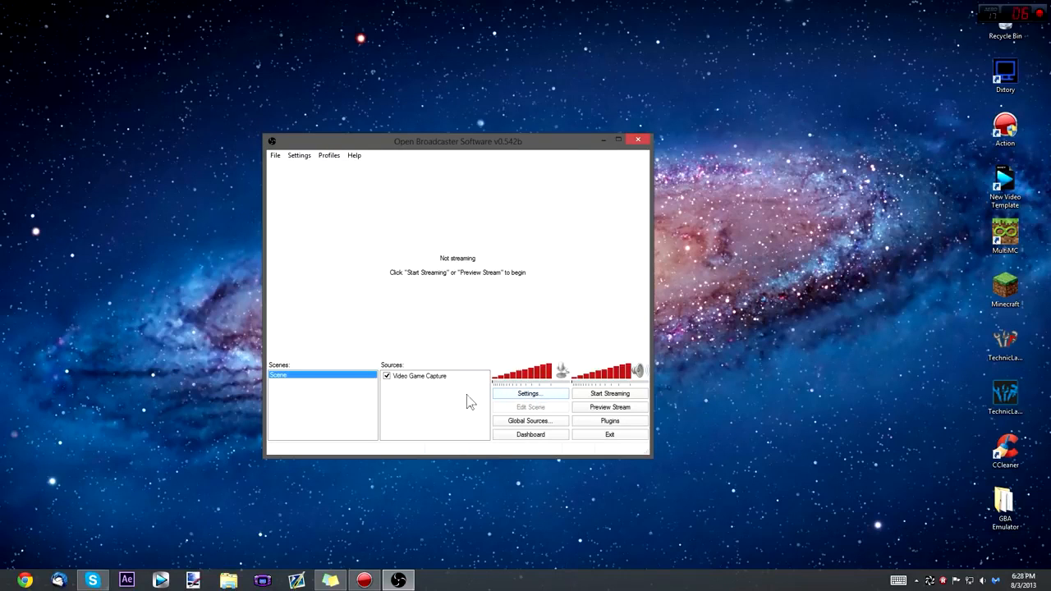
- Delete the Video Game Capture source from the scene and open the settings
left_click(424, 385)
key("Delete")
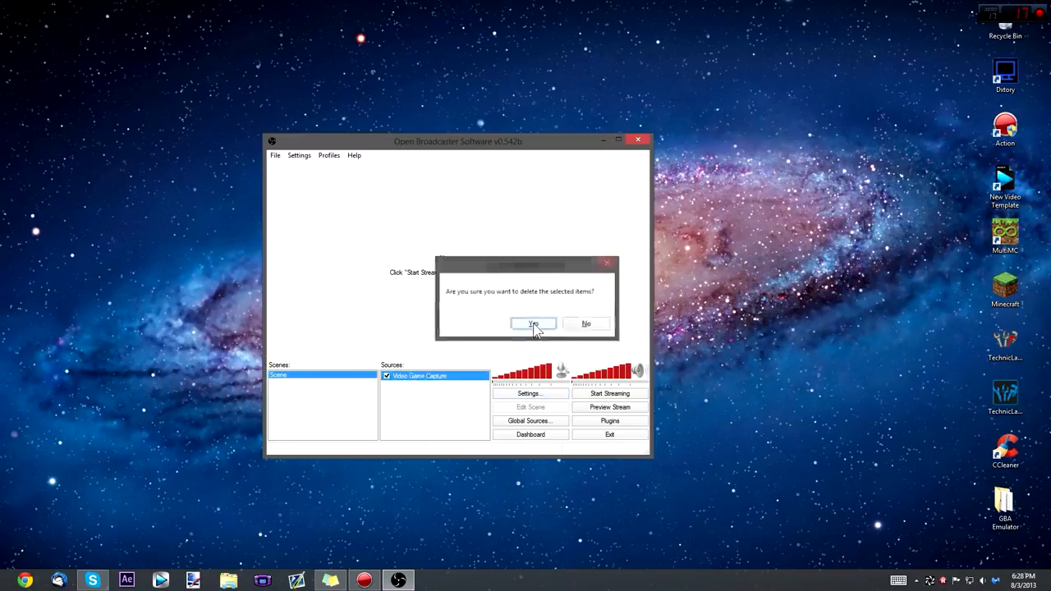
left_click(533, 323)
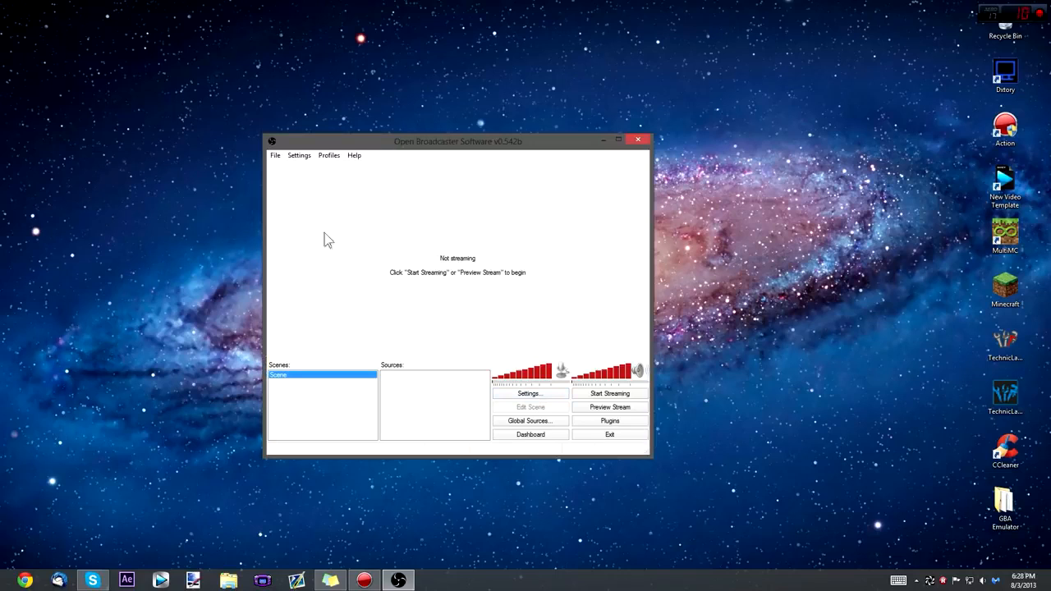
left_click(526, 394)
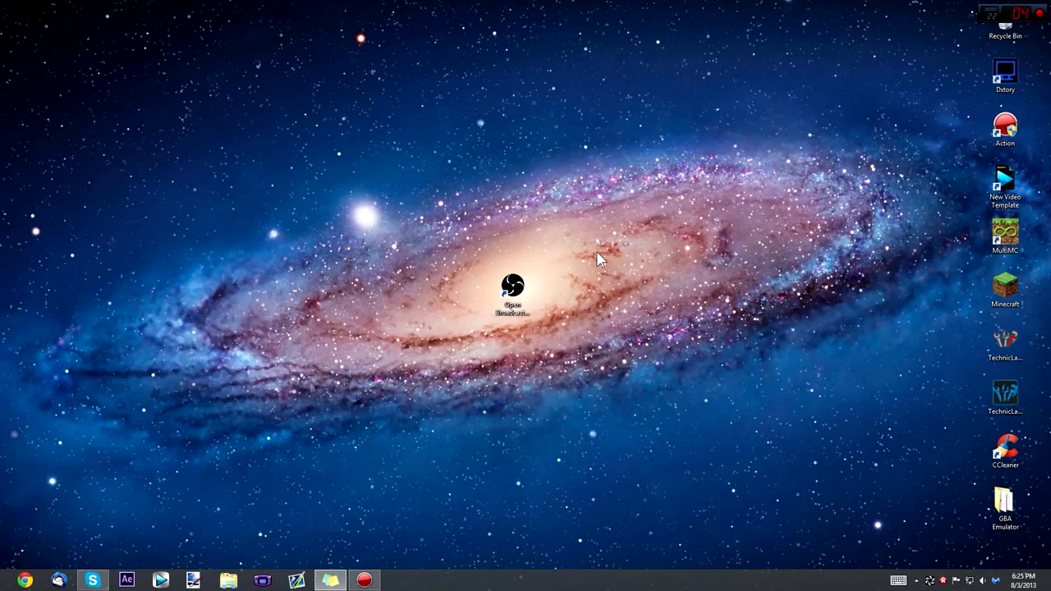
left_click_drag(584, 245, 448, 313)
left_click(519, 311)
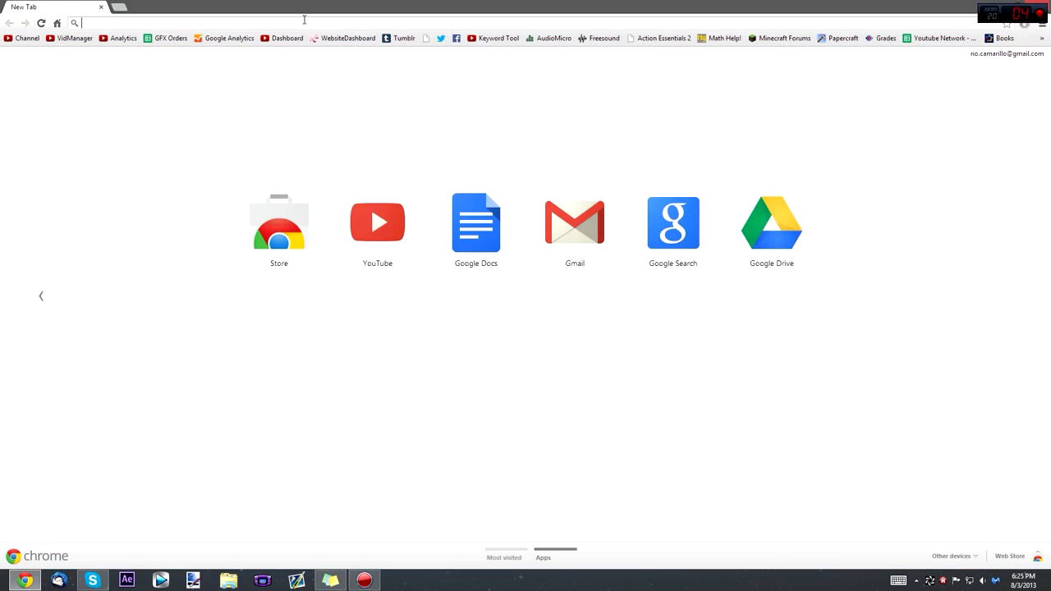
type("www.")
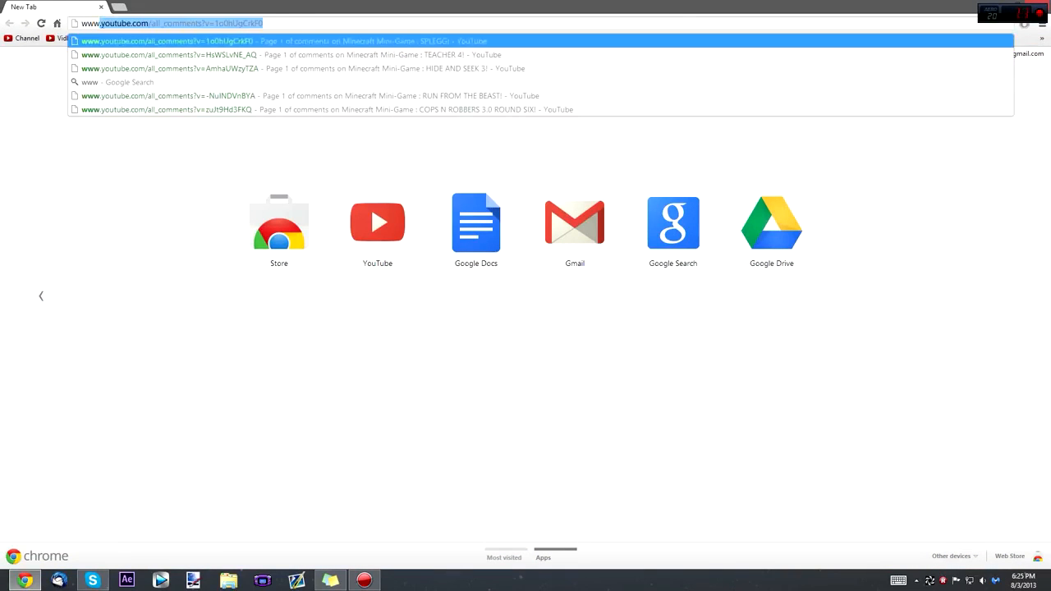
type("google.c")
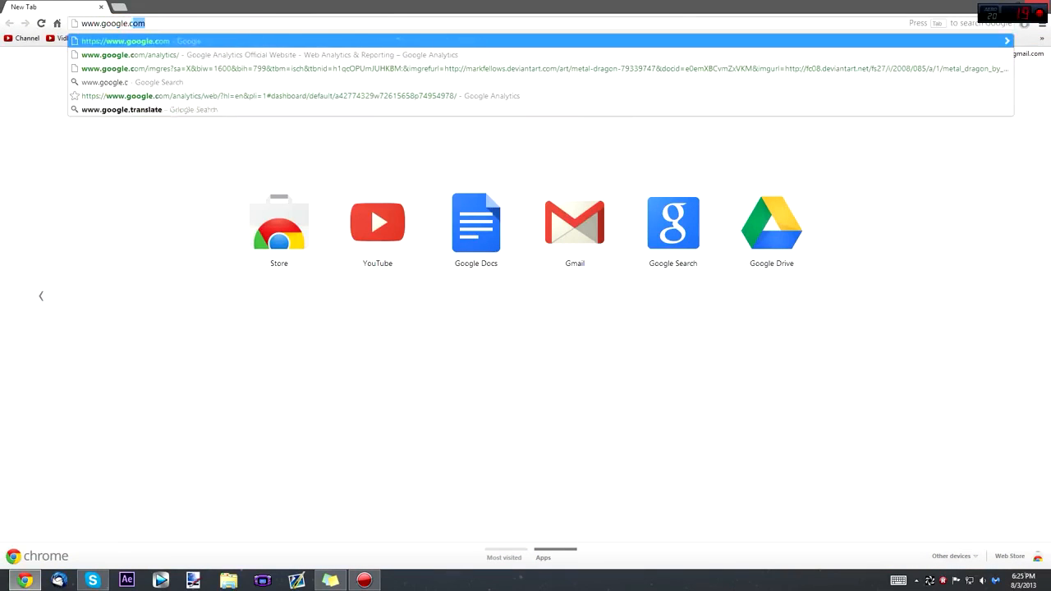
key("Return")
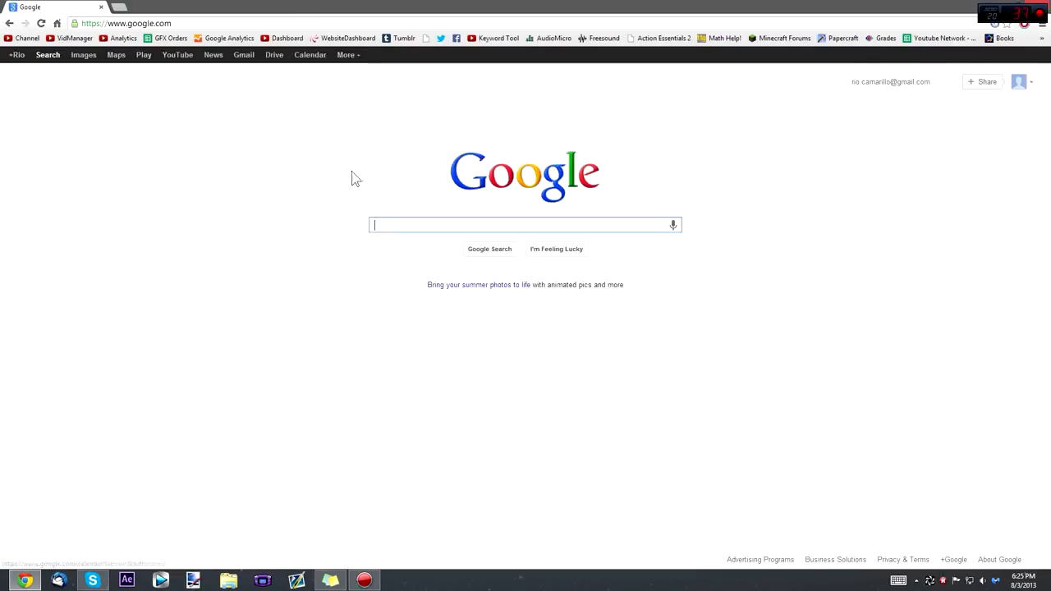
- Search Google for "open broadcaster software" and open the Download page listed under the obsproject.com result
type("Open bro")
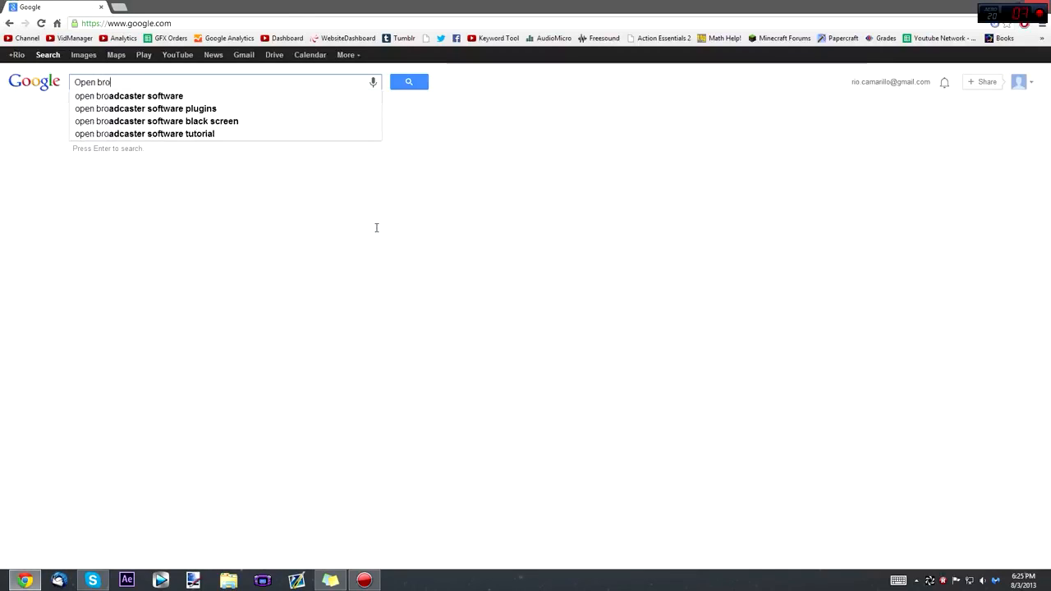
type("a")
key("Down")
key("Return")
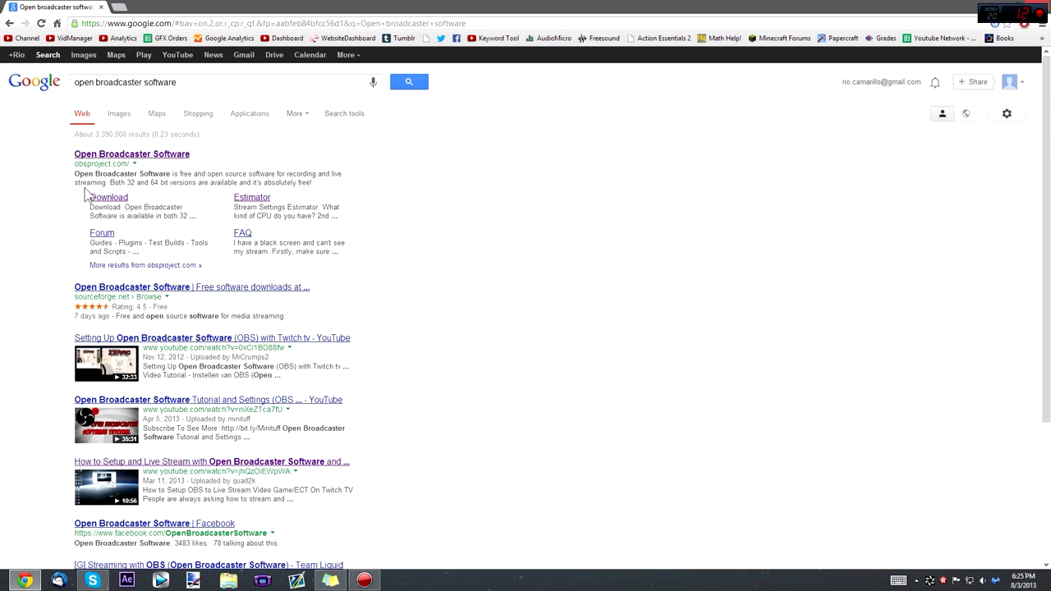
left_click(115, 201)
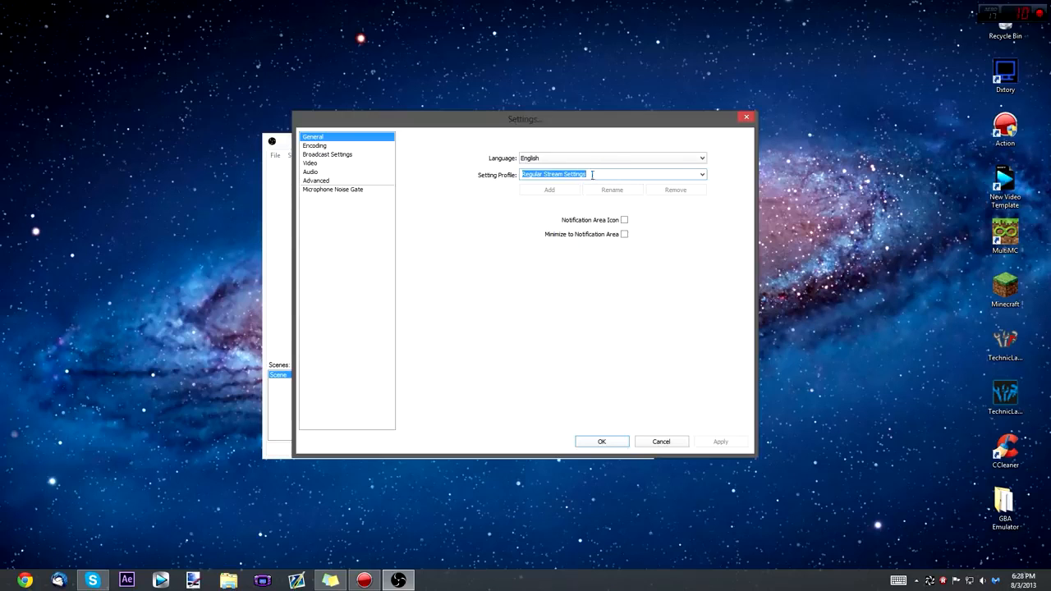
- Rename the Regular Stream Settings profile to "Regular" in Open Broadcaster Software's general settings
left_click(609, 173)
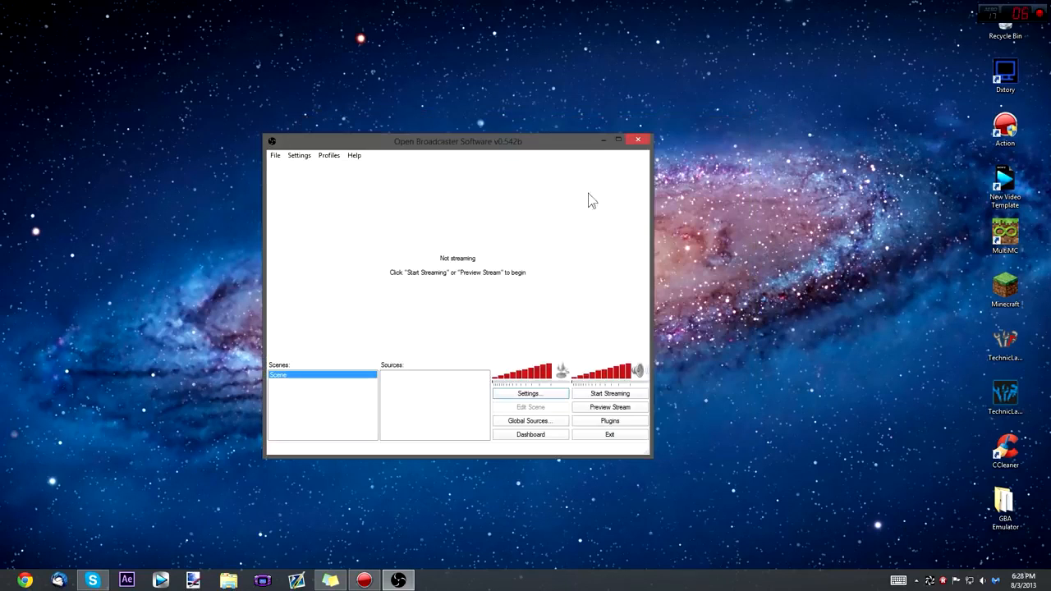
left_click(545, 394)
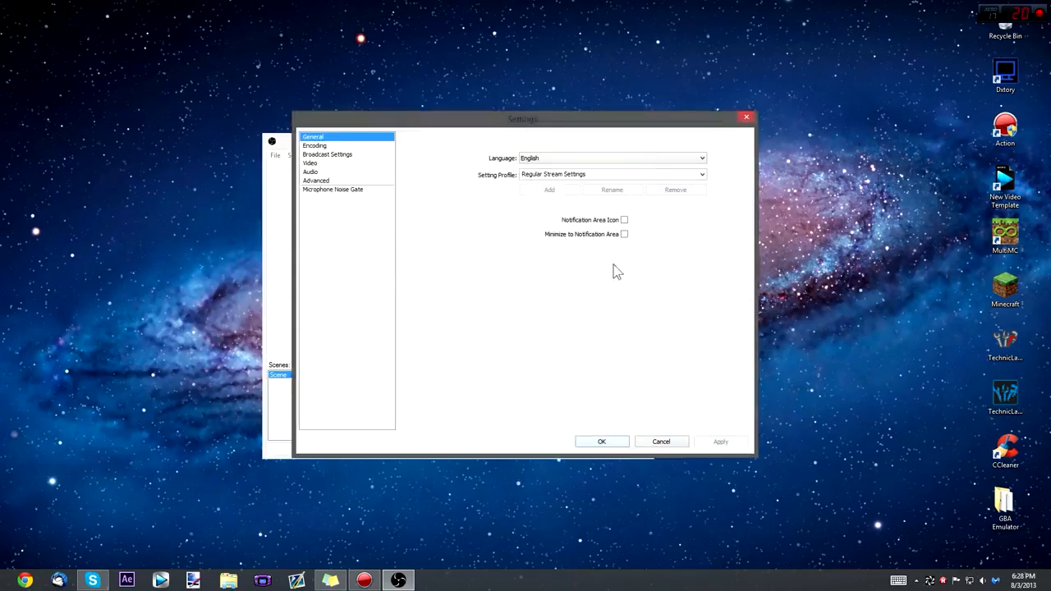
left_click(591, 174)
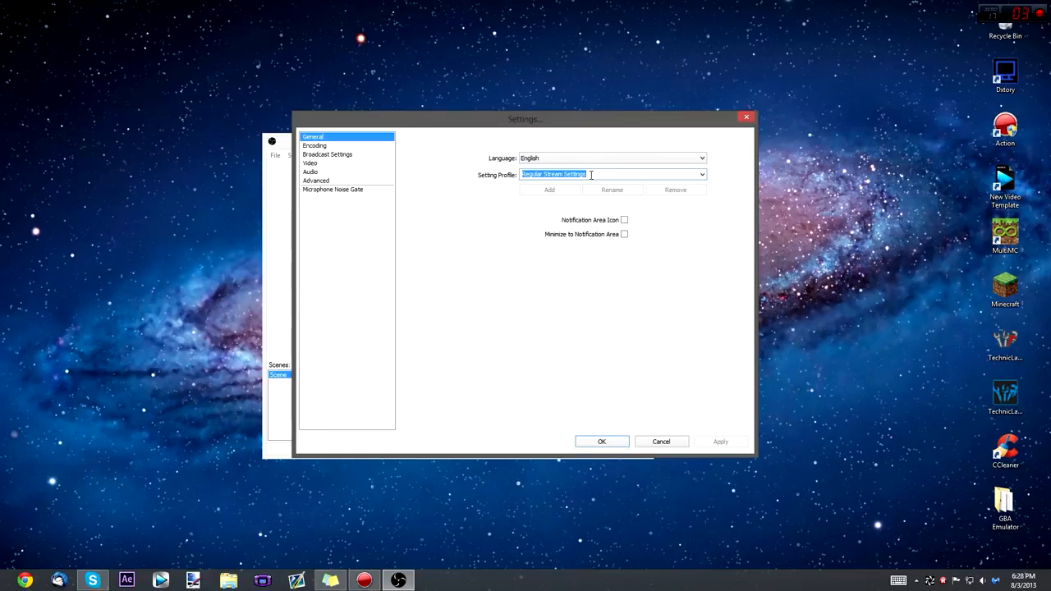
type("Regular")
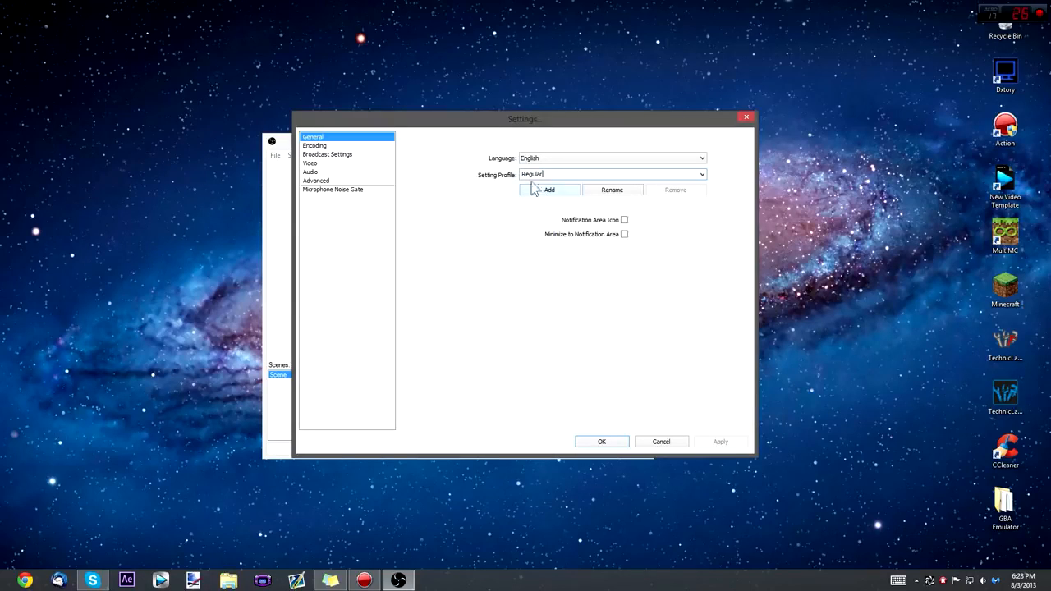
left_click_drag(544, 175, 481, 179)
left_click(624, 191)
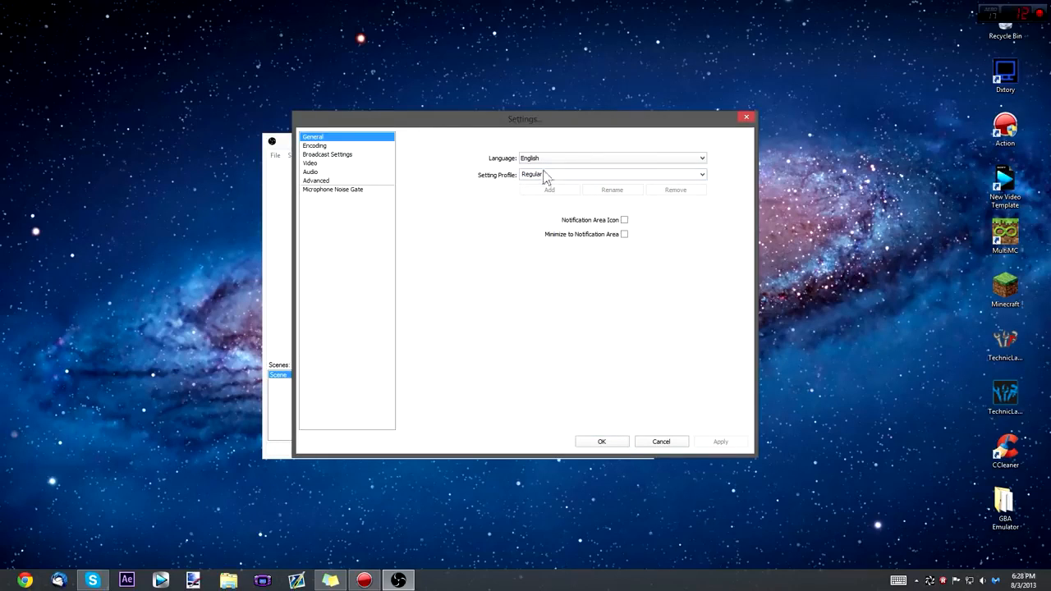
double_click(558, 174)
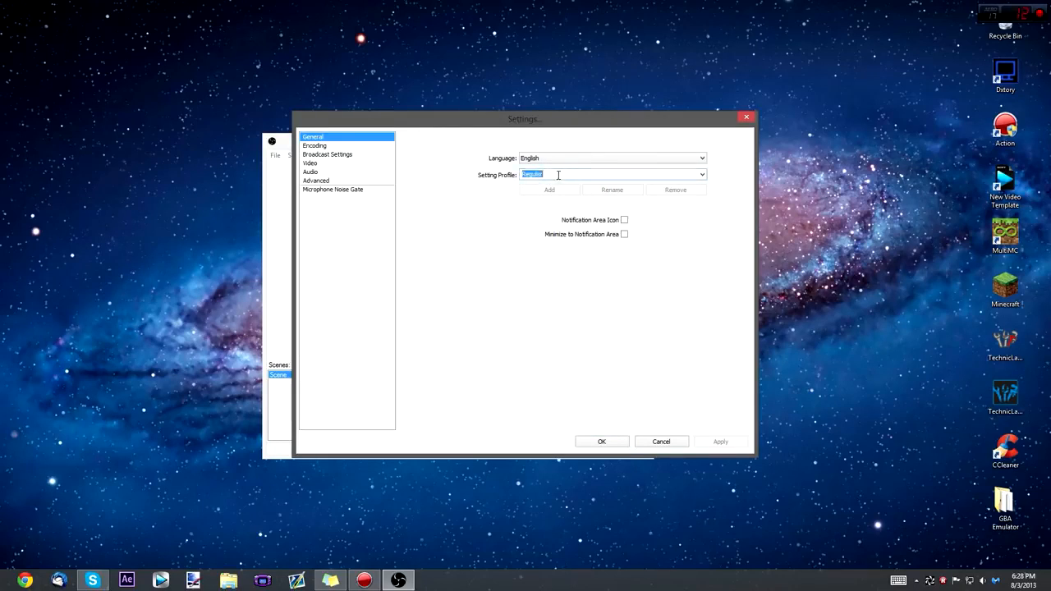
- Open the Encoding settings
left_click(345, 147)
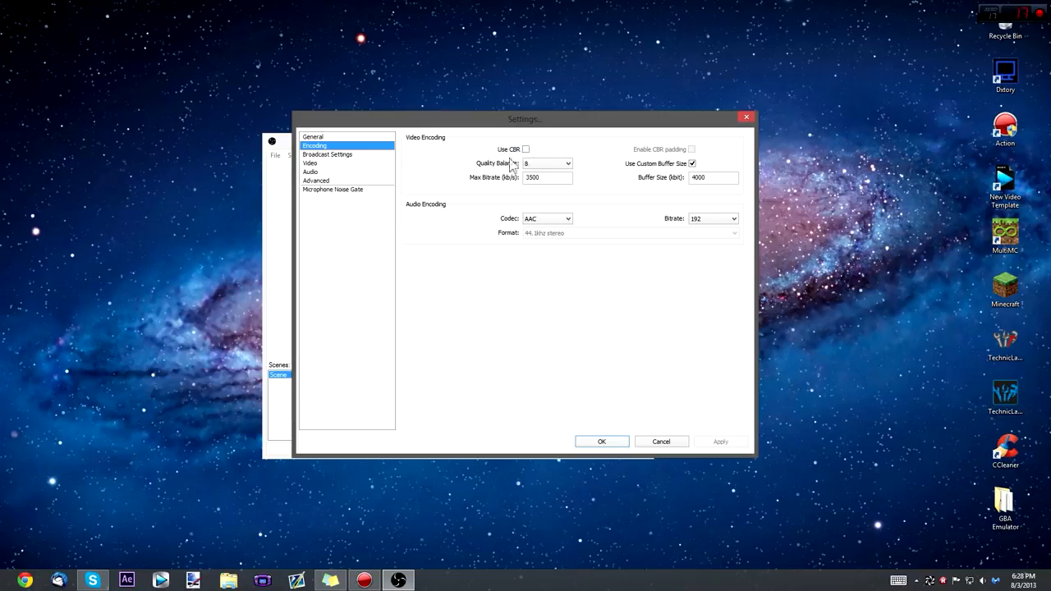